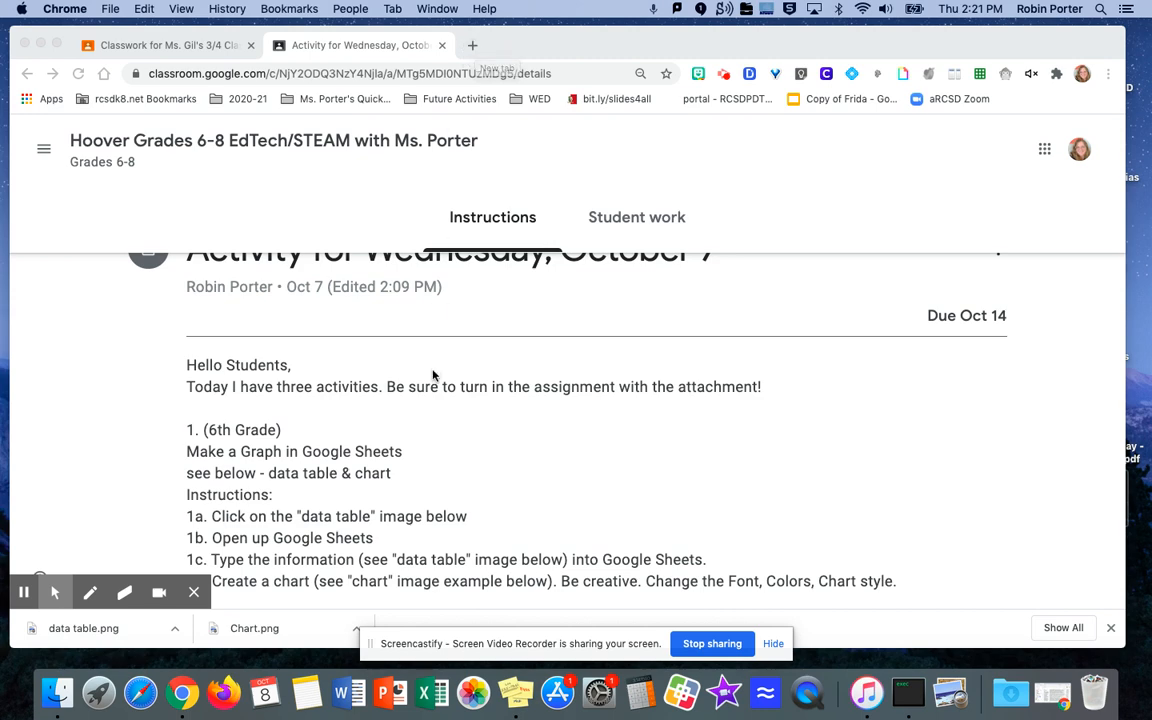
- Open the attached image "data table.png" from the activity's instructions page
scroll(430, 446, down, 5)
scroll(430, 446, down, 8)
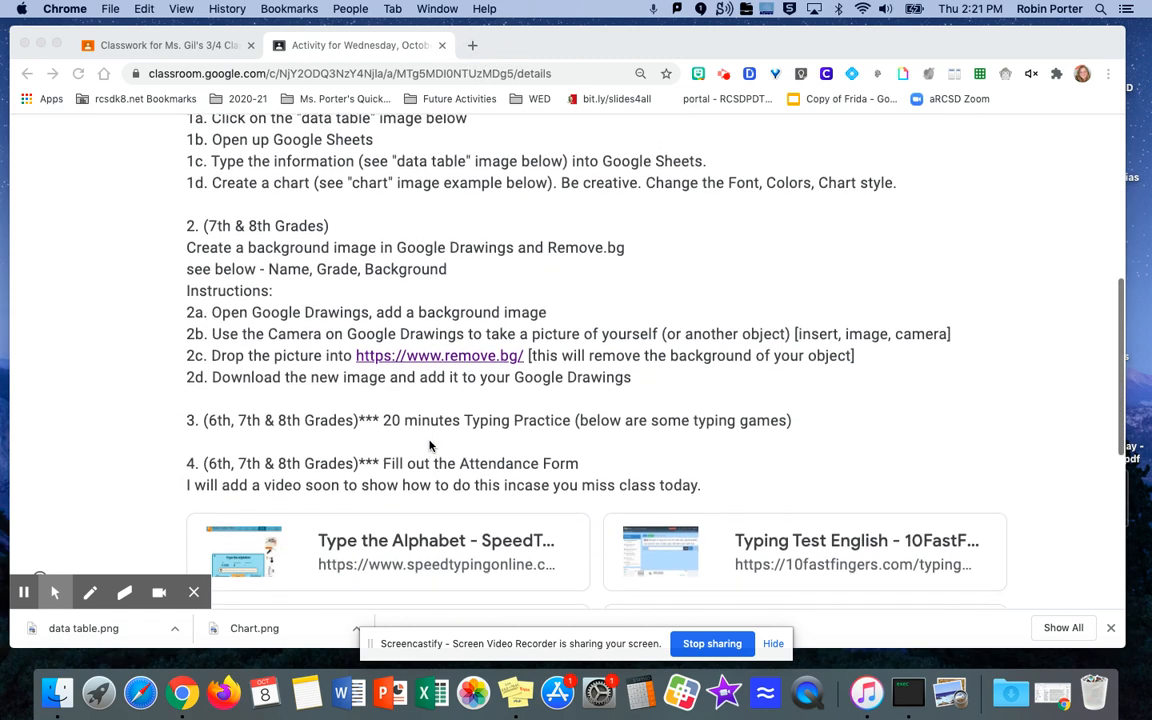
scroll(430, 446, down, 2)
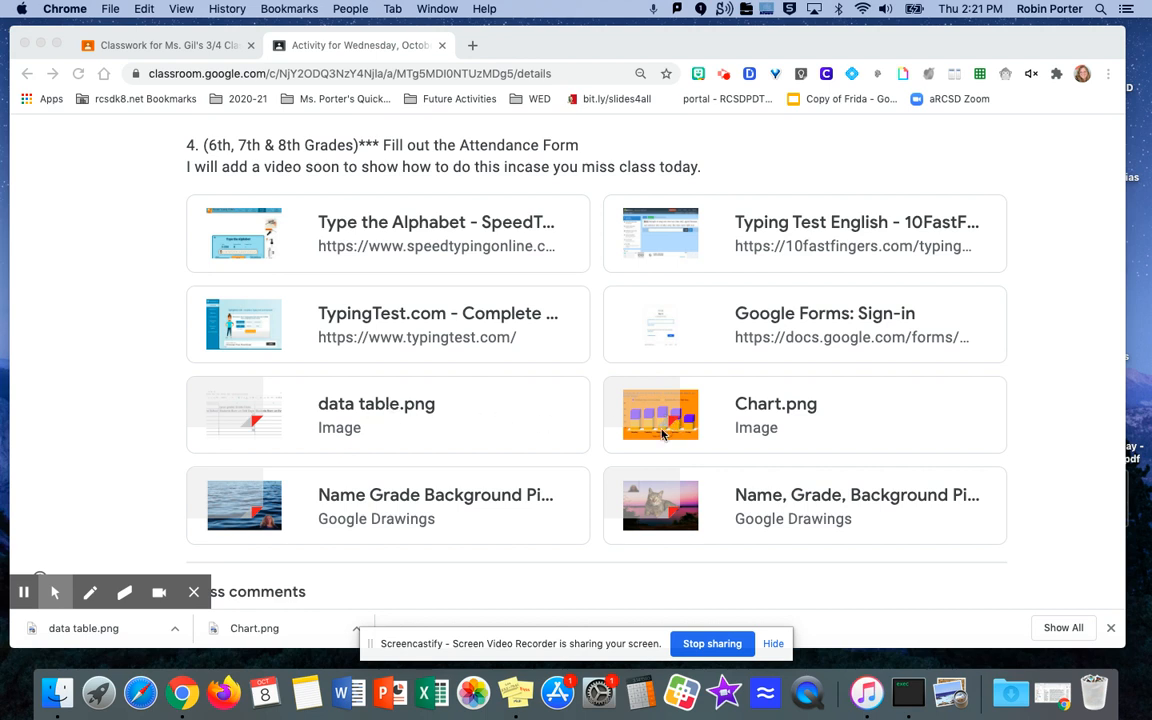
click(353, 408)
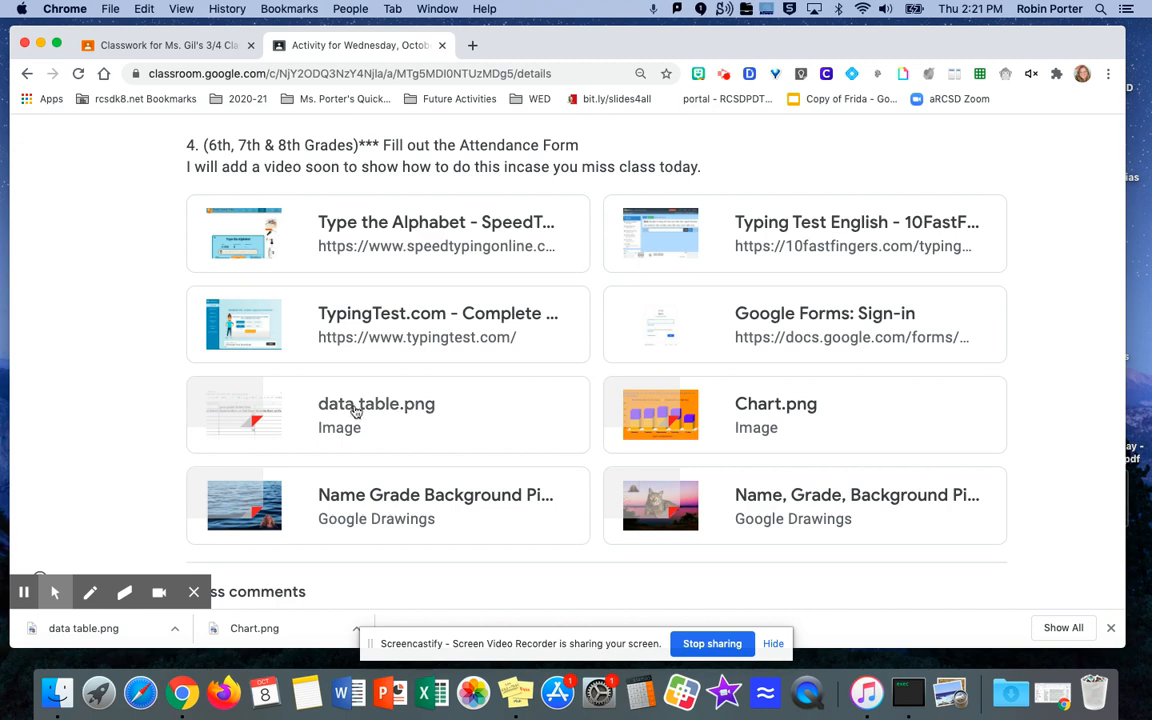
click(355, 408)
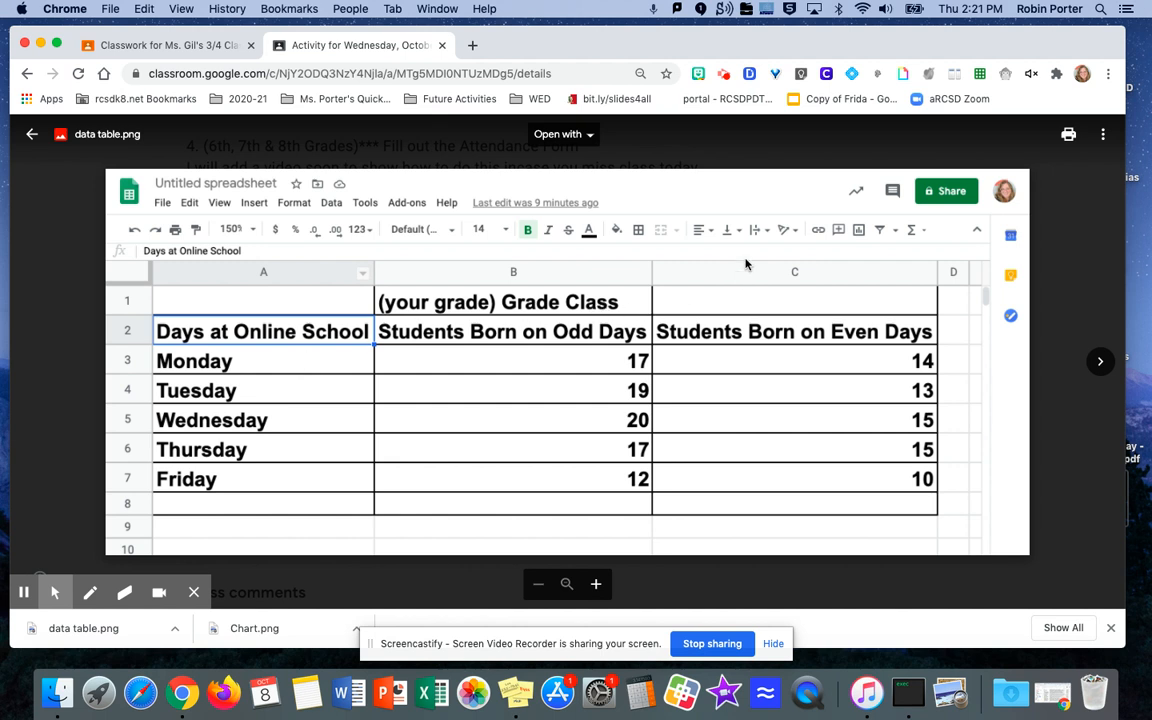
- Open Google Sheets in a new browser tab and create a blank spreadsheet
click(472, 47)
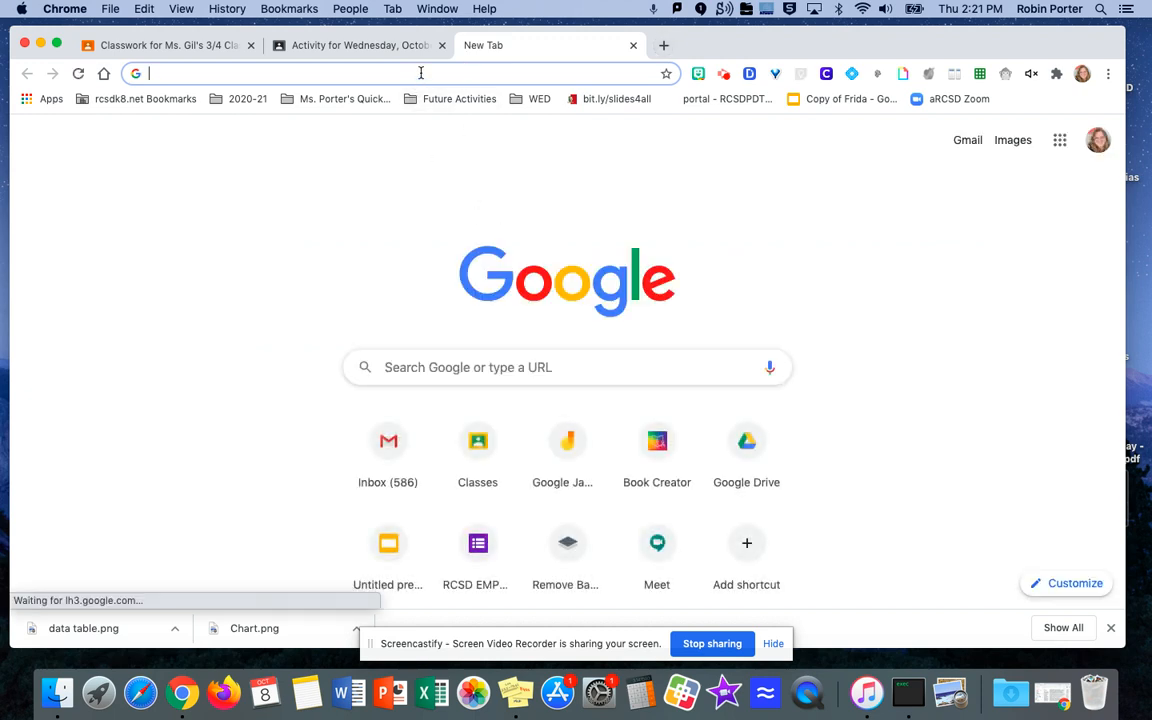
click(421, 75)
text(sh)
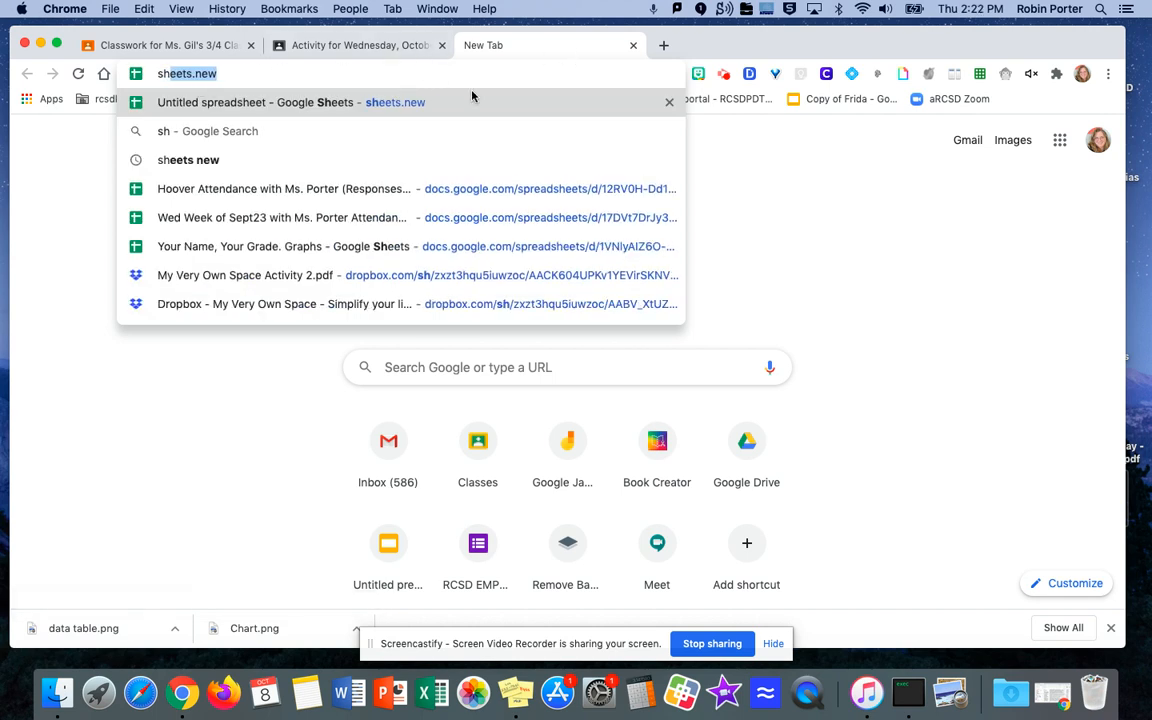
click(1059, 142)
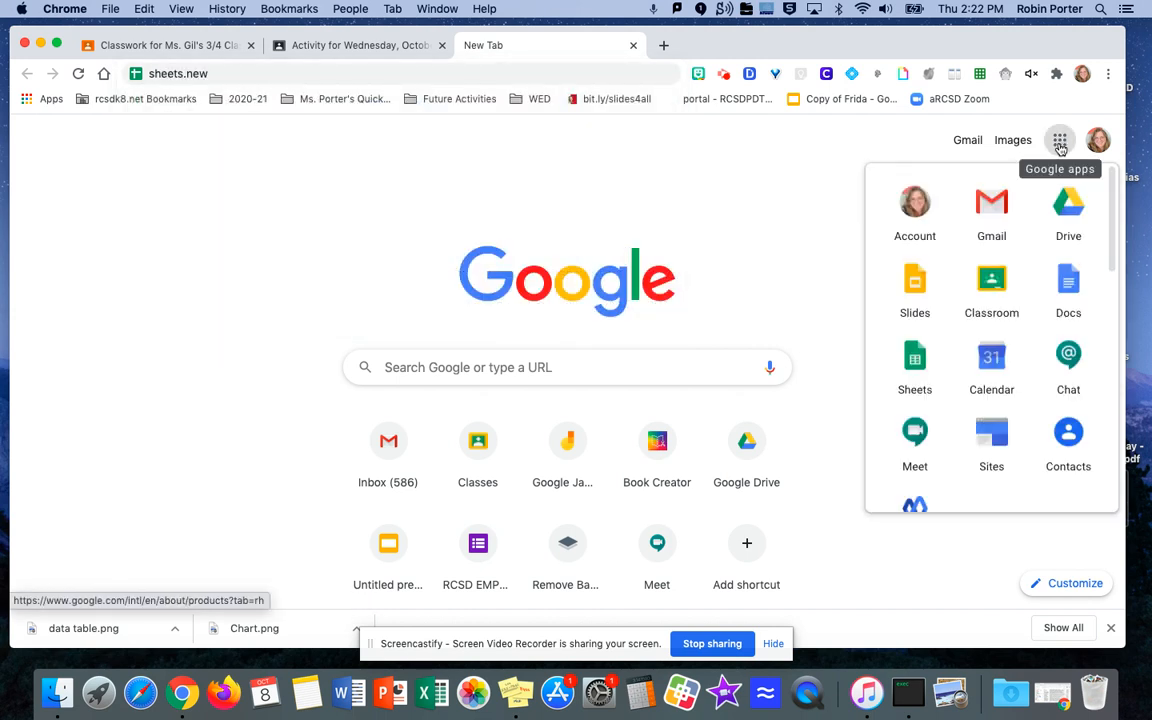
click(931, 360)
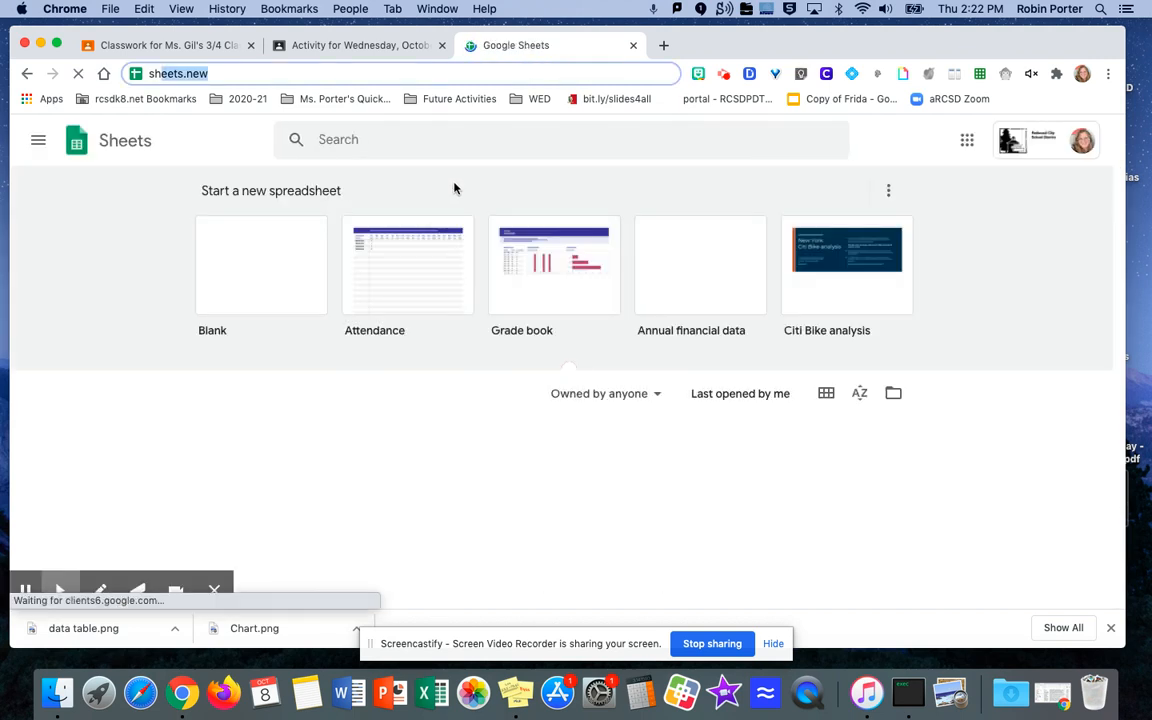
click(278, 262)
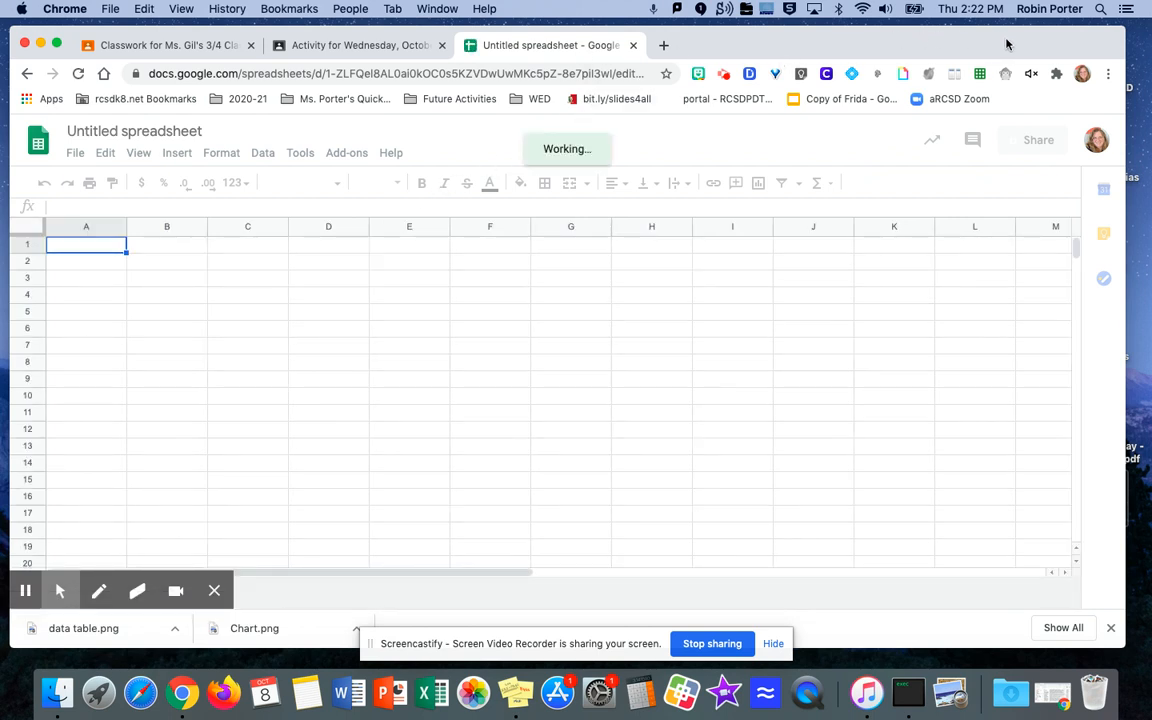
- Split the screen 5:5 with the Dualless extension, placing the data table image beside the blank spreadsheet
click(1056, 74)
scroll(940, 448, down, 10)
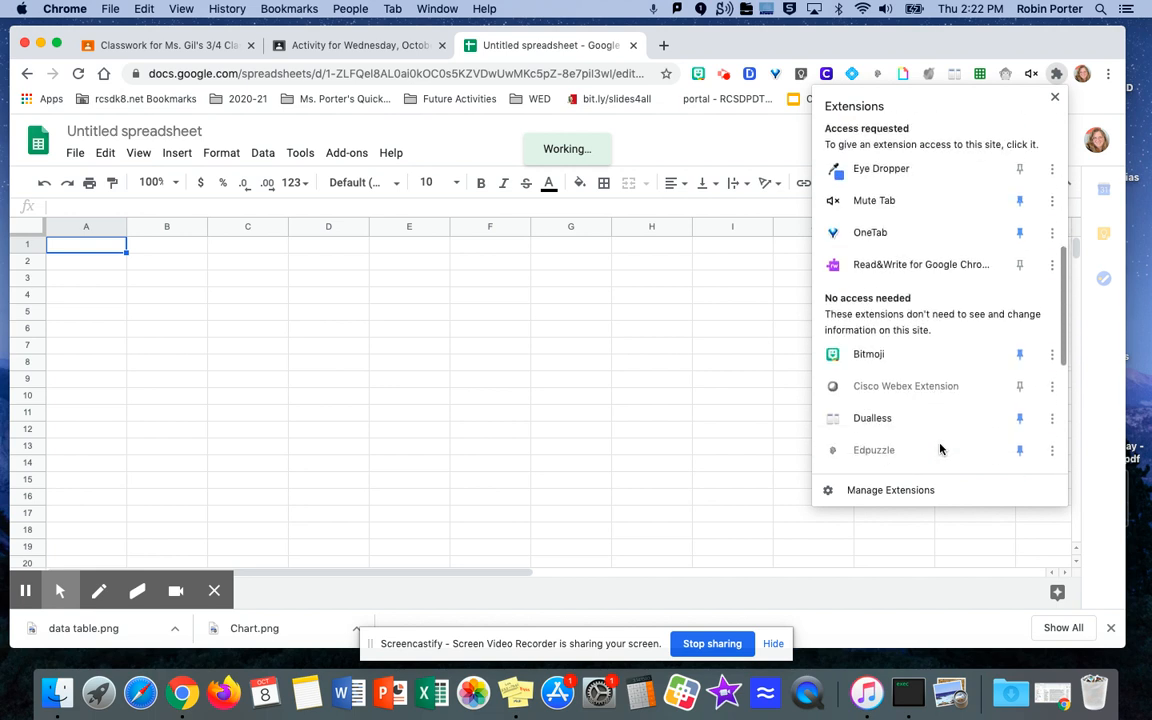
scroll(940, 447, up, 5)
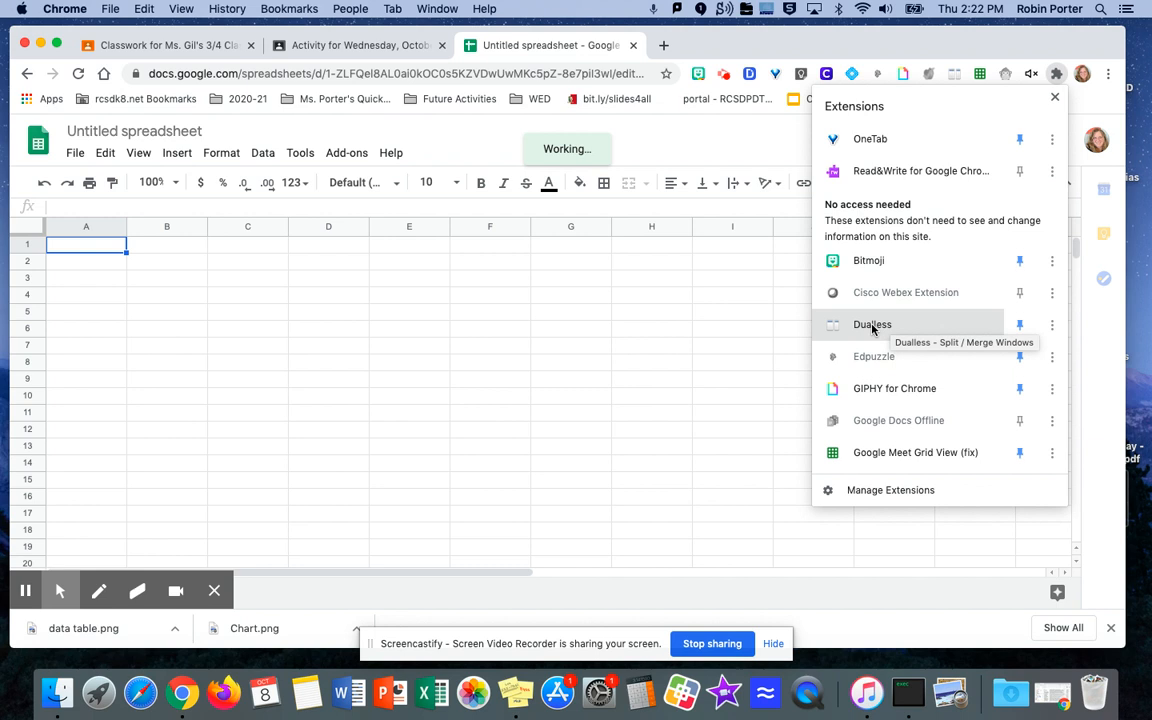
click(872, 326)
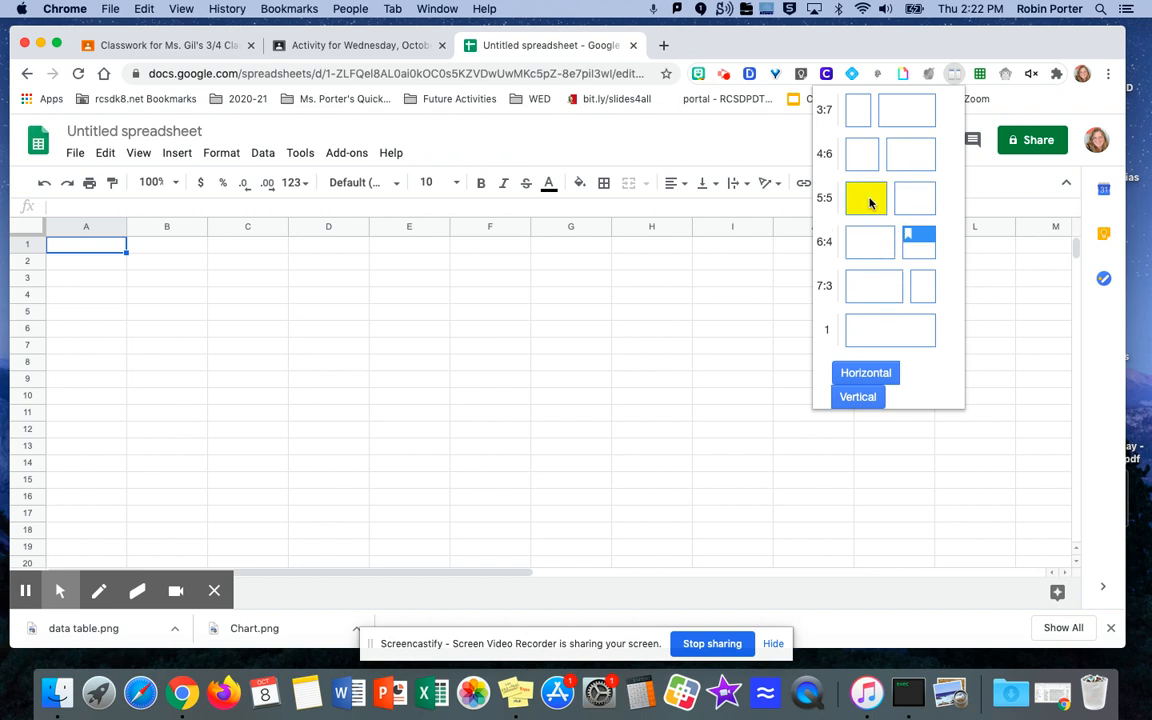
click(915, 198)
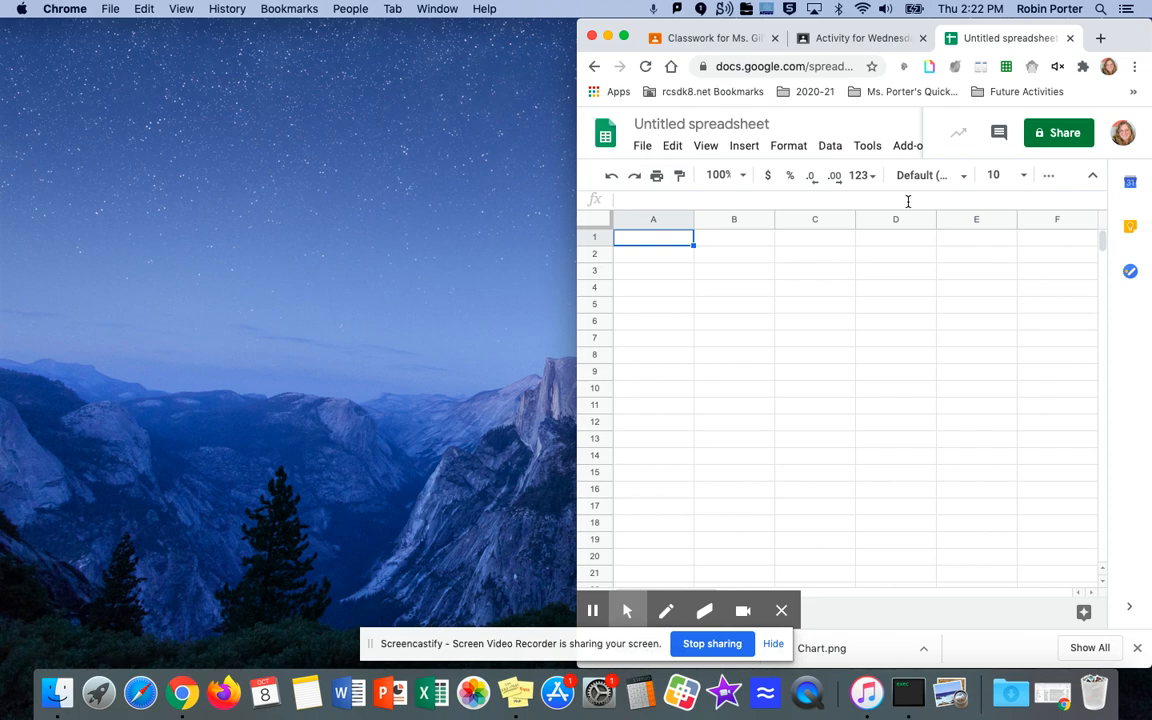
drag(865, 40, 268, 37)
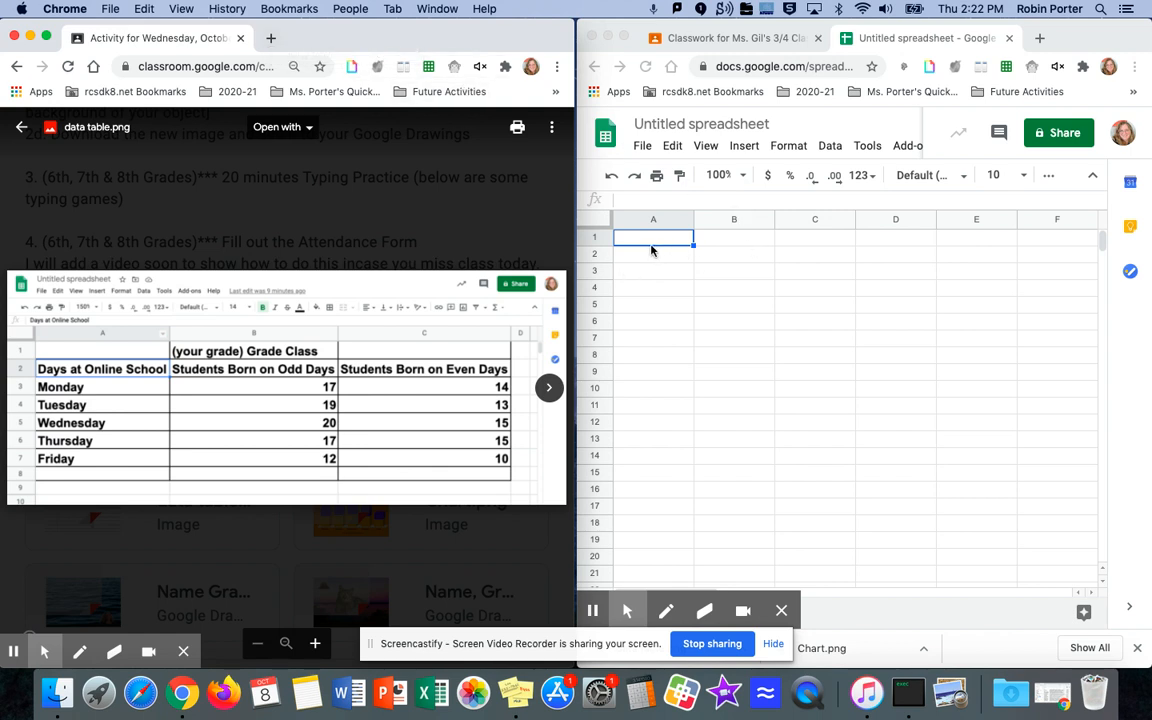
- Enter the header "Days at Online School" in cell A2
click(665, 258)
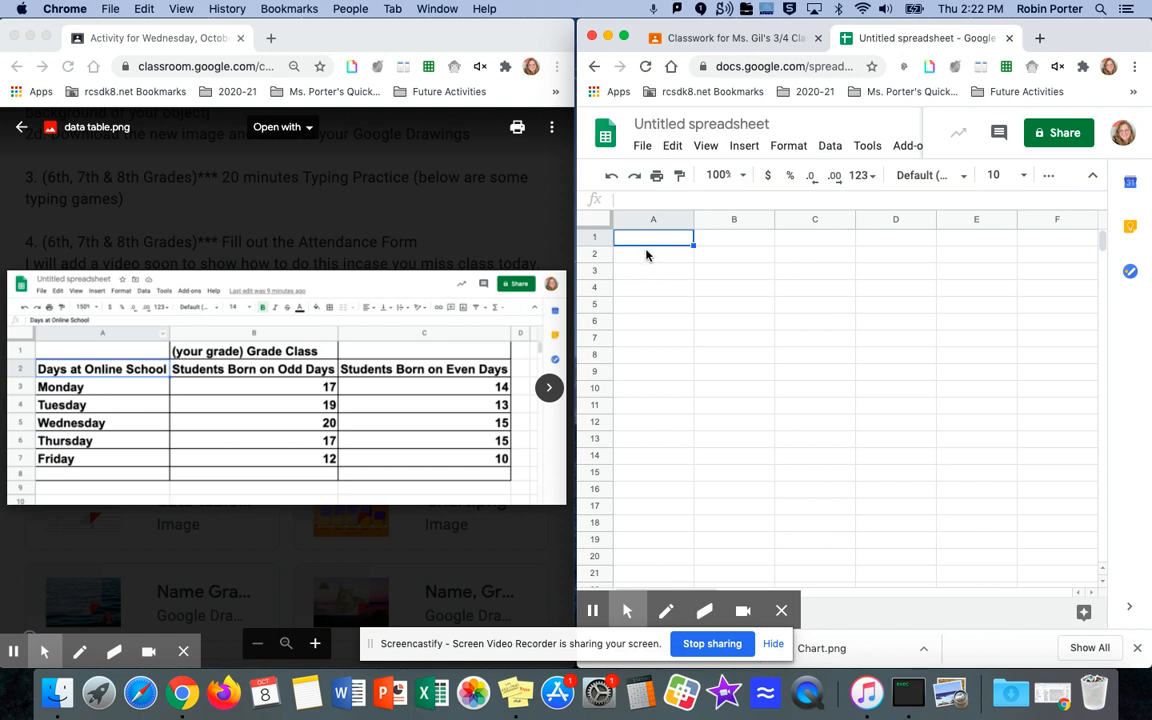
click(646, 256)
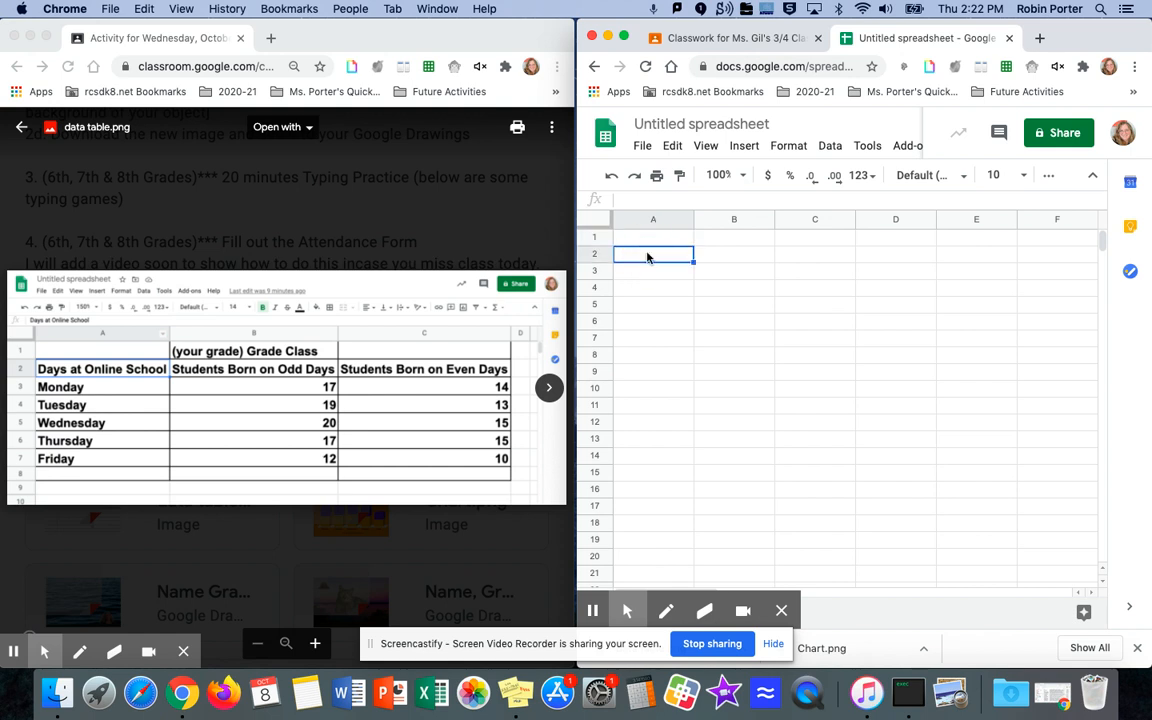
text(Da)
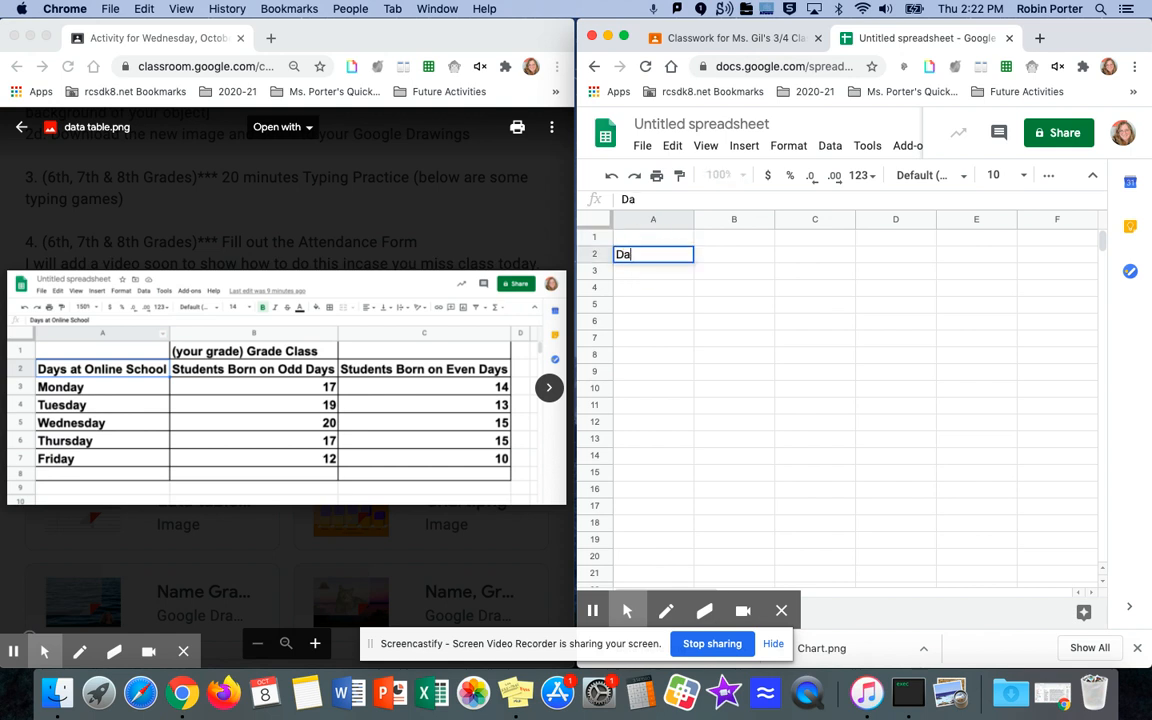
text(ys at Online School)
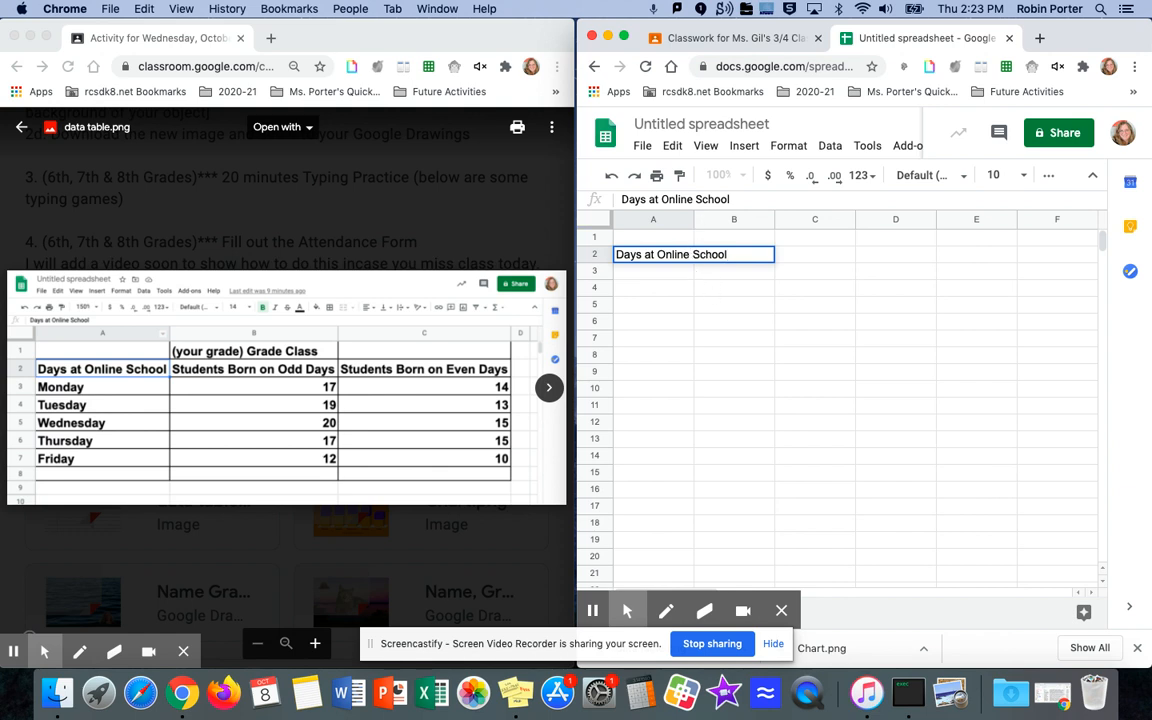
key(Return)
- List the weekdays Monday, Tuesday, Wednesday, Thursday and Friday in cells A3 to A7
text(Monday)
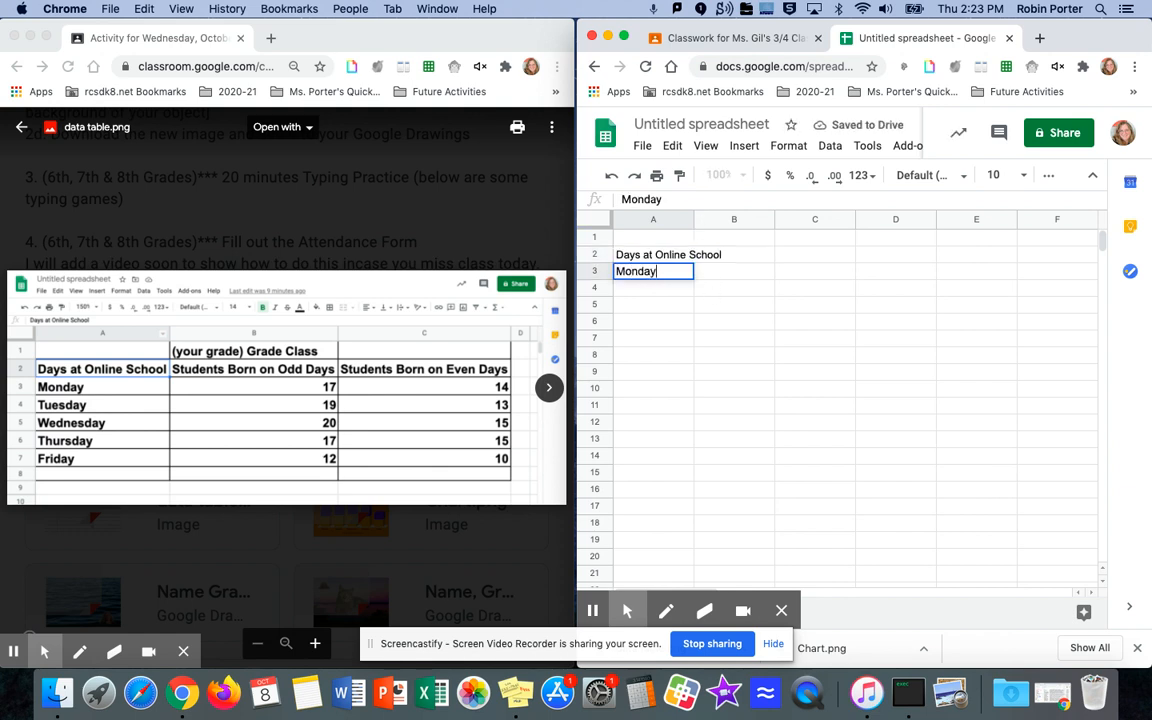
key(Return)
text(Tuesday)
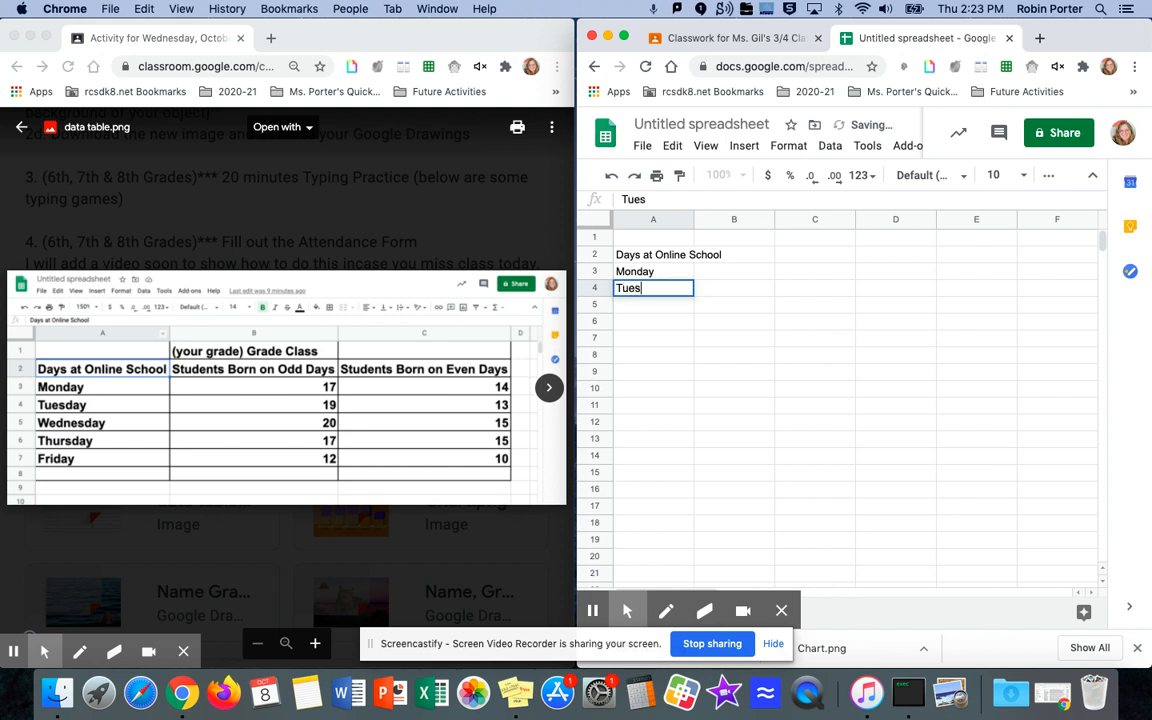
key(Return)
text(Wednesday)
key(Return)
text(Th)
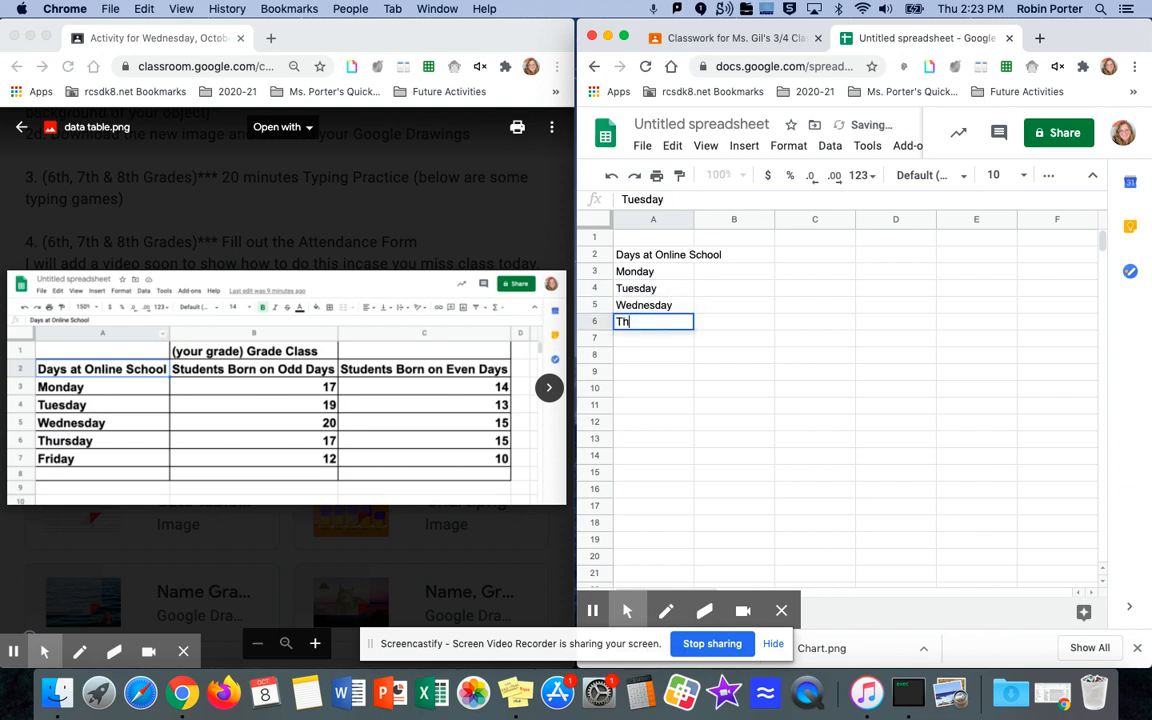
text(ursday)
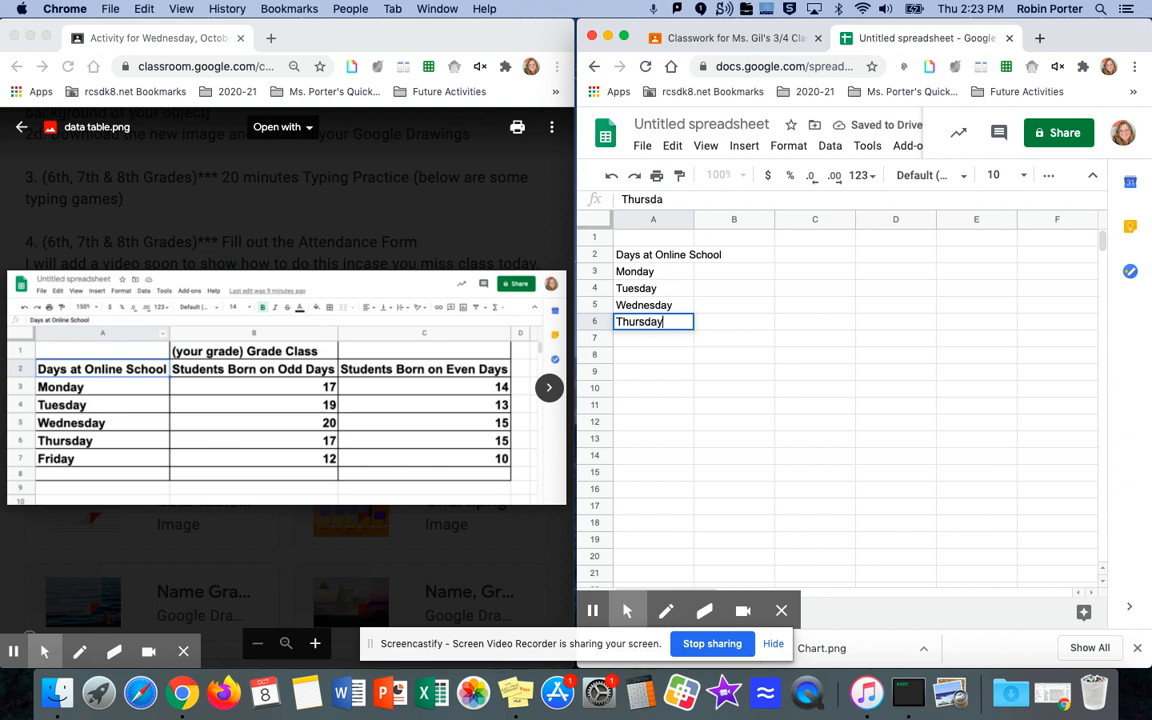
key(Return)
text(Friday)
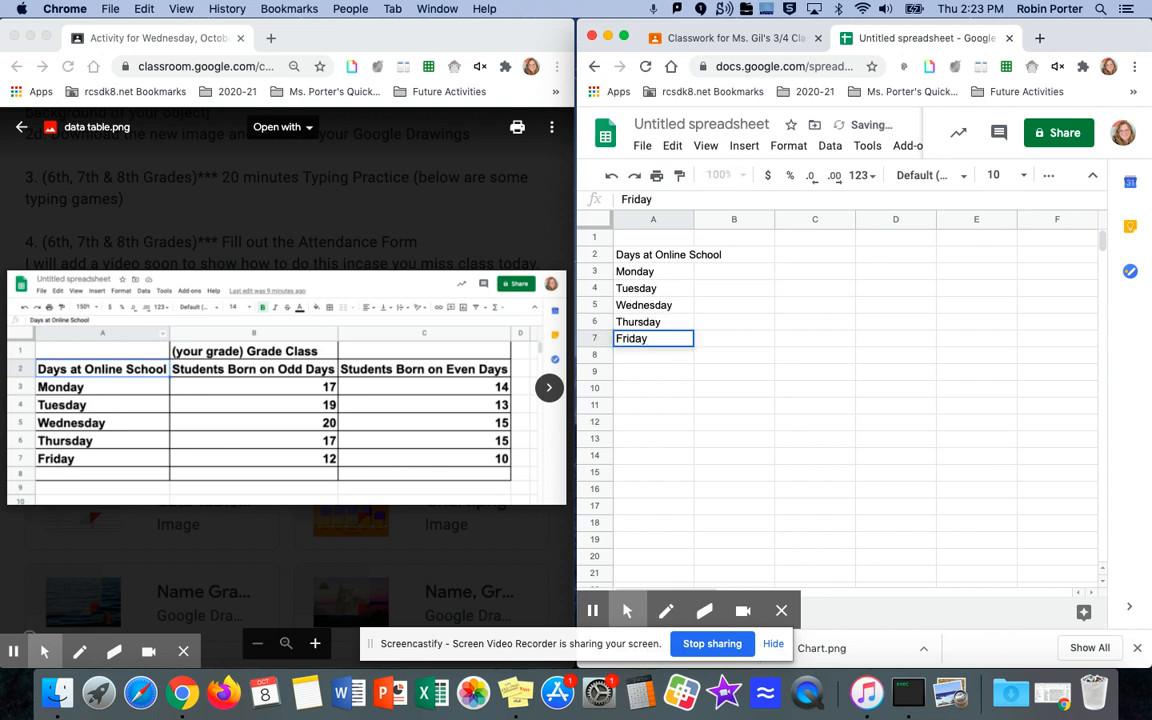
click(732, 389)
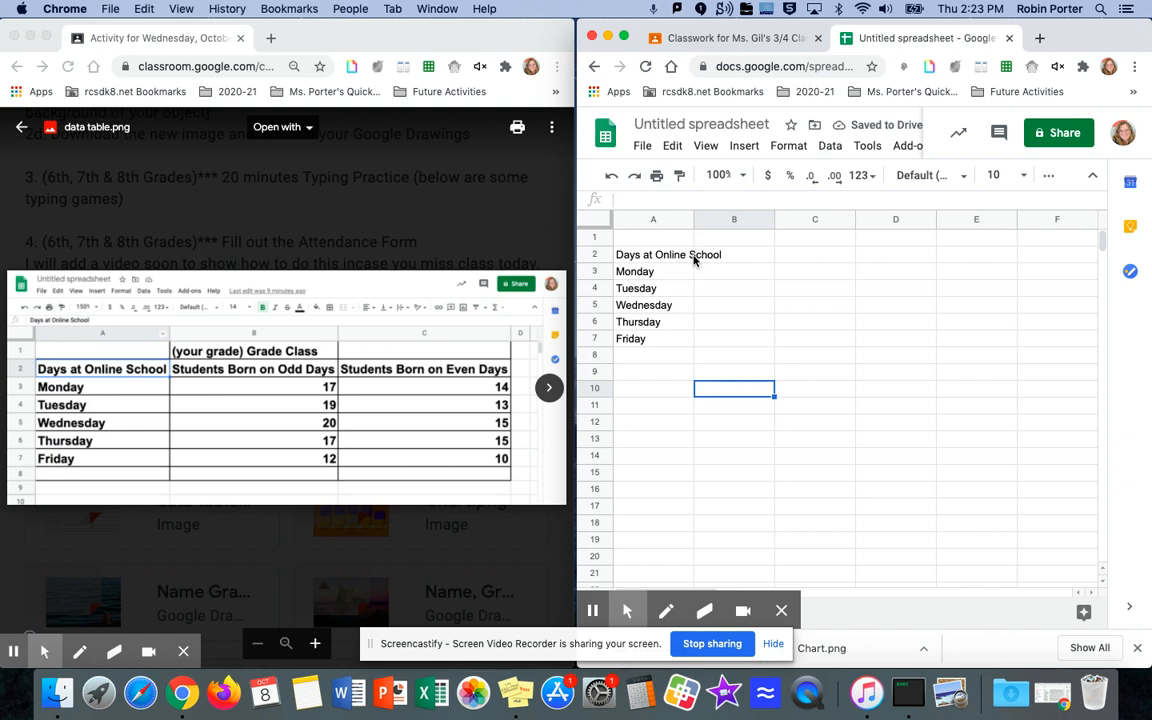
- Enter the header "Students Born on Odd Days" in cell B2 and select cell C2
click(732, 257)
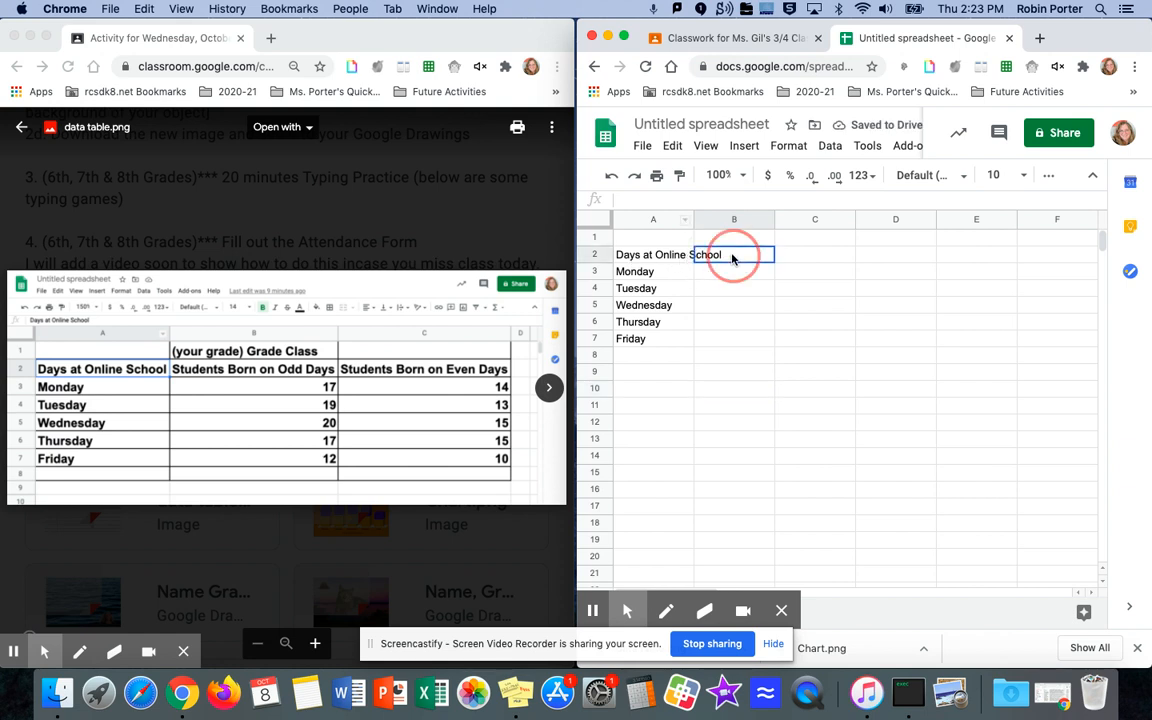
text(Stude)
key(BackSpace)
key(BackSpace)
key(BackSpace)
text(udents Born on)
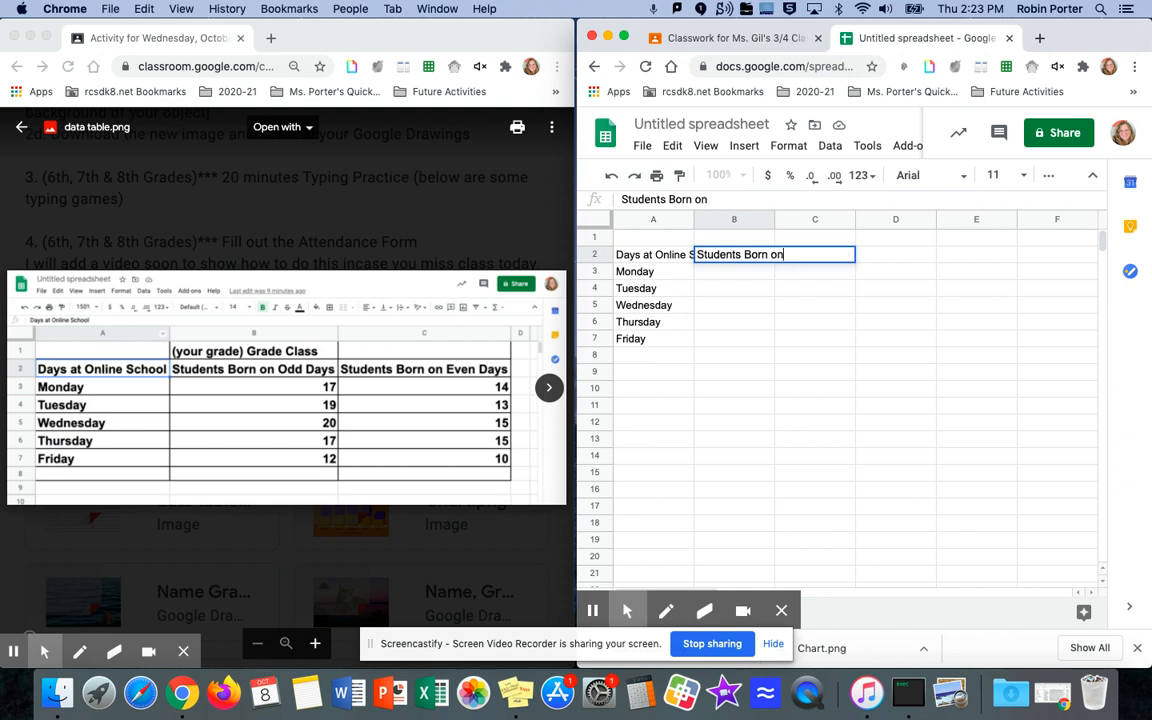
text( Odd Days)
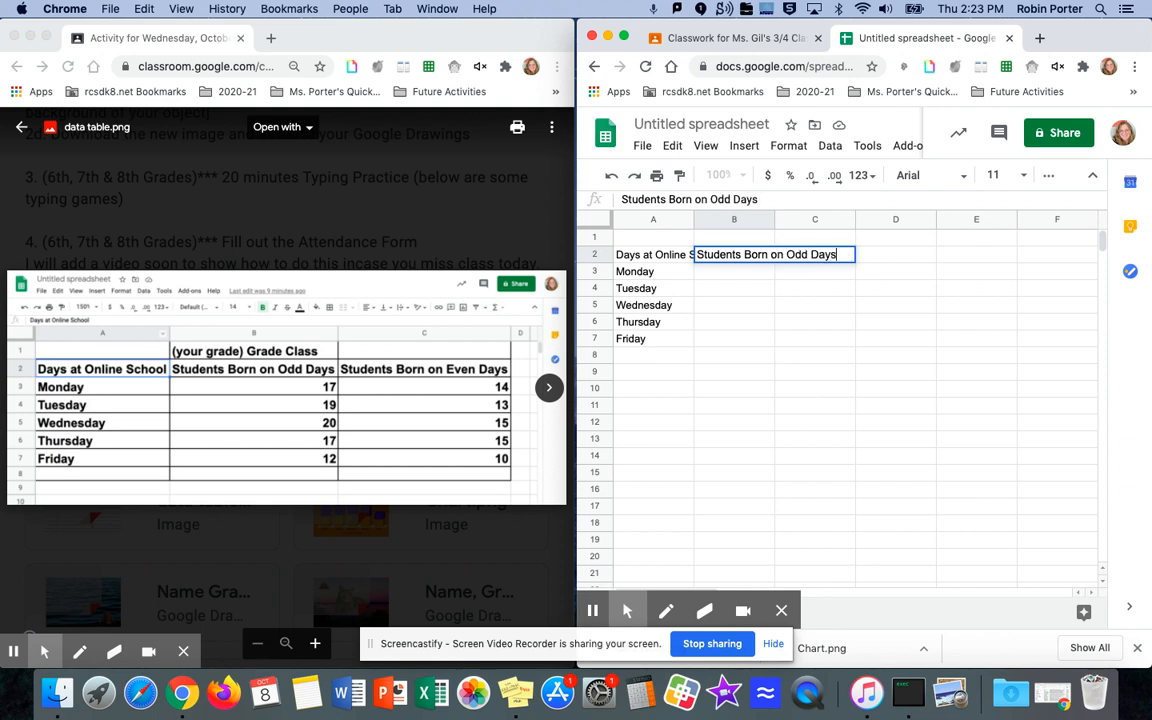
click(779, 324)
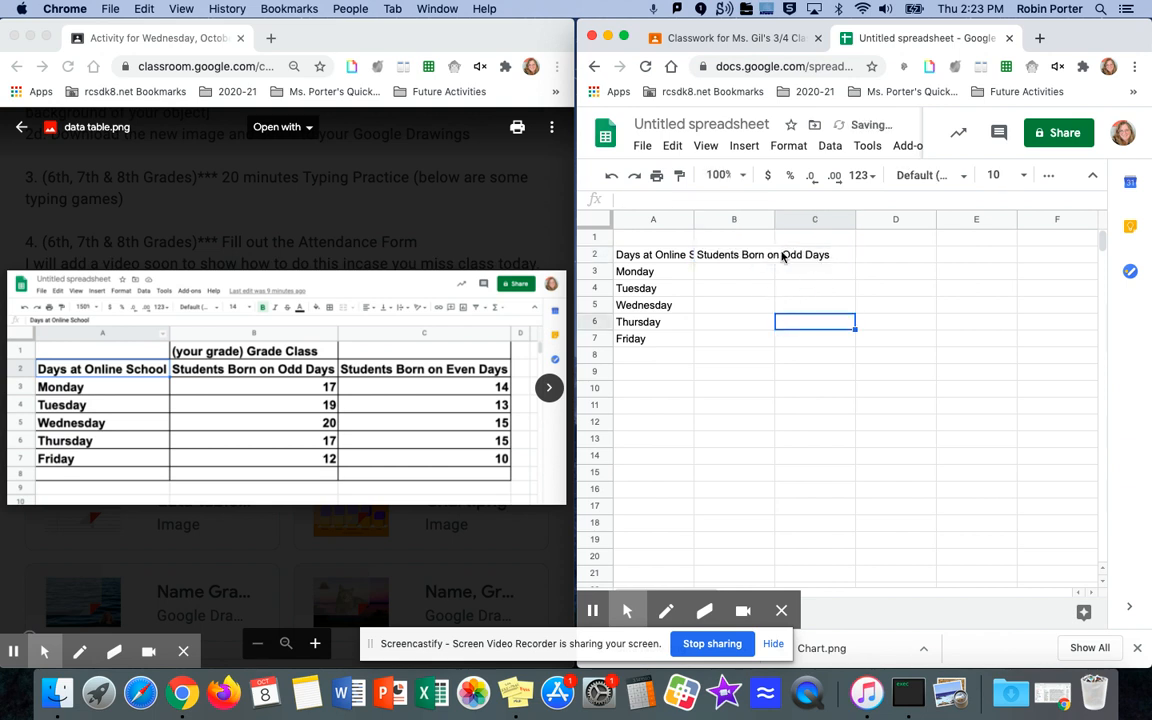
click(833, 258)
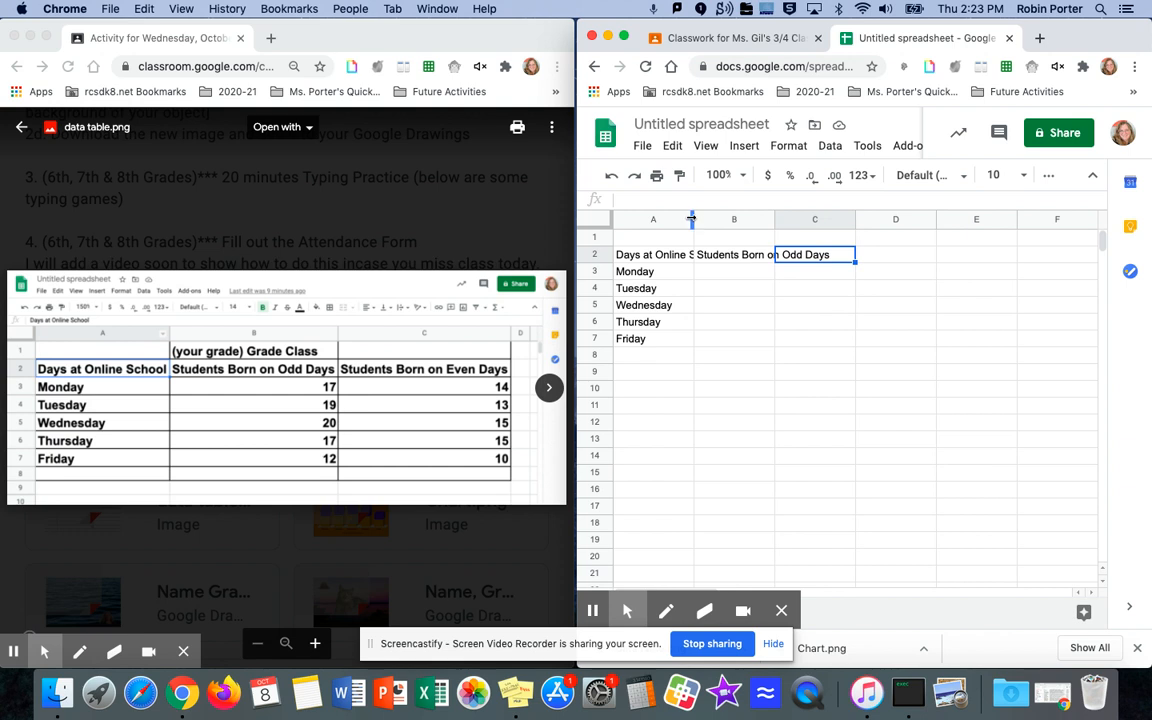
- Try widening column A and fitting column B to its header text, and undo both width changes
drag(692, 219, 731, 219)
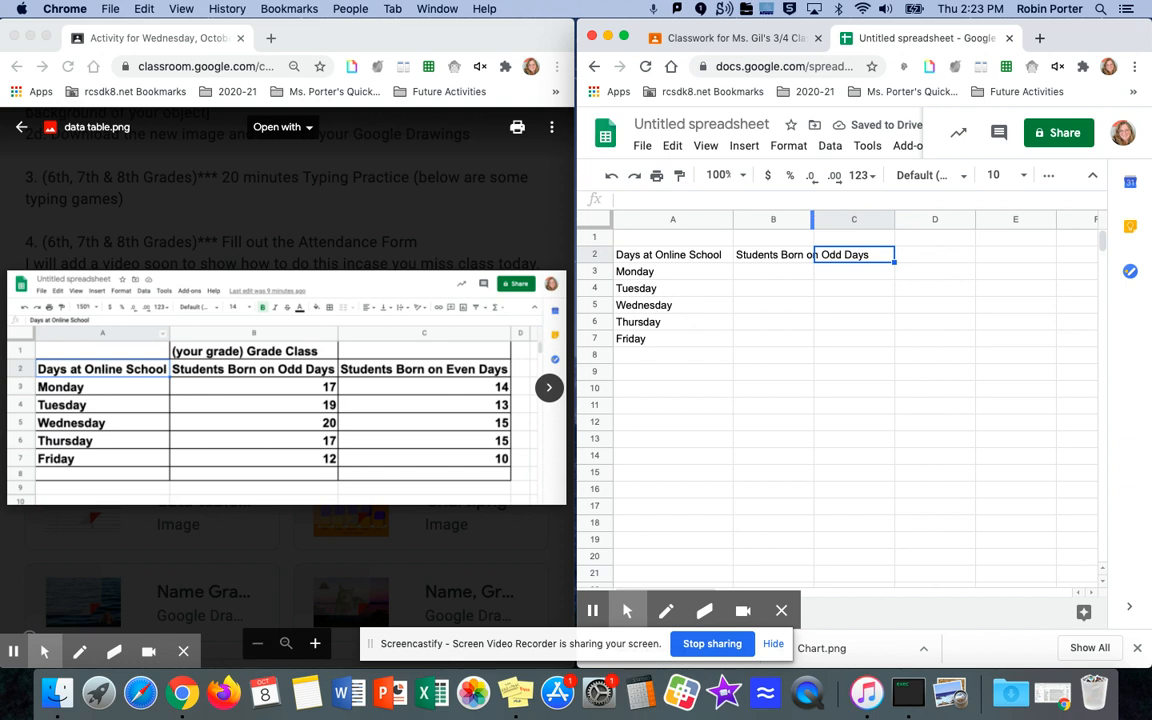
double_click(812, 219)
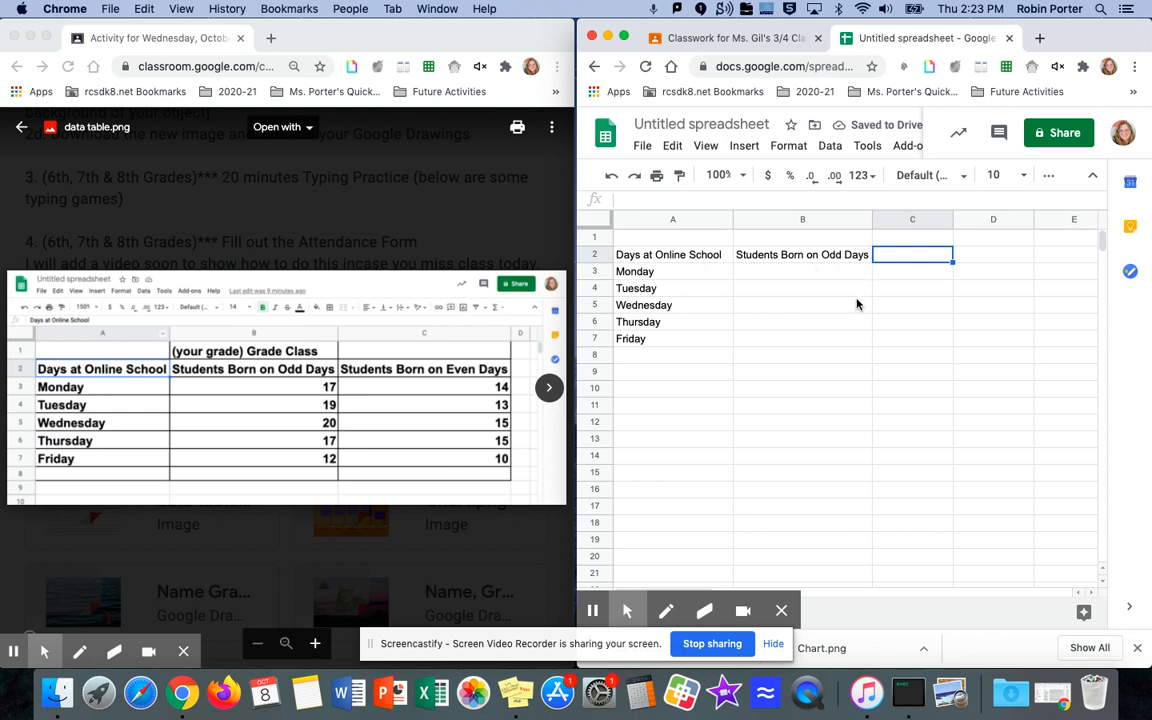
click(913, 259)
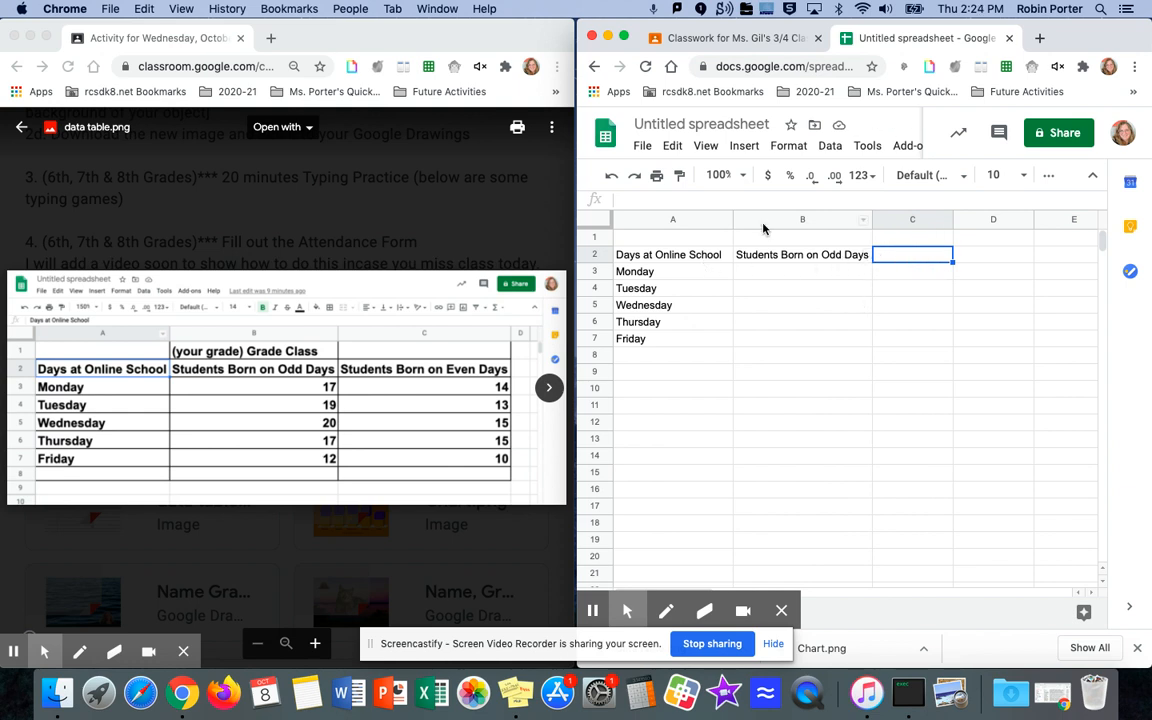
click(611, 177)
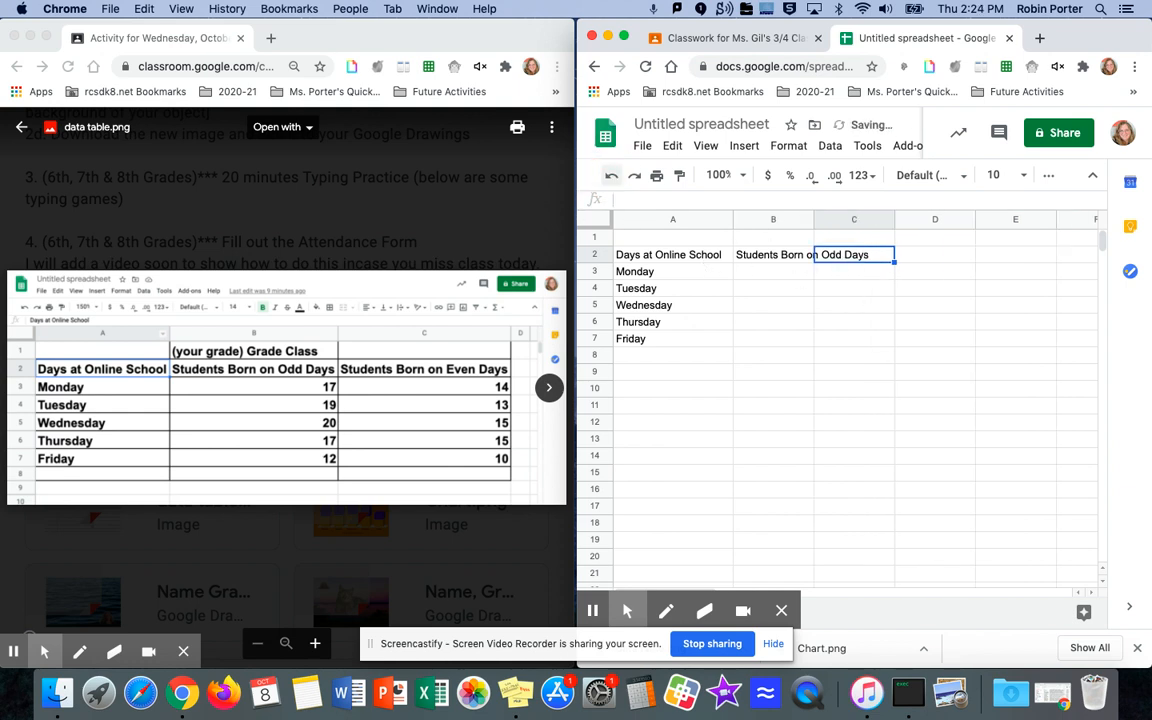
click(611, 177)
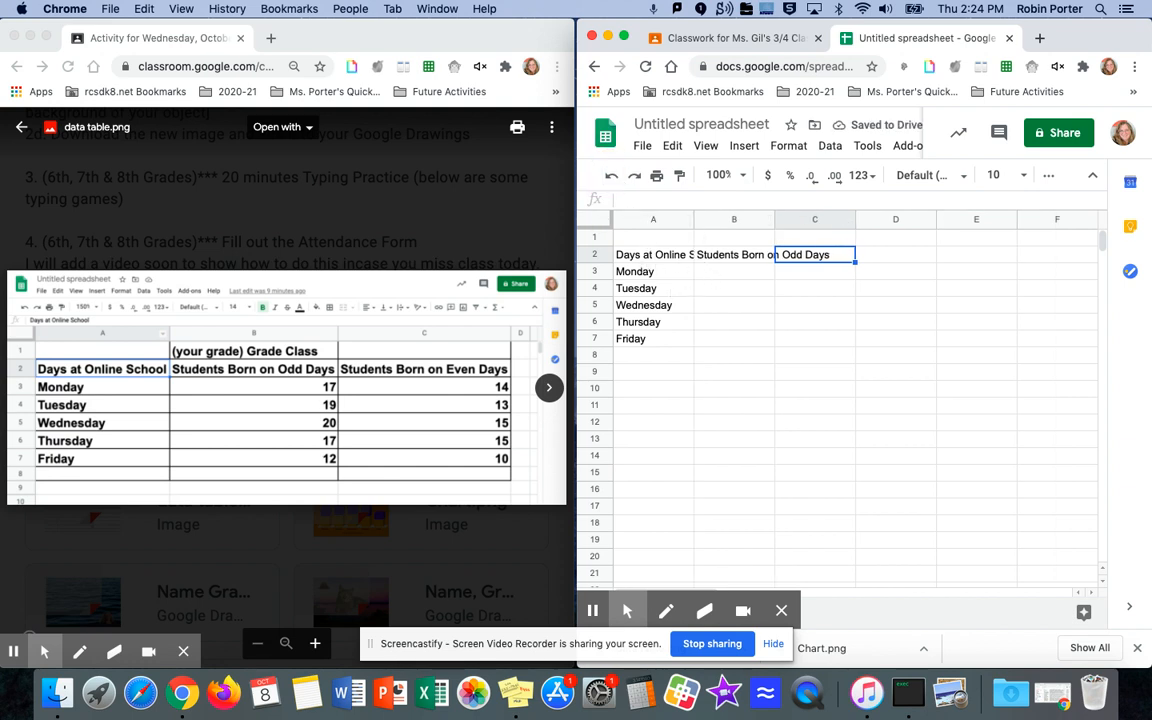
- Enter the header "Student Born on Even Days" in cell C2 and fit all column widths to their contents
text(Student Born on )
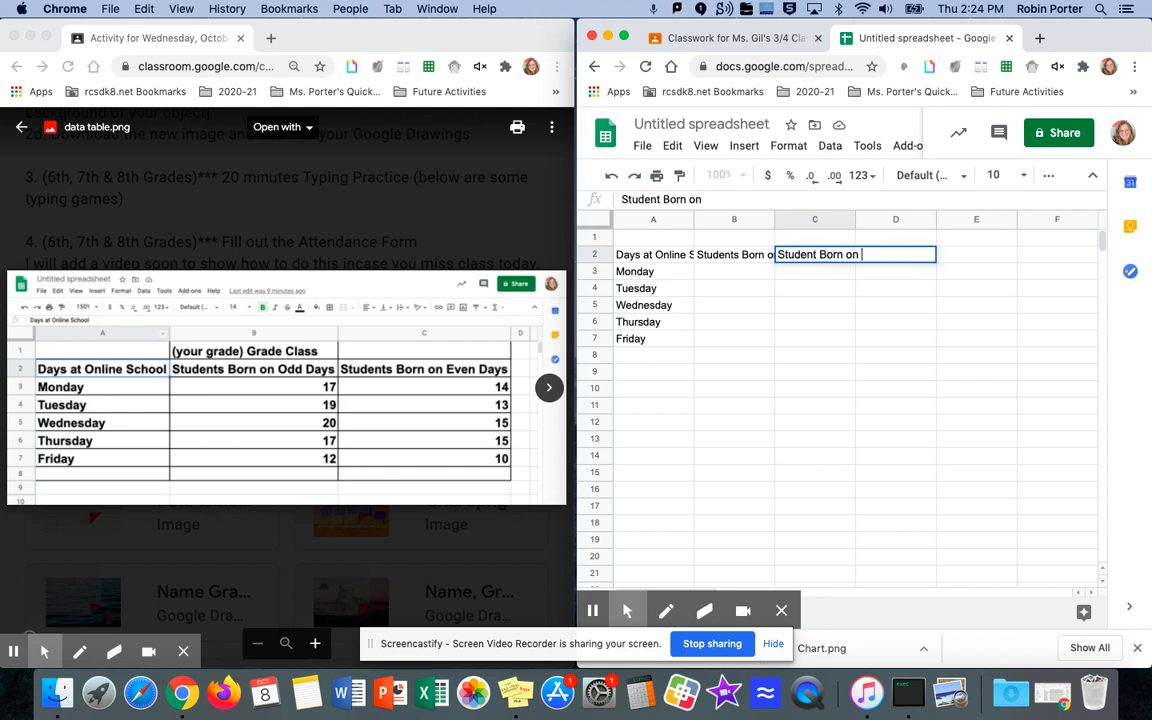
text(Even Day)
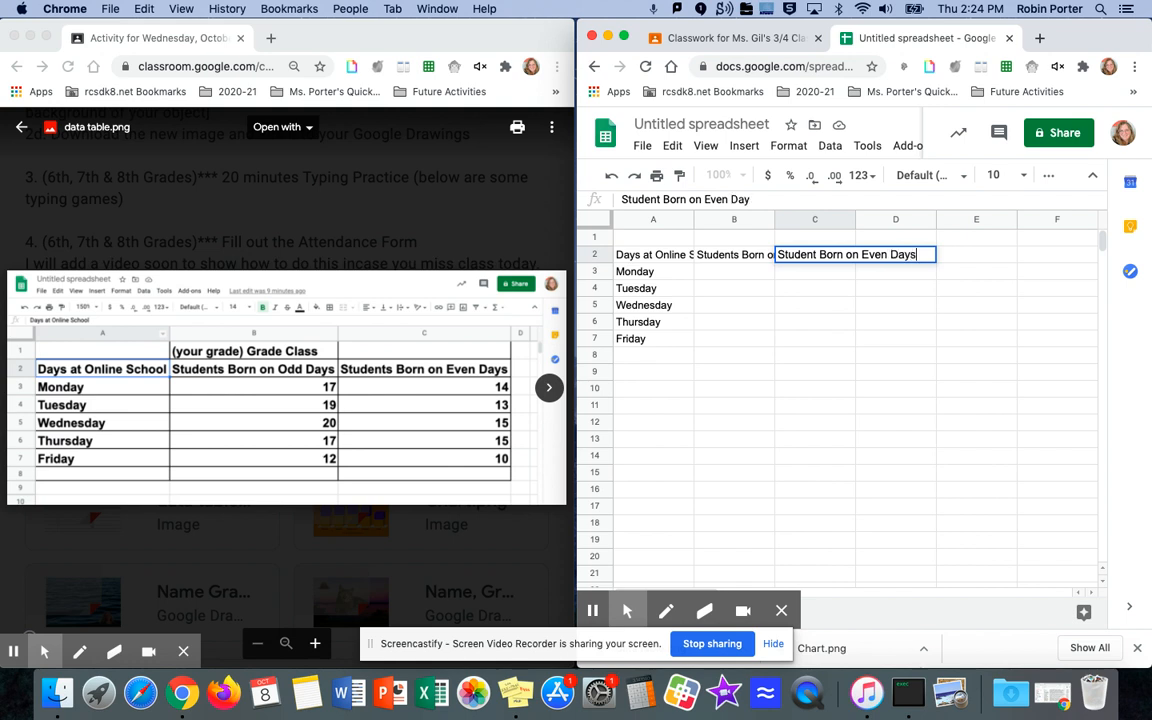
text(s)
key(Return)
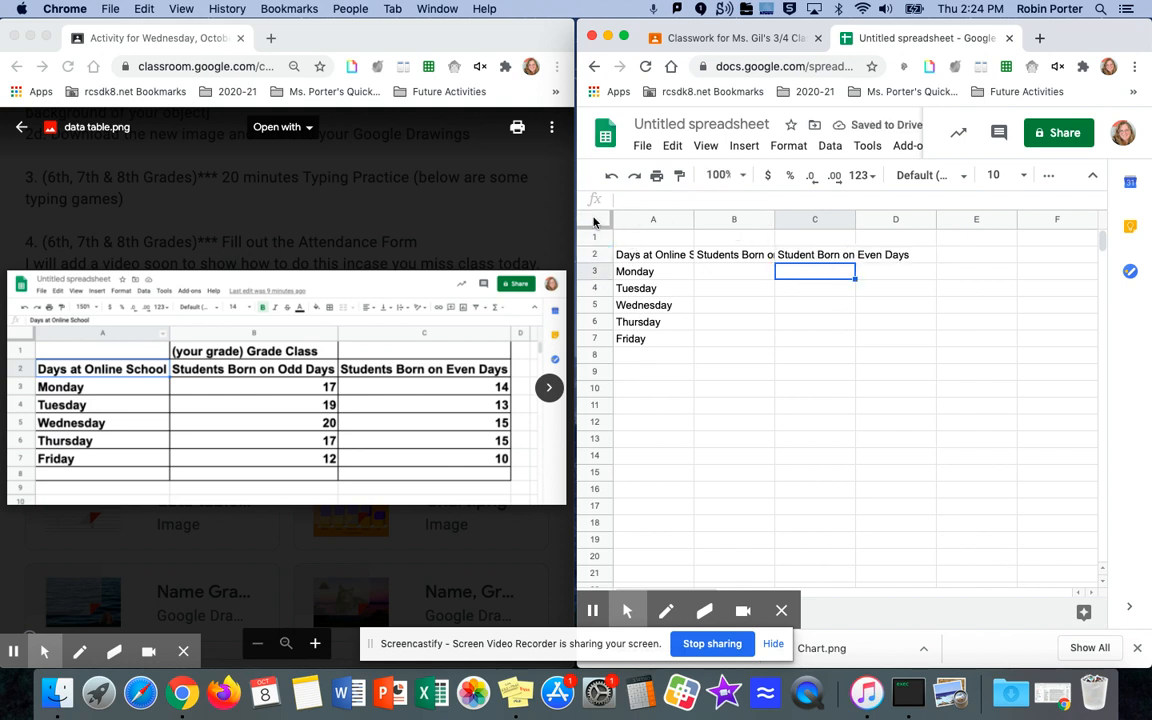
click(591, 223)
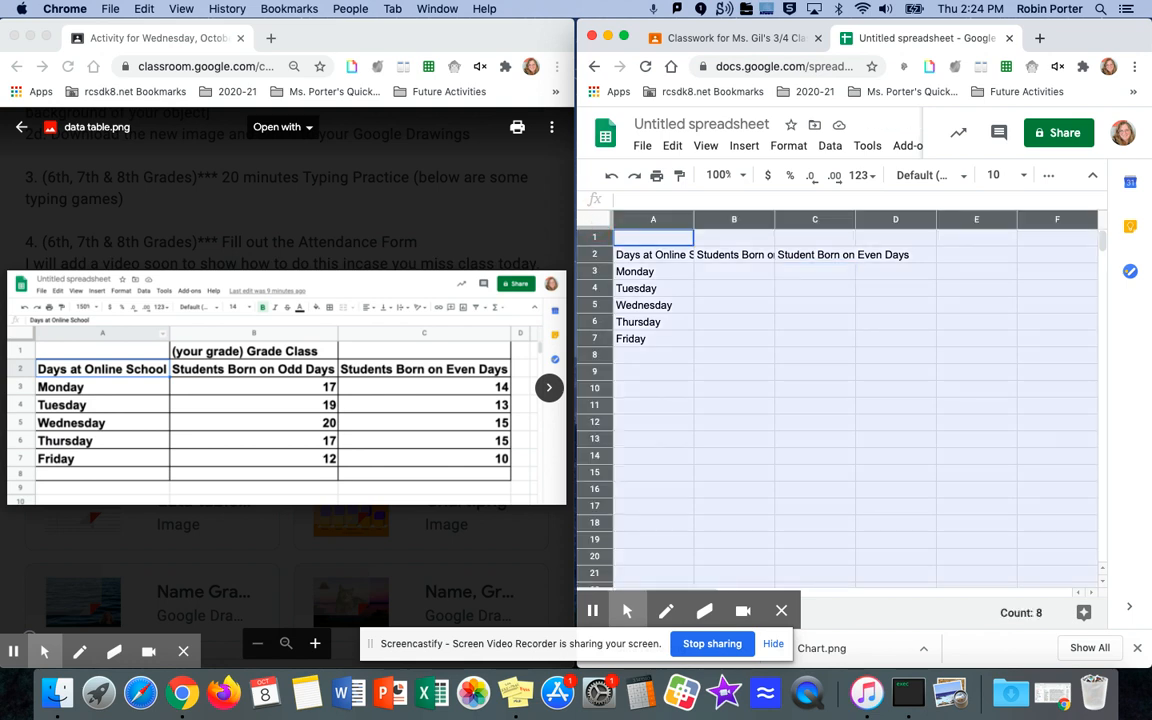
double_click(692, 219)
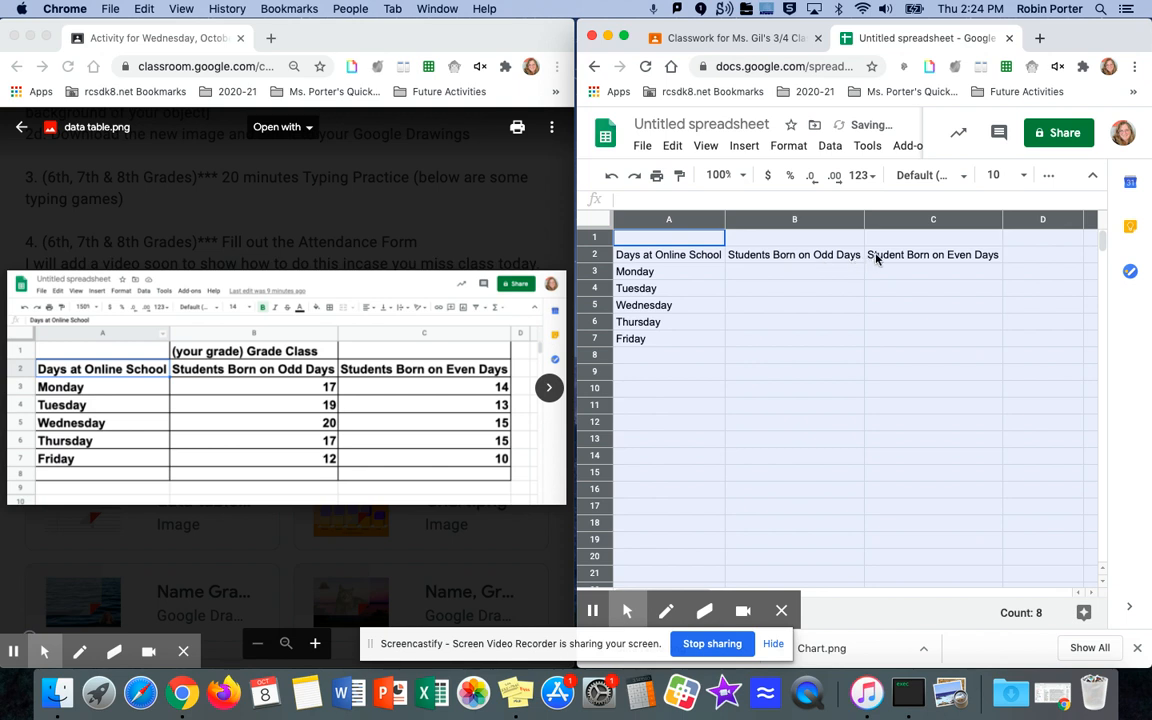
- Fill the odd-days column, cells B3 to B7, with 17, 19, 20, 17 and 12
click(786, 274)
text(17)
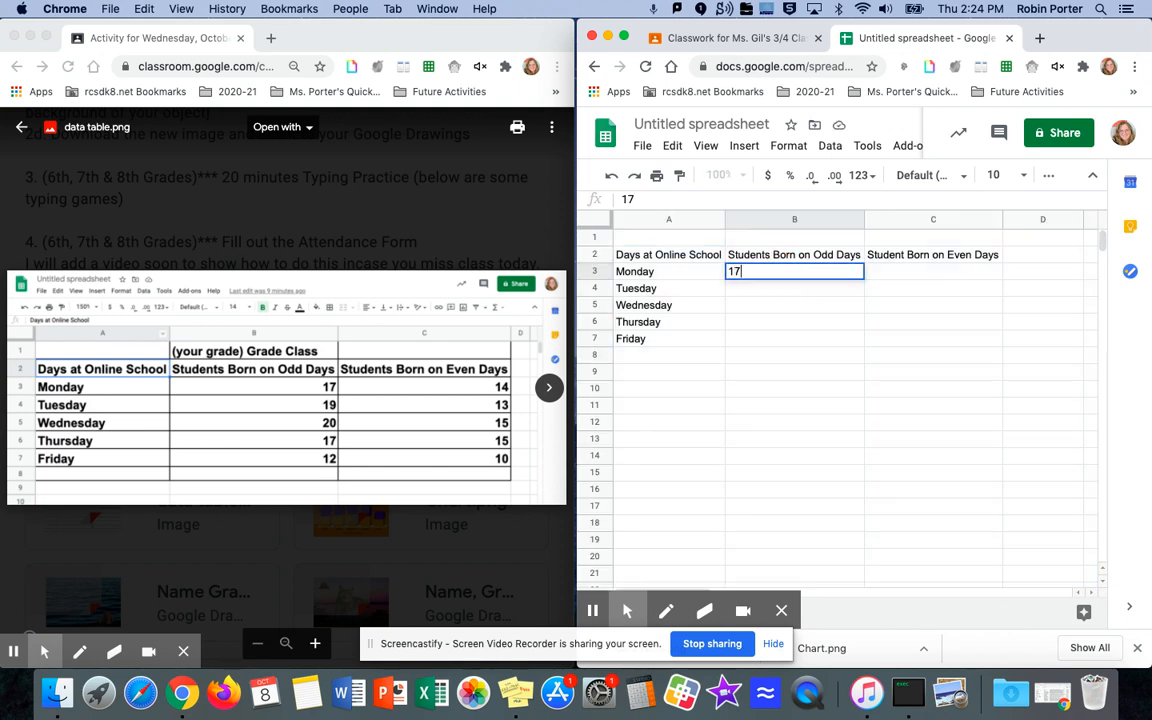
key(Return)
text(19)
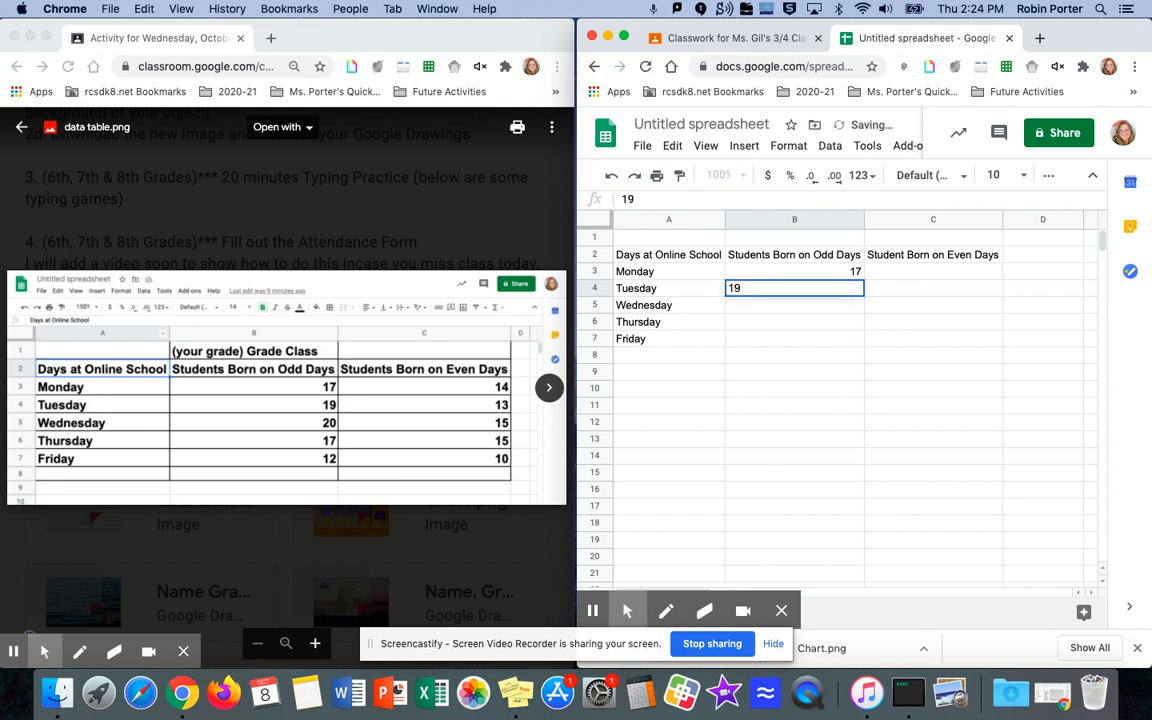
key(Return)
text(2)
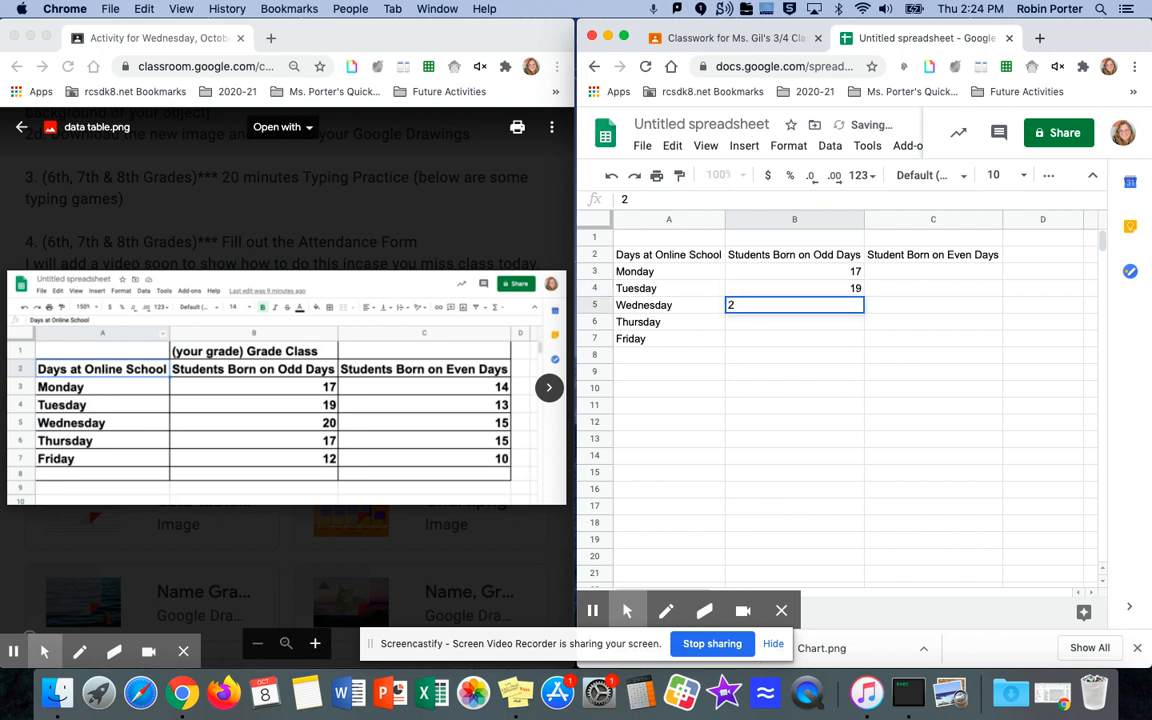
text(0)
key(Return)
text(17)
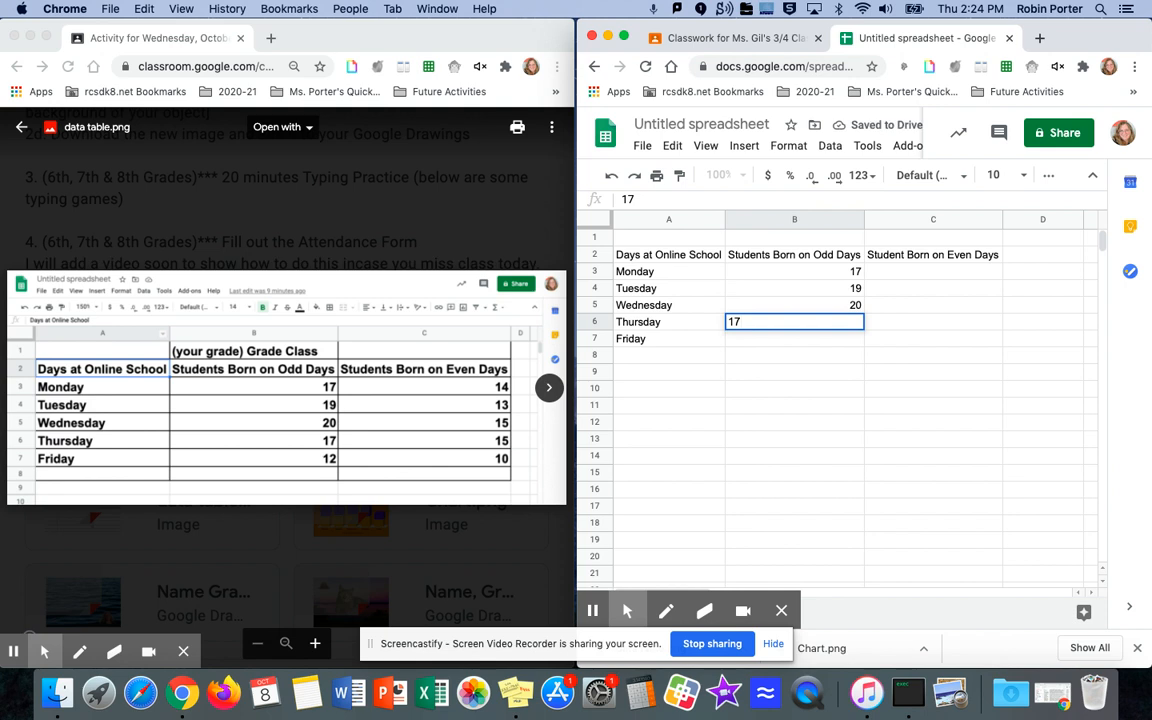
key(Return)
text(12)
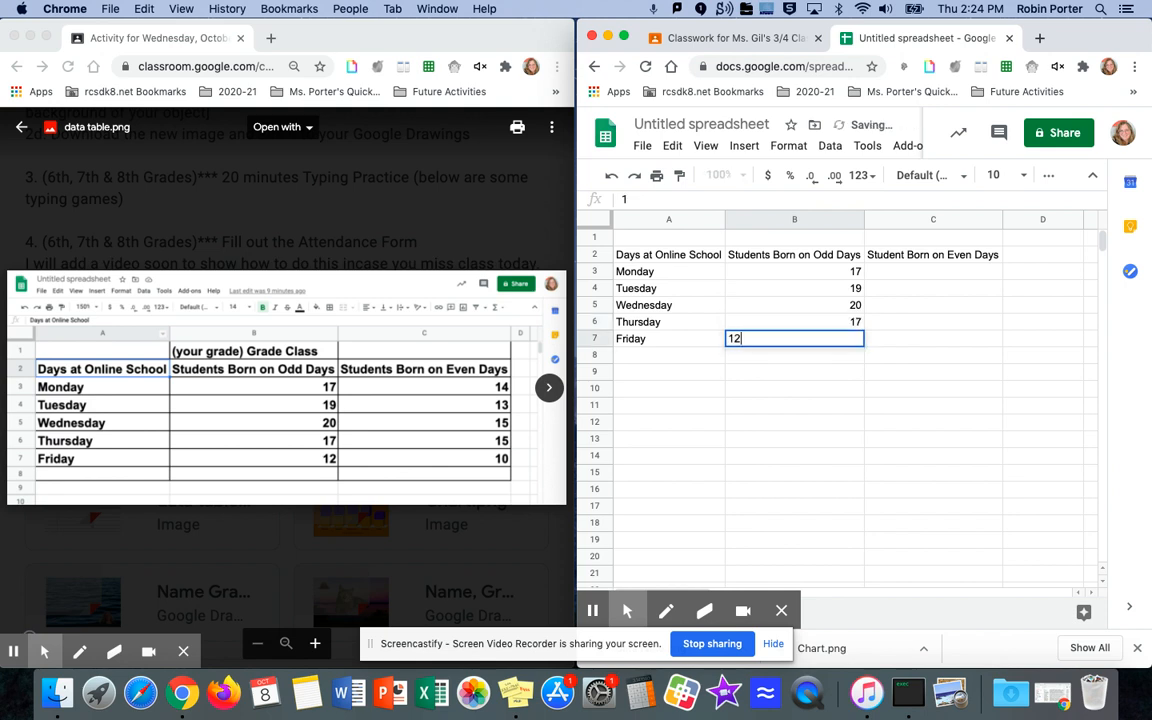
key(Return)
- Fill the even-days column, cells C3 to C7, with 14, 13, 15, 15 and 15
click(900, 270)
text(14)
key(Return)
text(13)
key(Return)
text(15)
key(Return)
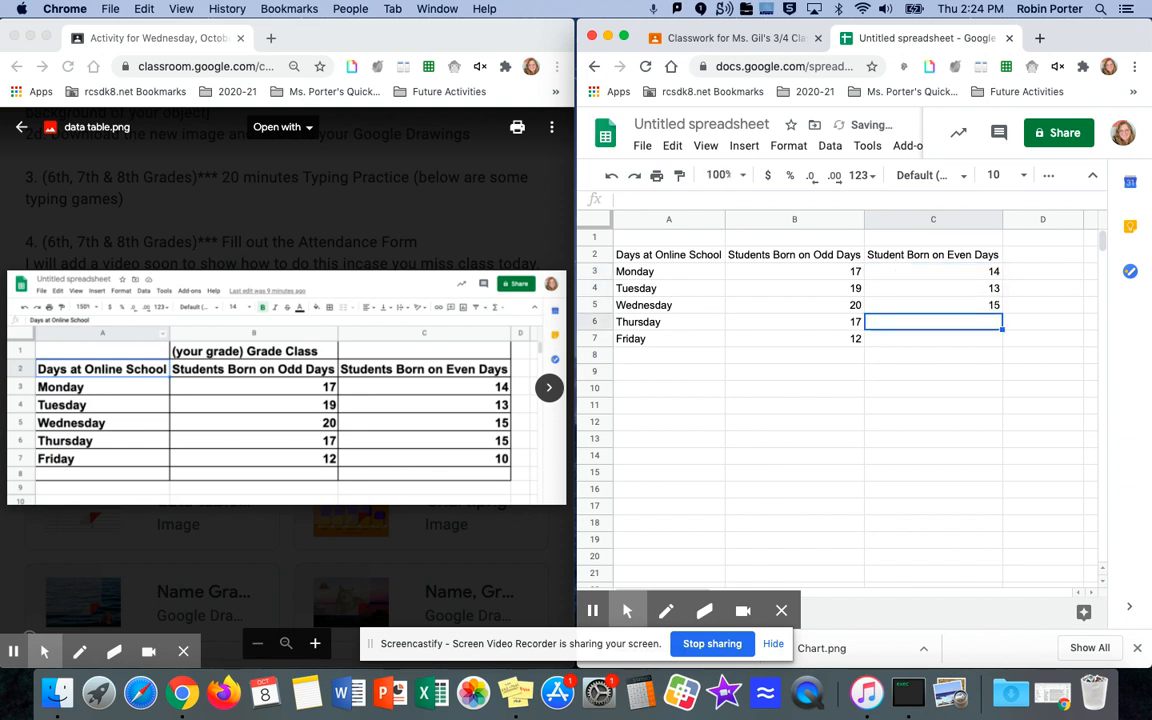
text(15)
key(Return)
text(1)
key(Return)
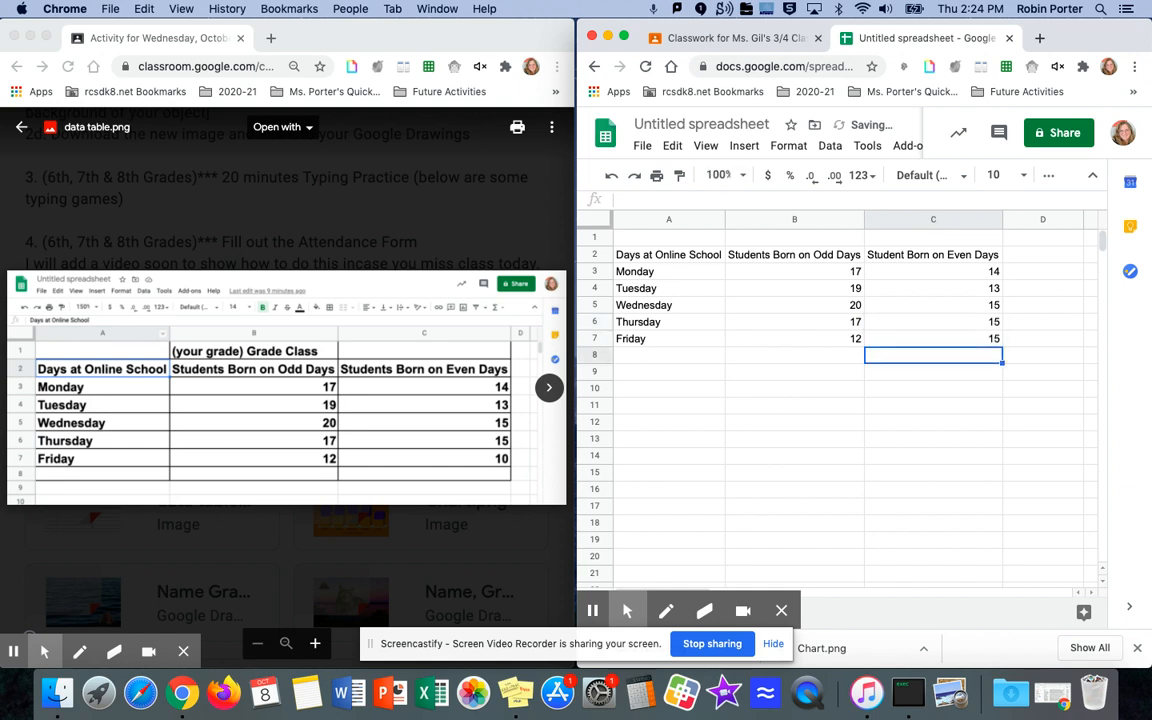
- Enter the title "6th Grade Class Present" in cell B1 above the odd-days header
click(760, 240)
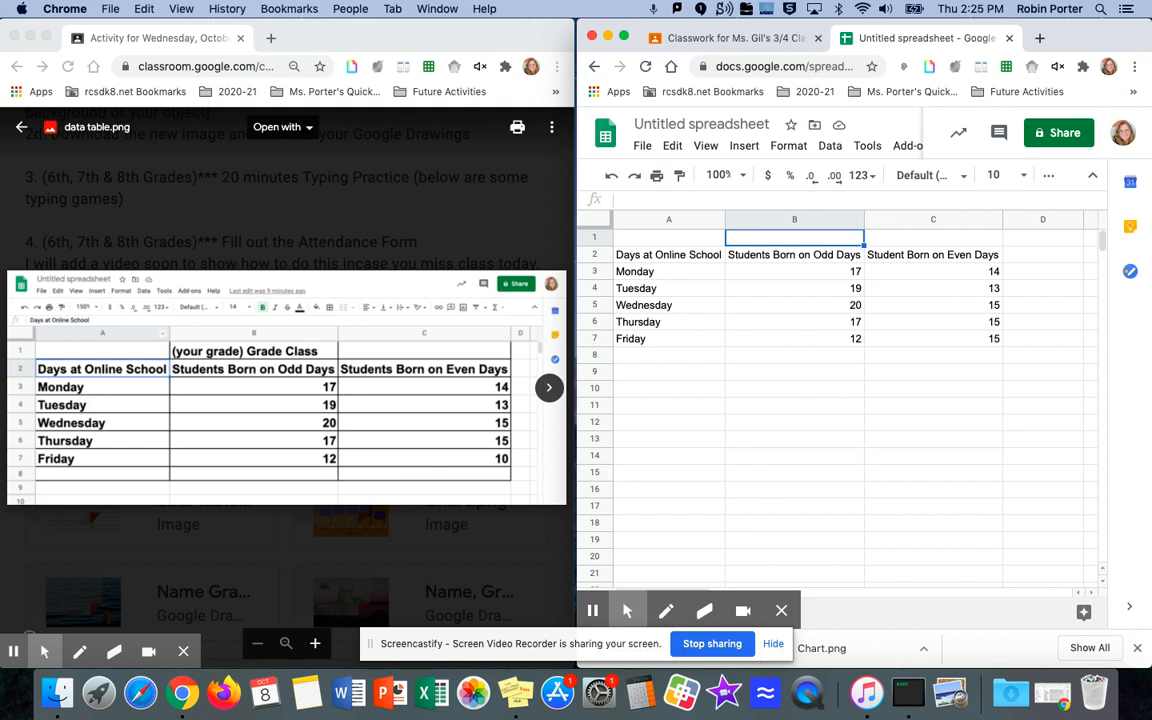
text(6th Grade)
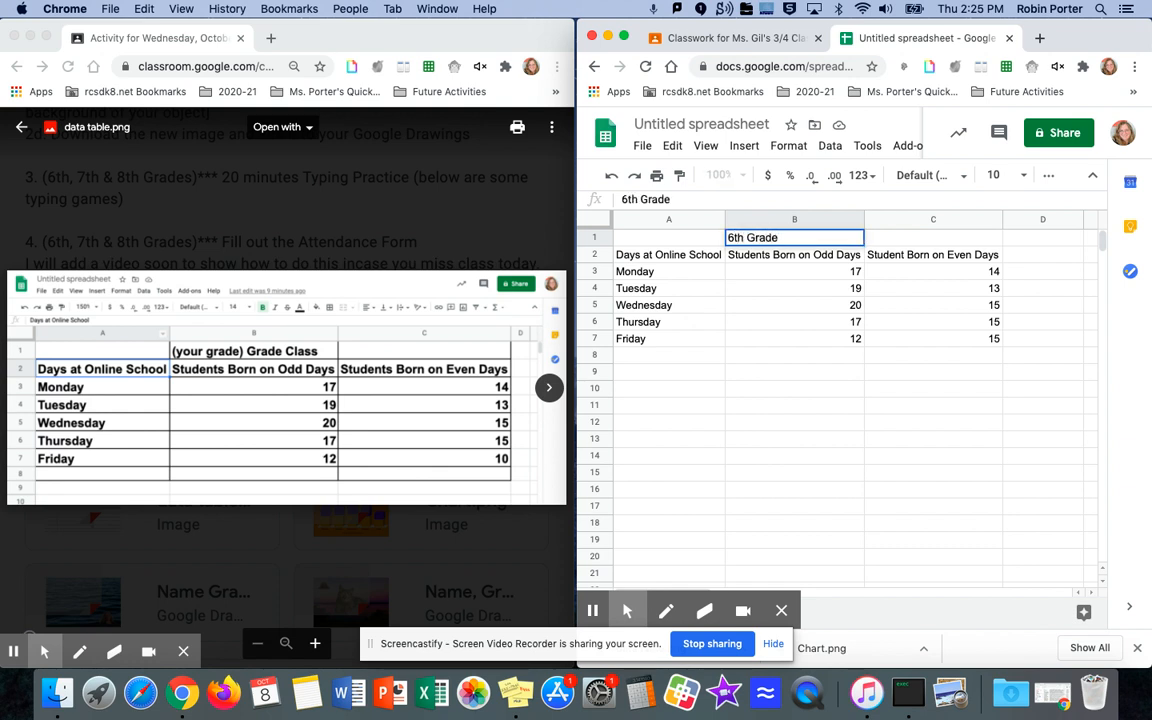
text( Class)
text(sent)
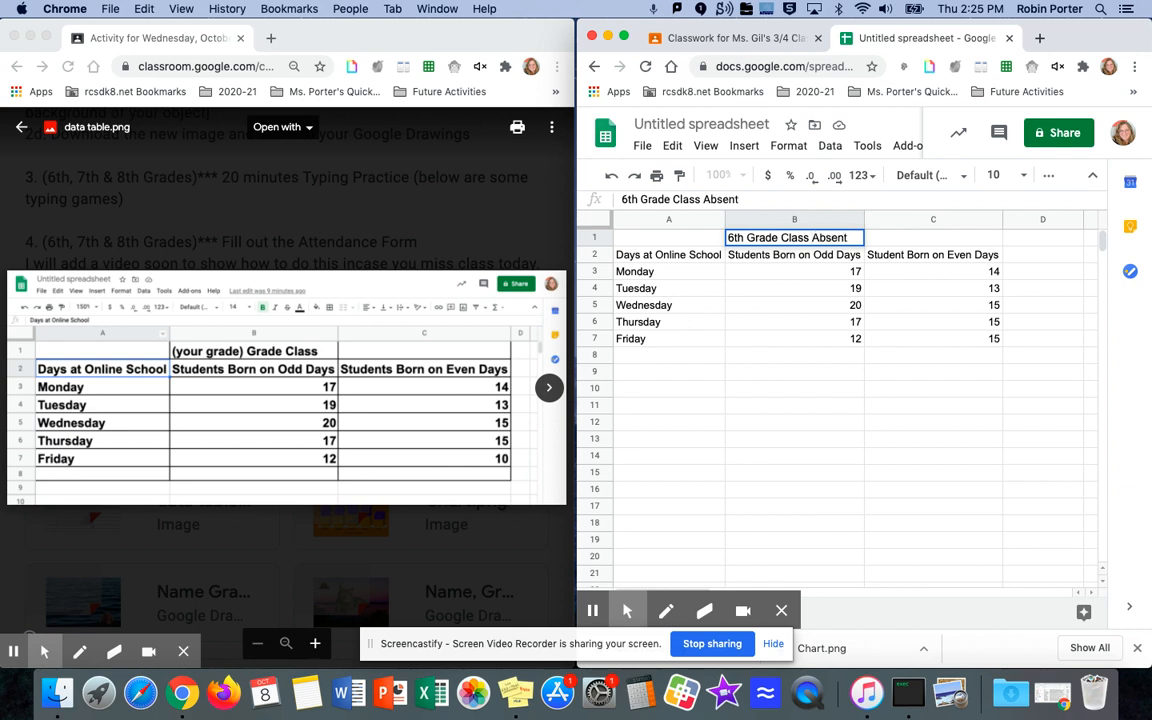
key(BackSpace)
key(BackSpace)
key(BackSpace)
key(BackSpace)
key(BackSpace)
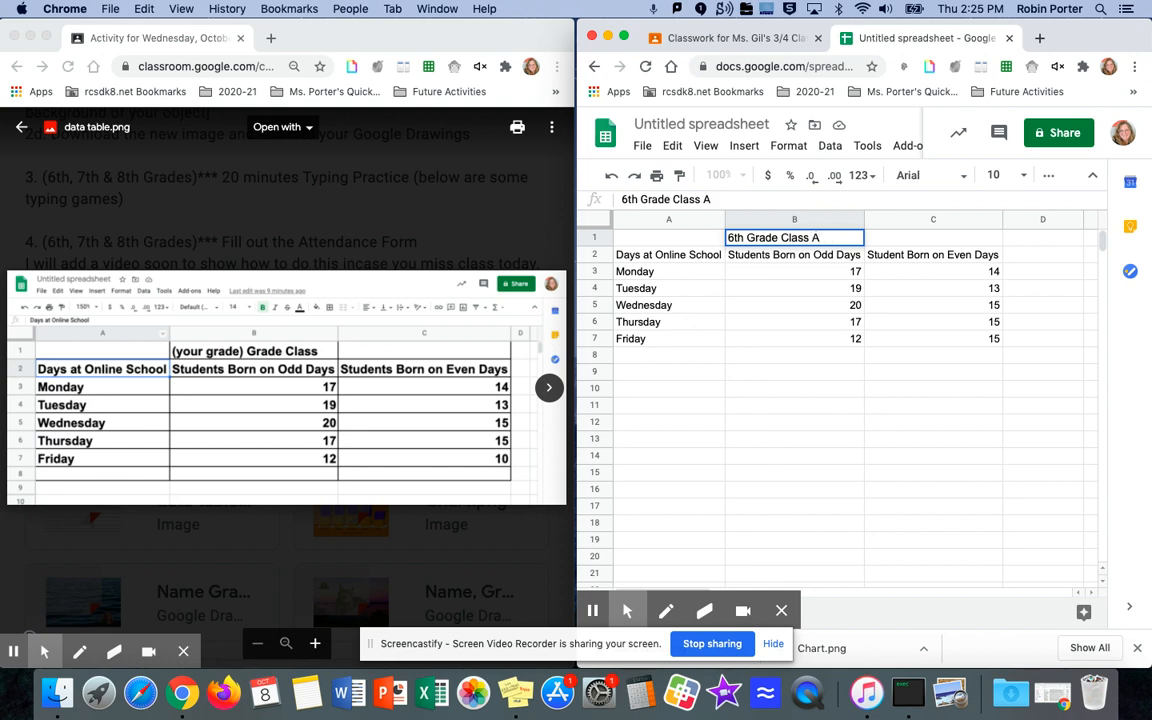
text(at Sc)
key(BackSpace)
text(Present)
click(665, 239)
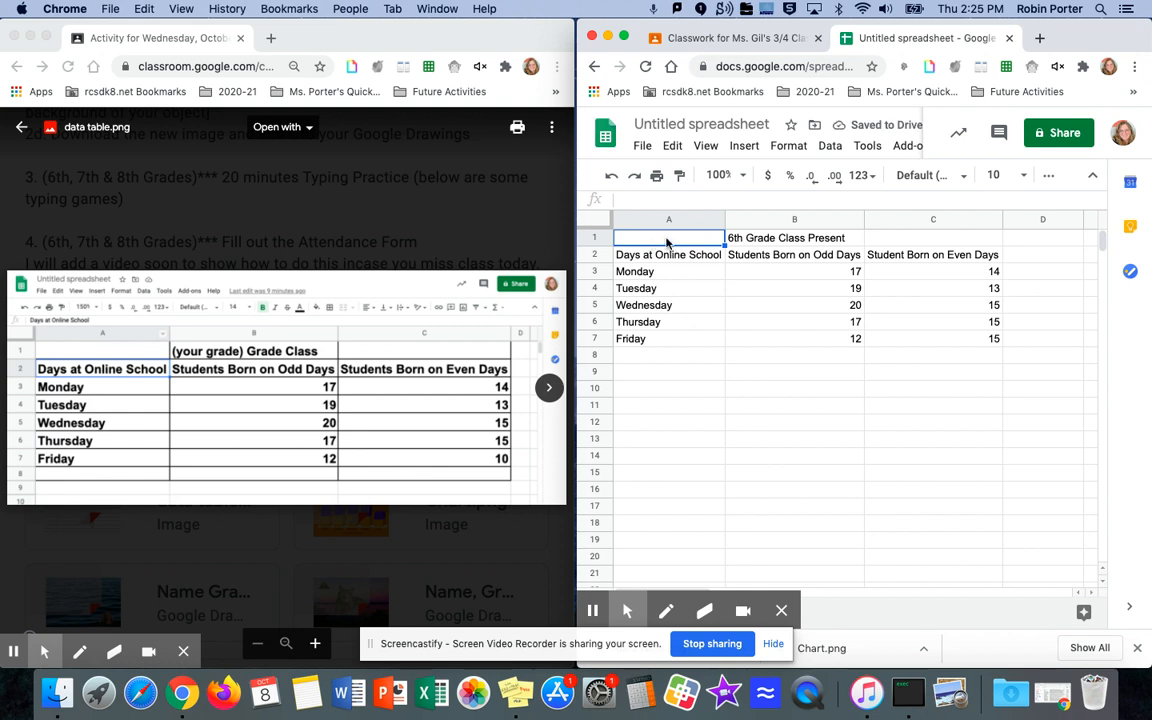
- Select the table range A1:C7, widen the spreadsheet window and apply all borders to the range
click(712, 272)
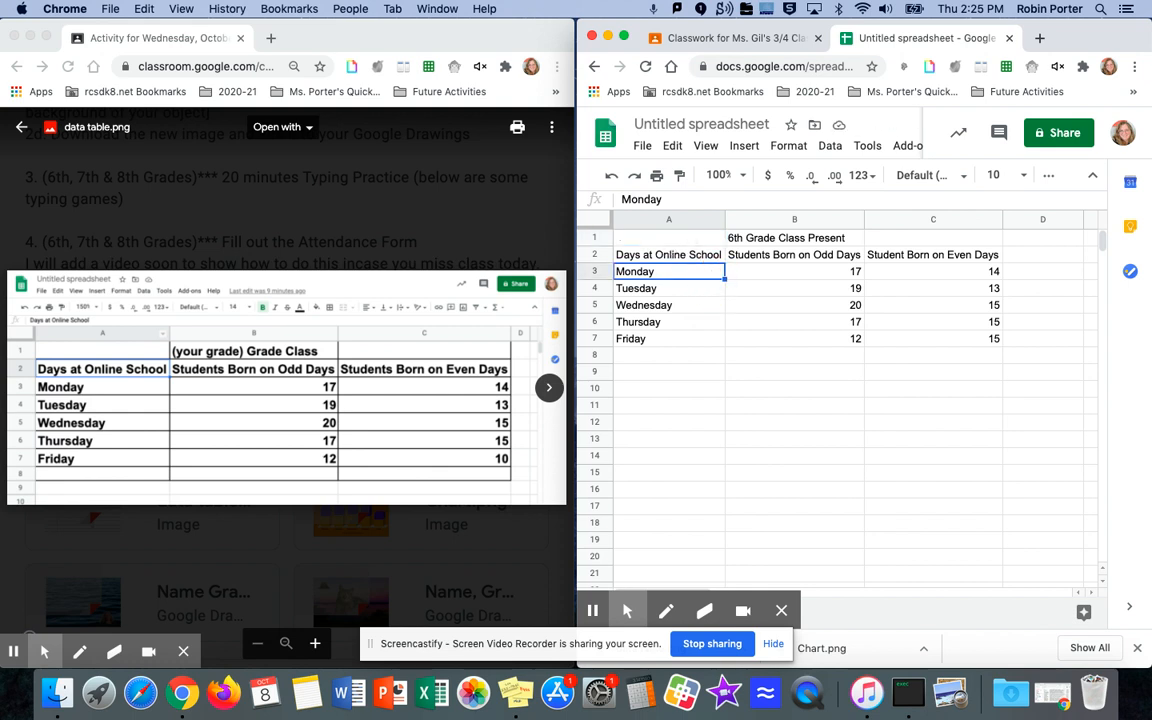
click(689, 240)
drag(689, 232, 931, 339)
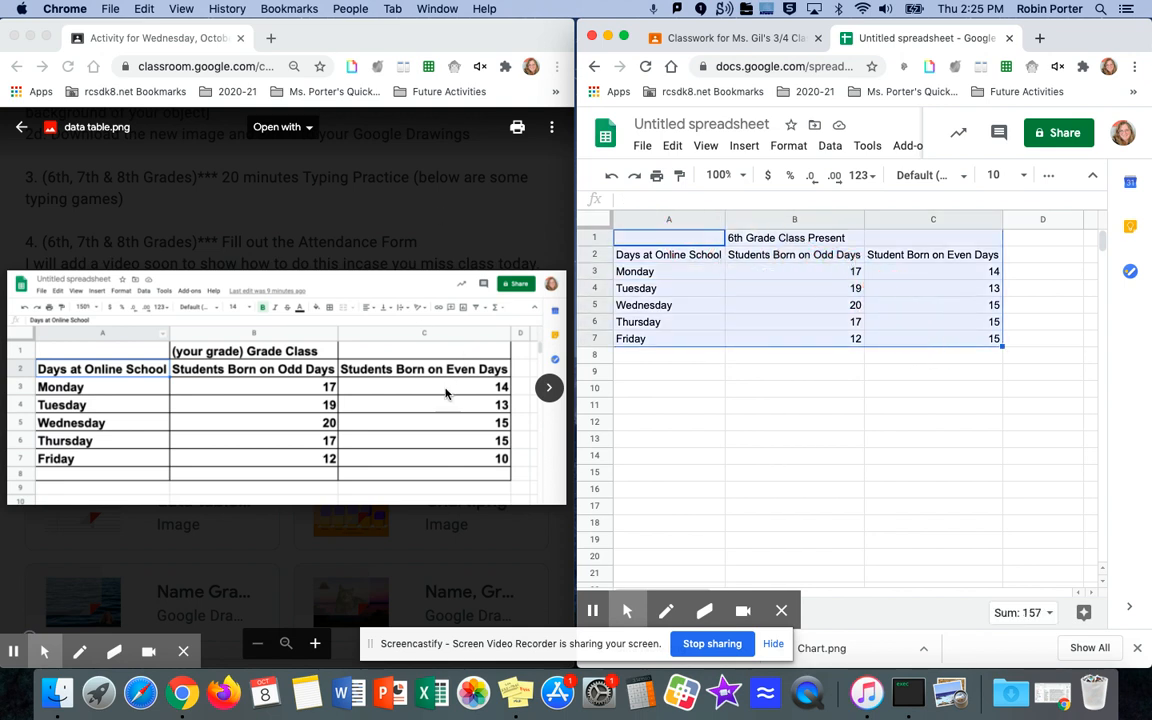
drag(576, 259, 120, 200)
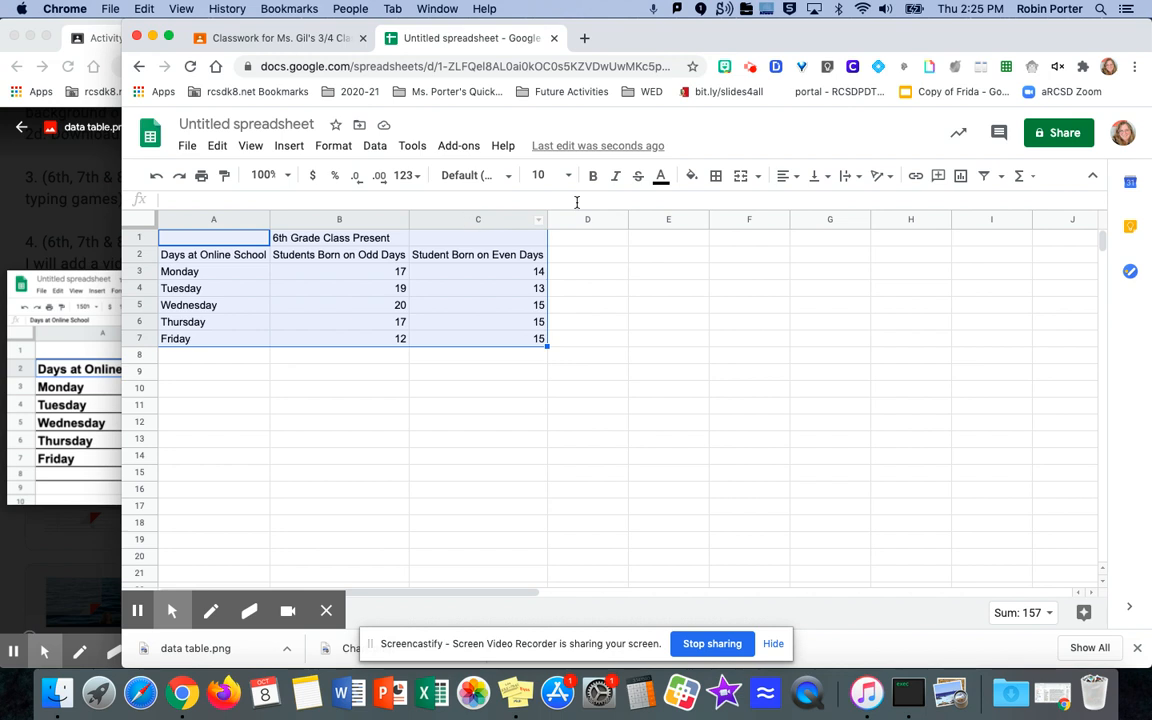
click(716, 176)
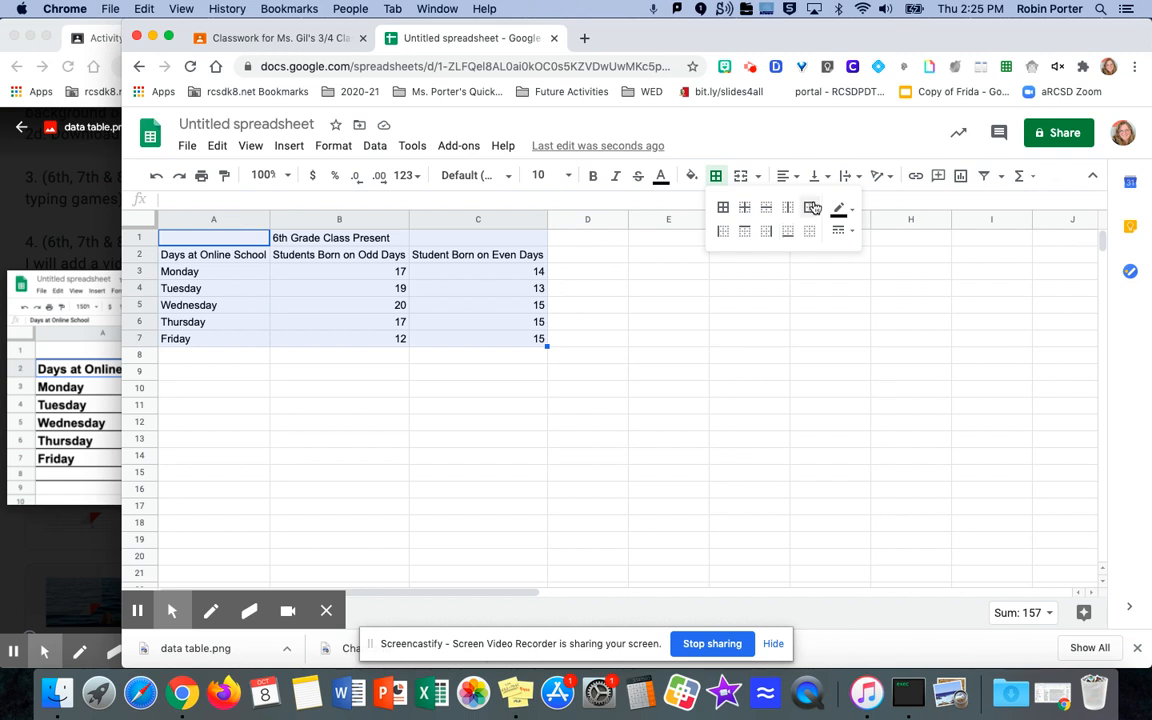
click(722, 210)
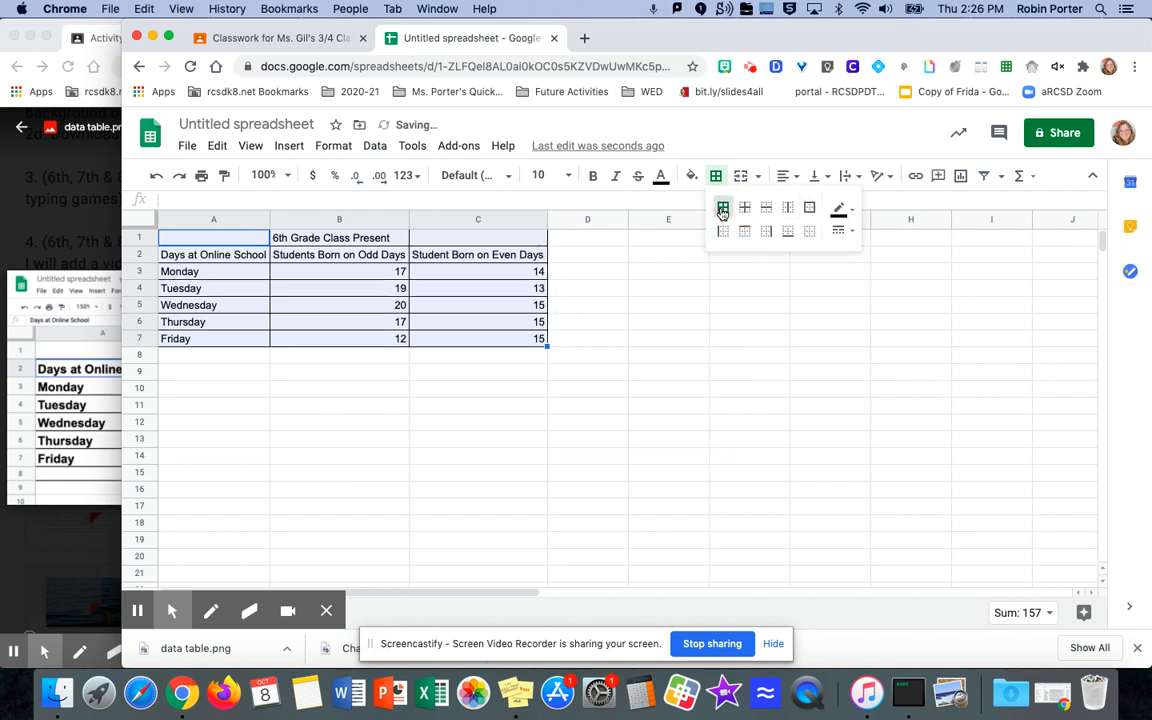
- Try the thickest solid line style on the table's borders
click(838, 211)
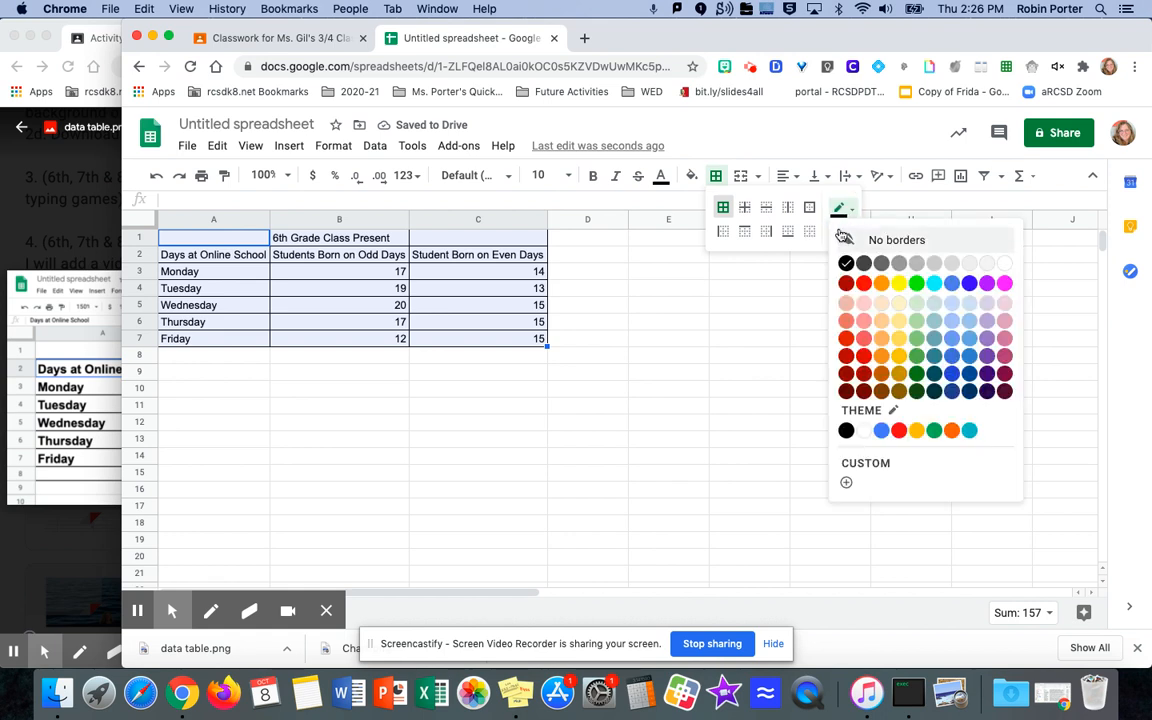
click(838, 211)
click(838, 231)
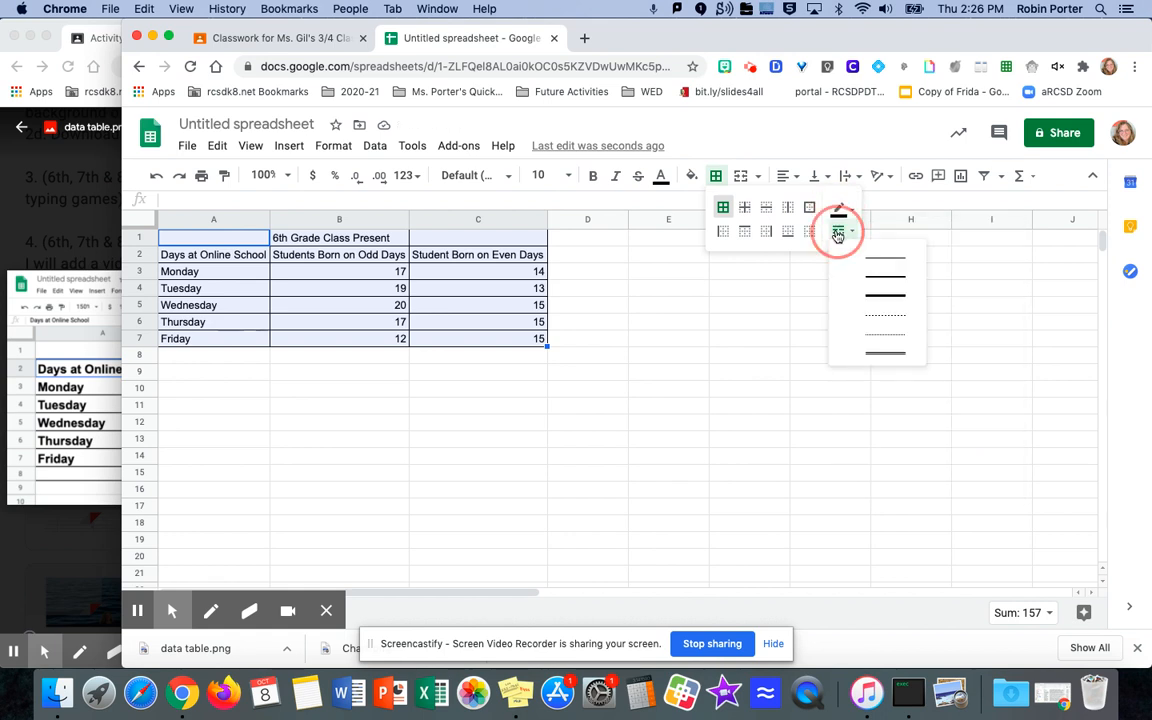
click(871, 300)
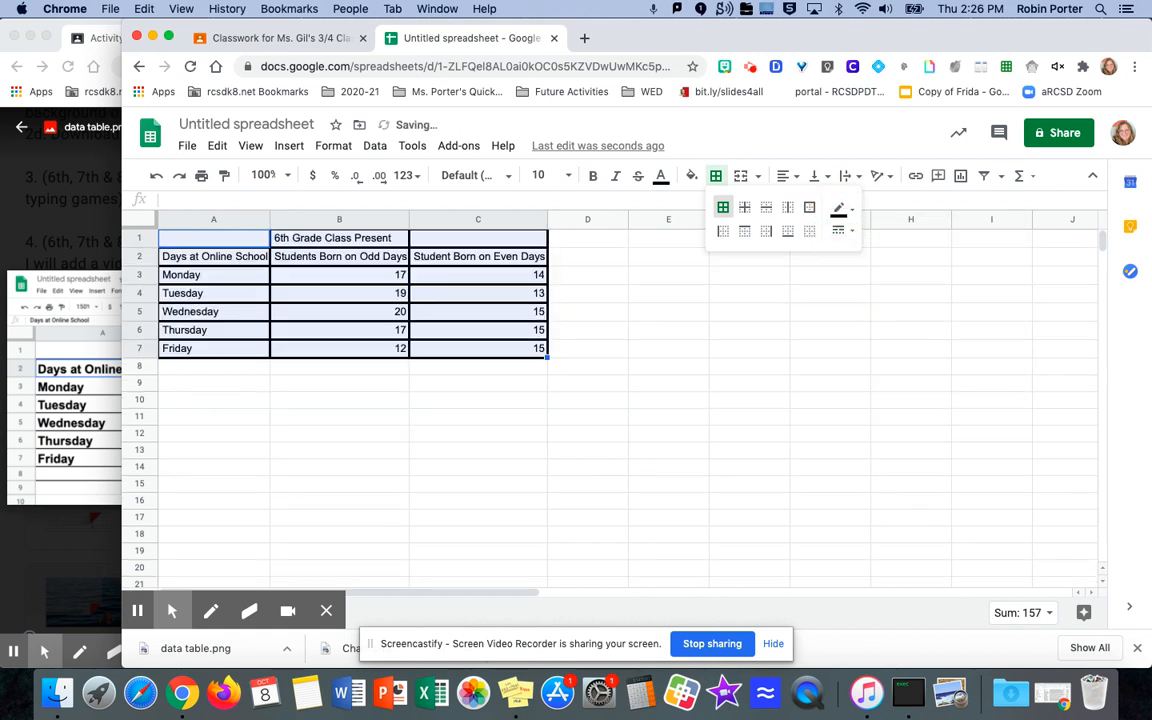
- Set the table's borders to the medium-thickness solid line and deselect the table
click(838, 231)
click(872, 277)
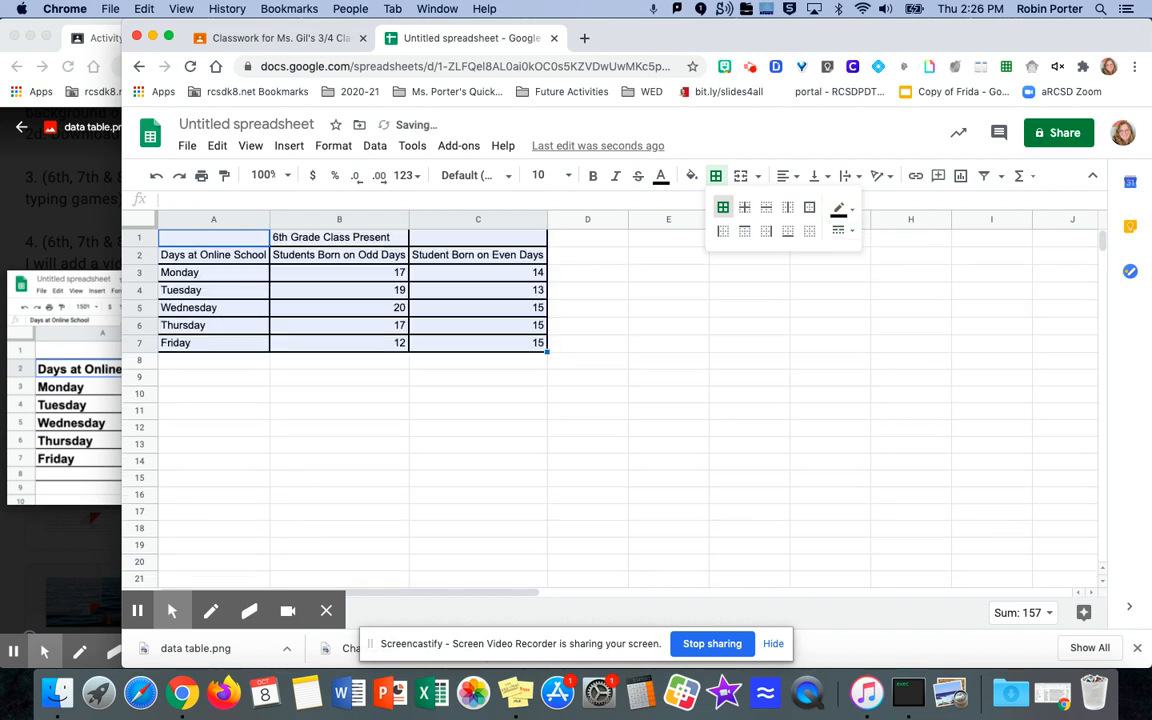
click(190, 410)
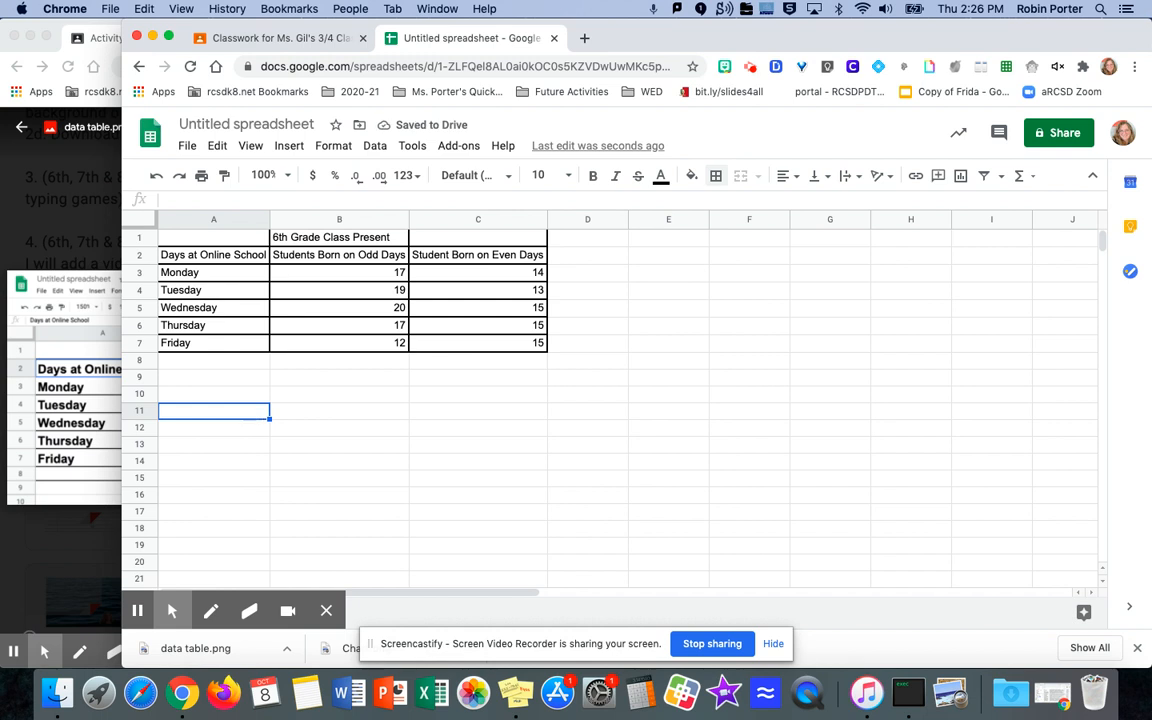
- Insert a chart based on the whole data table, range A1:C7
drag(240, 237, 460, 333)
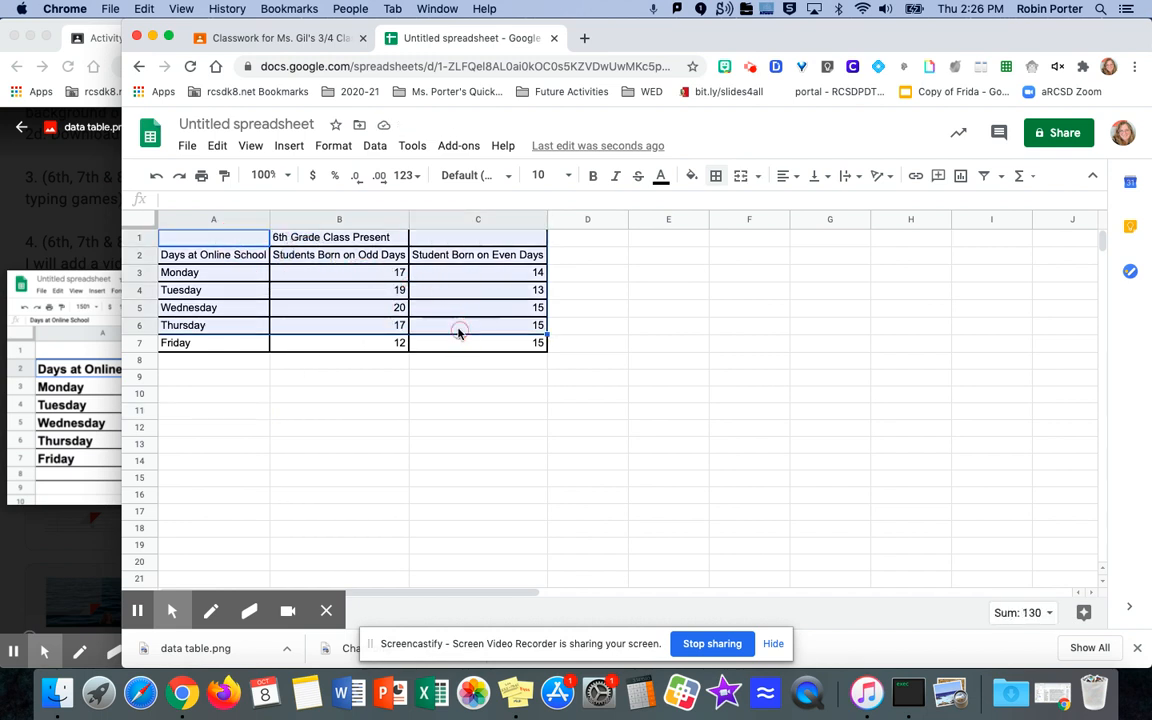
click(478, 395)
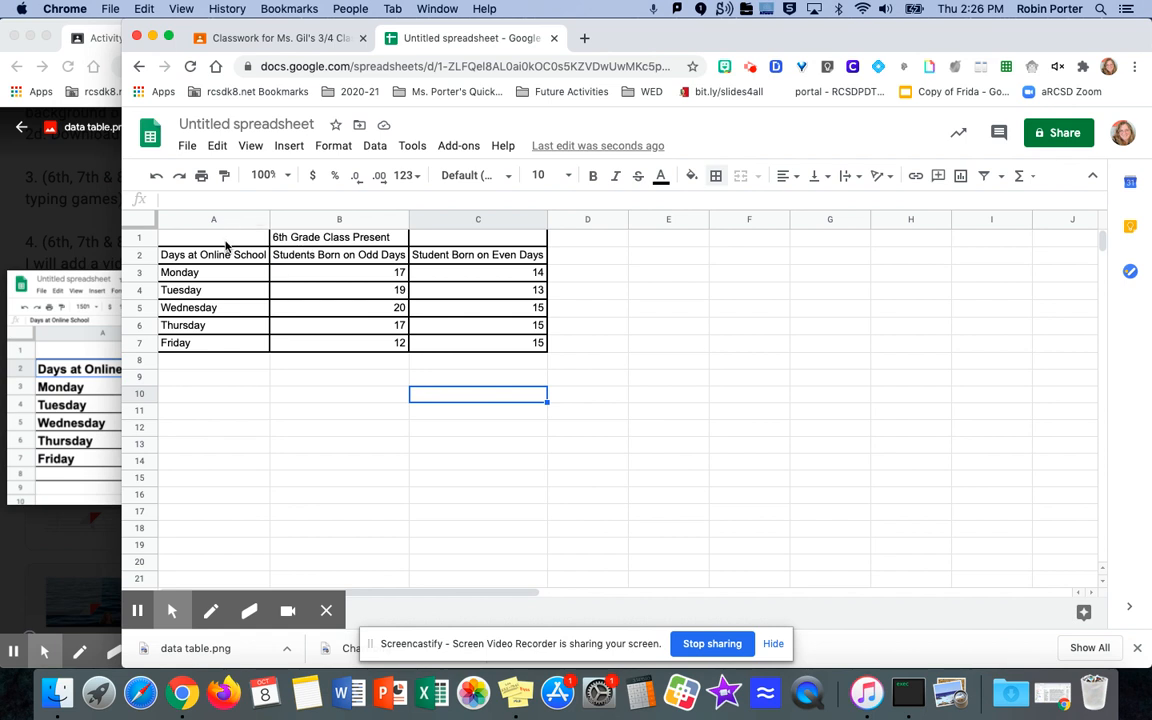
click(237, 242)
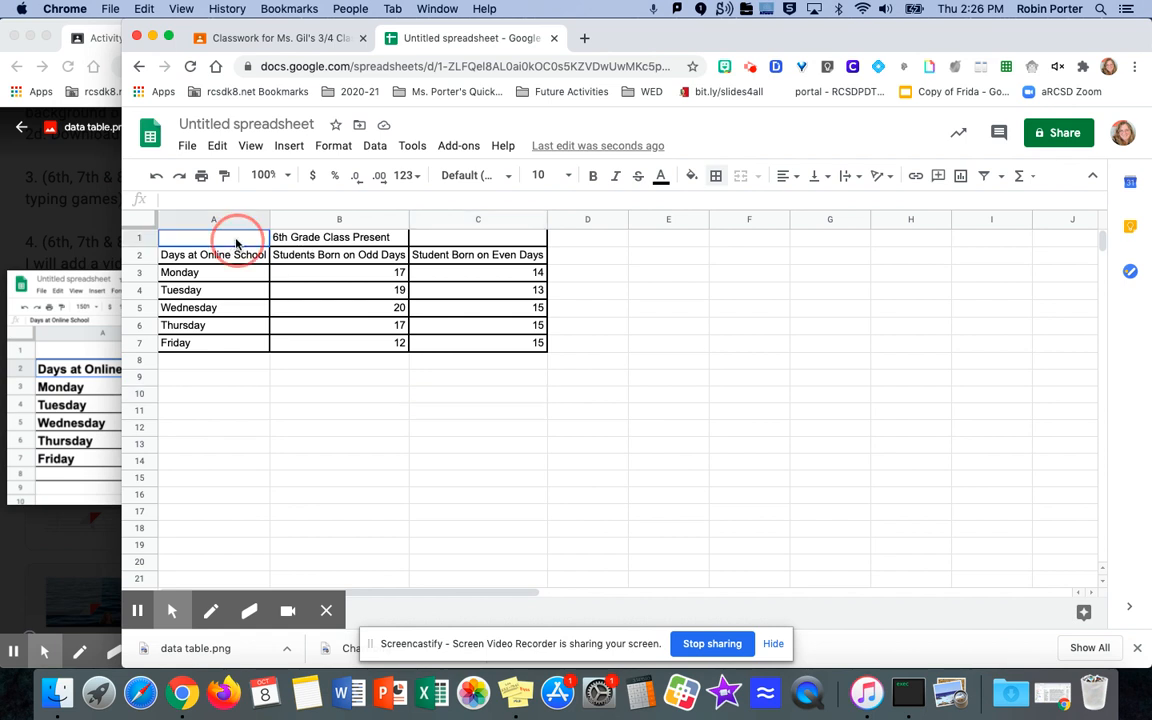
drag(237, 242, 496, 347)
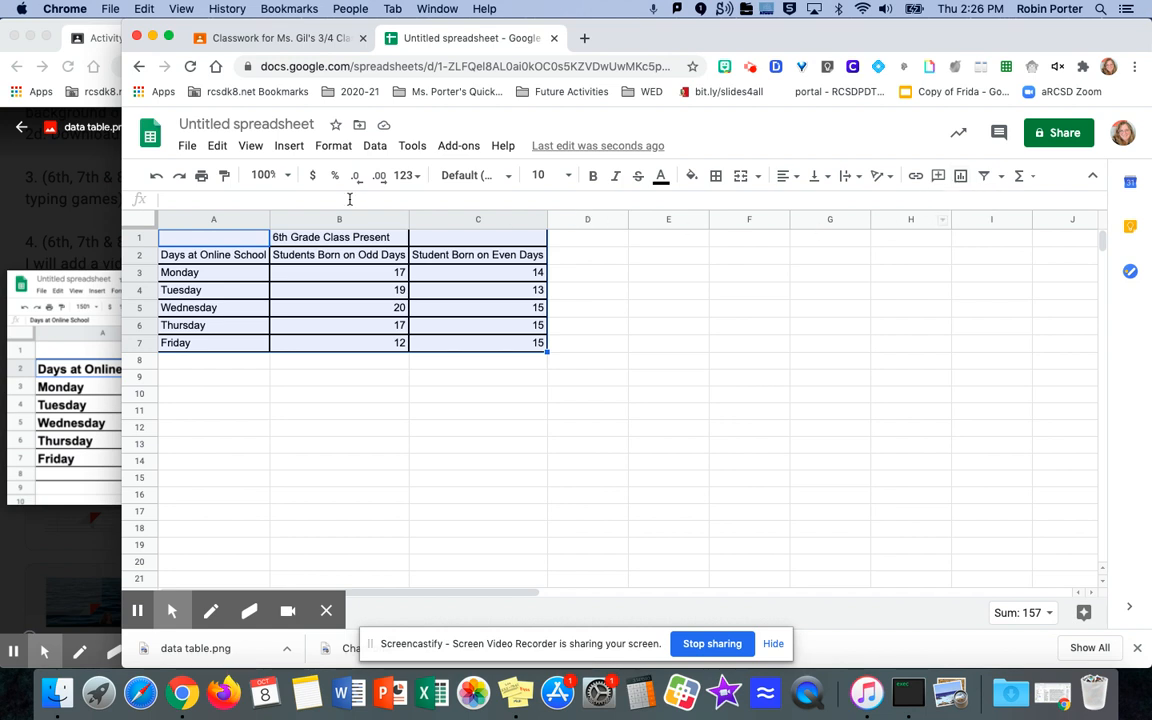
click(287, 147)
click(314, 369)
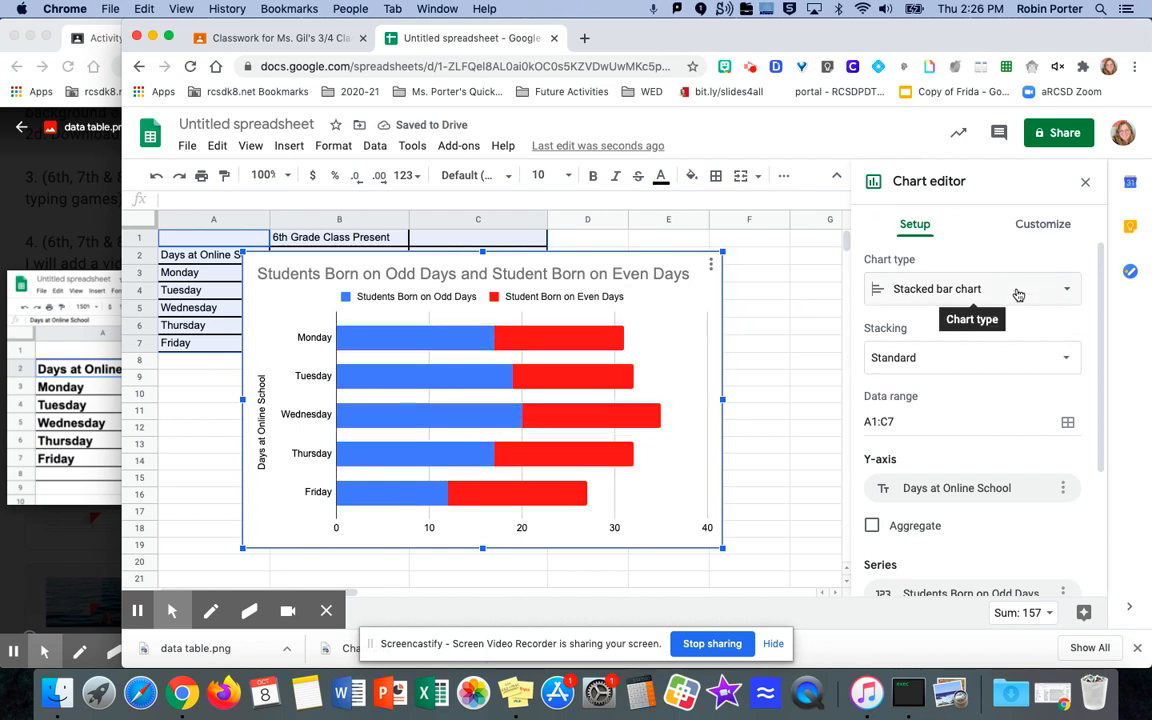
- Try the suggested stacked column chart type and switch the chart to Stacked area chart
click(984, 290)
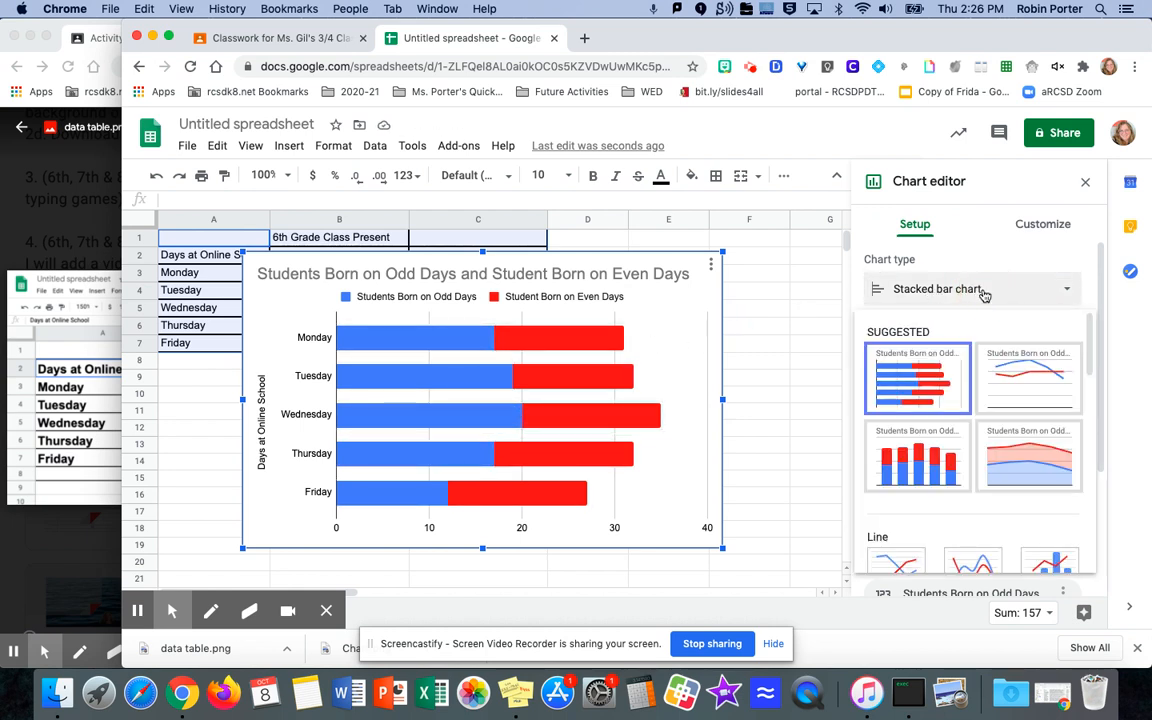
click(917, 455)
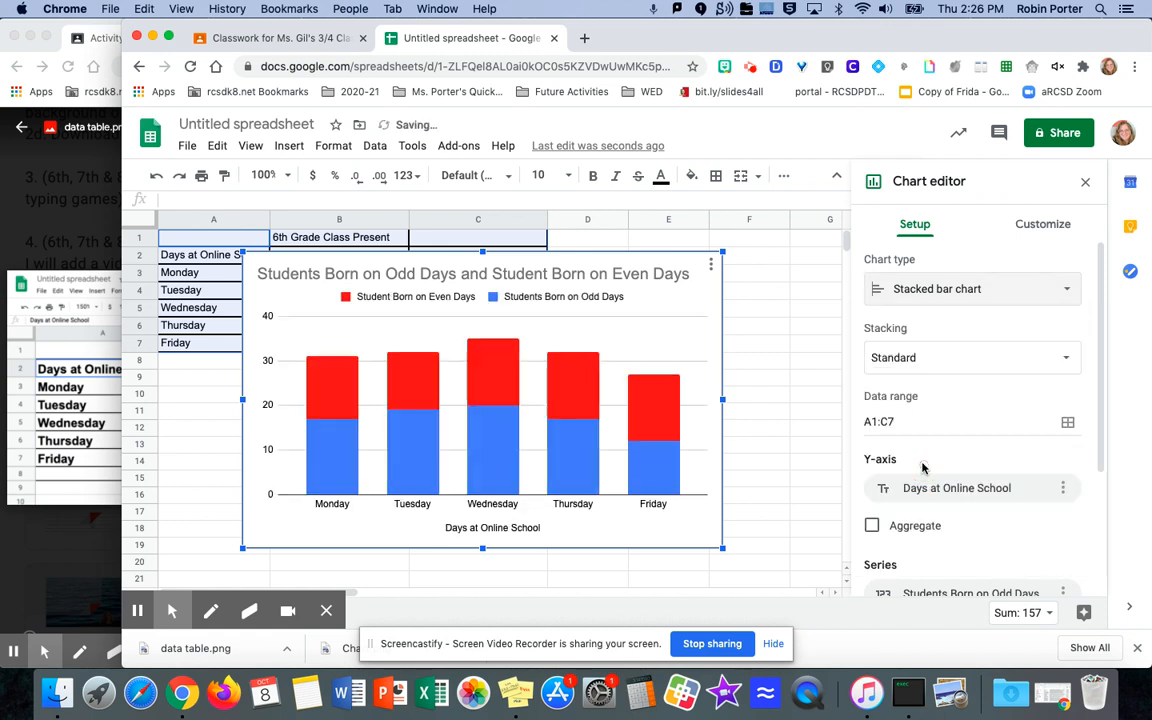
click(1016, 289)
click(1021, 455)
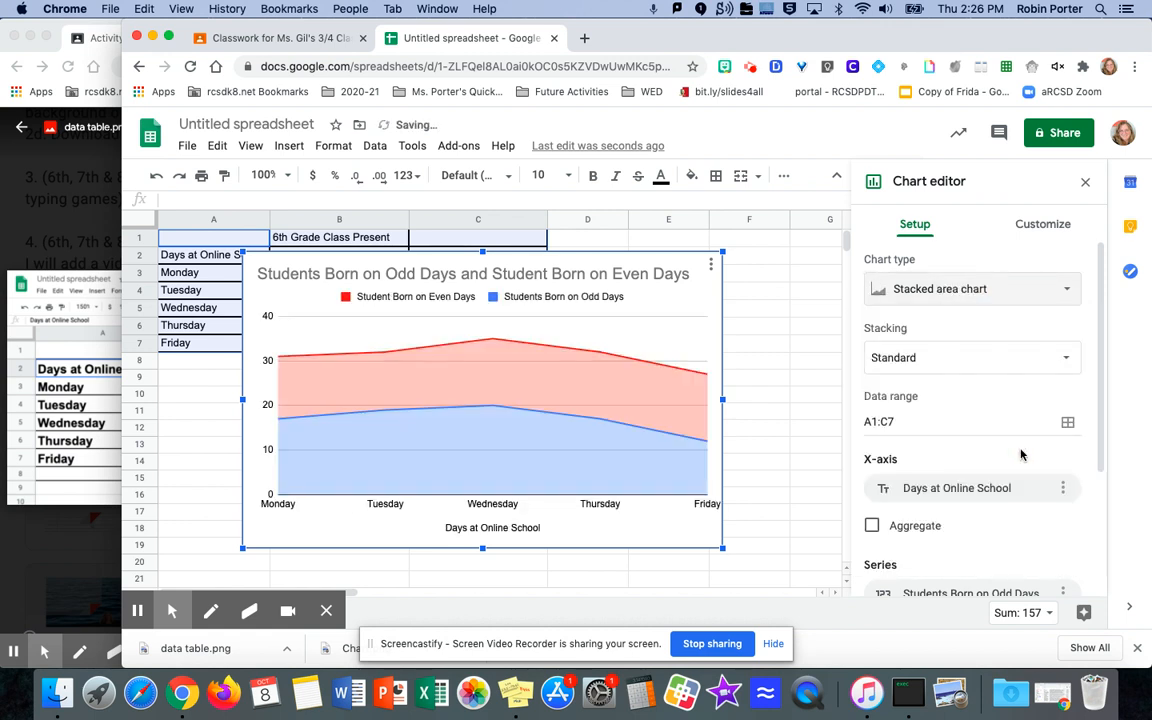
- Browse the available chart types and change the chart to a Stacked column chart
scroll(1018, 476, down, 5)
scroll(1030, 420, up, 5)
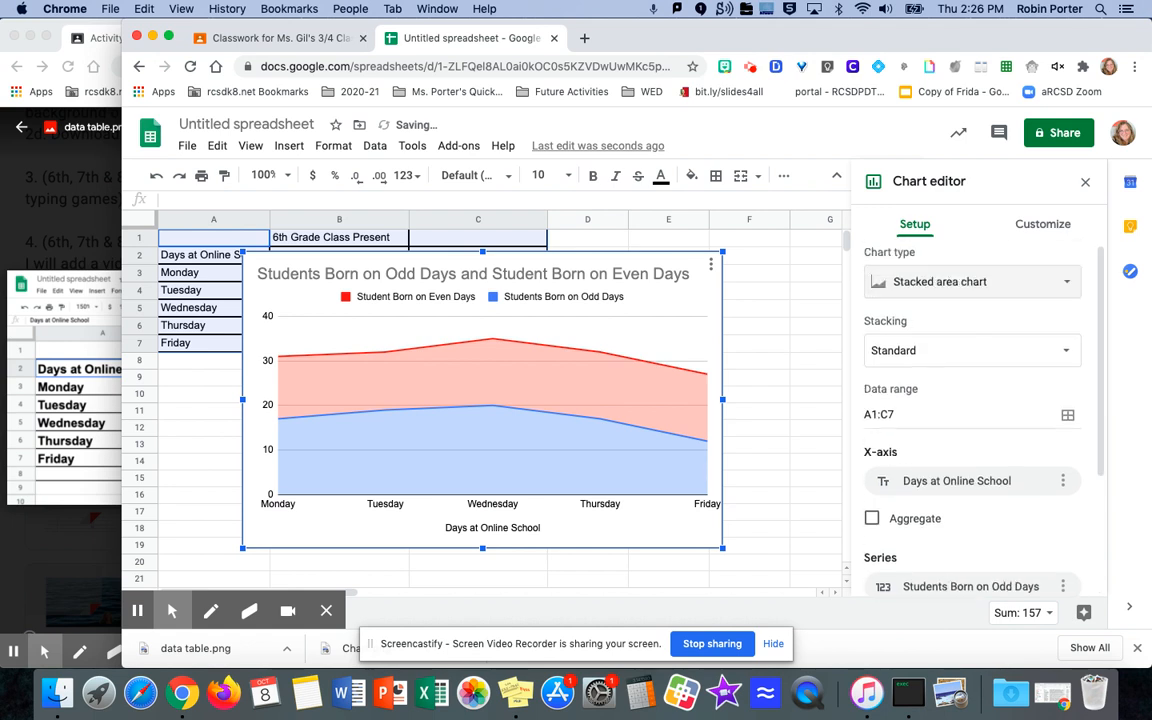
click(1036, 289)
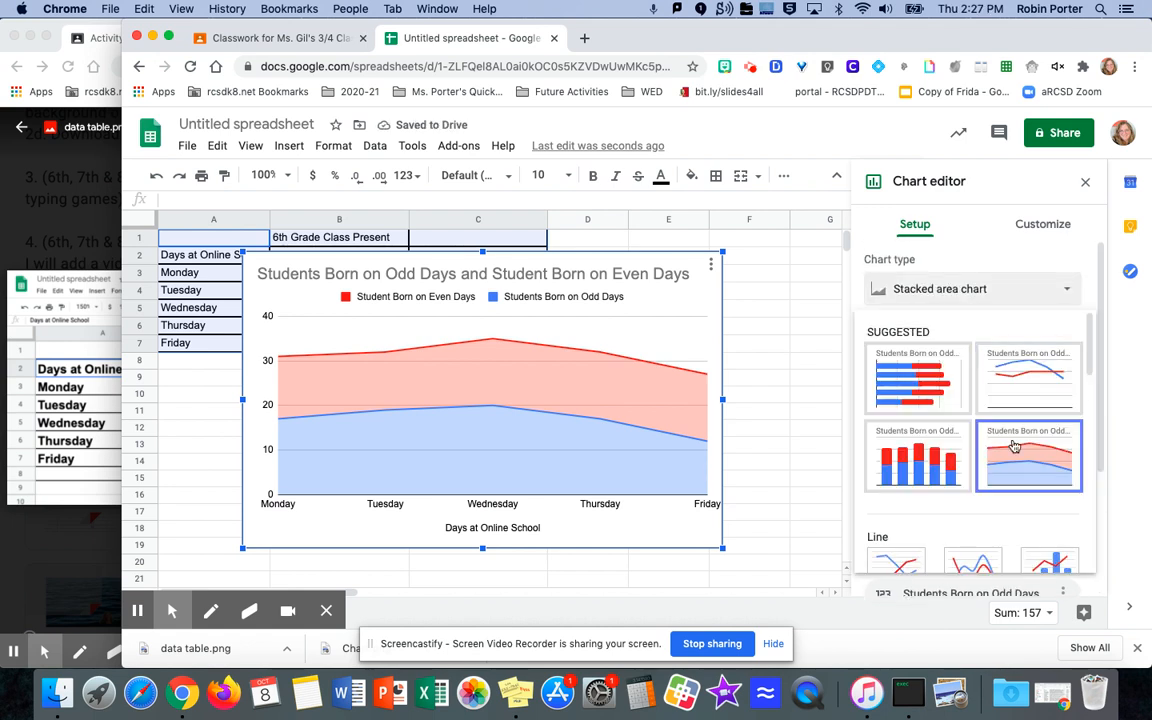
scroll(1014, 446, down, 3)
scroll(1014, 446, down, 2)
click(1012, 290)
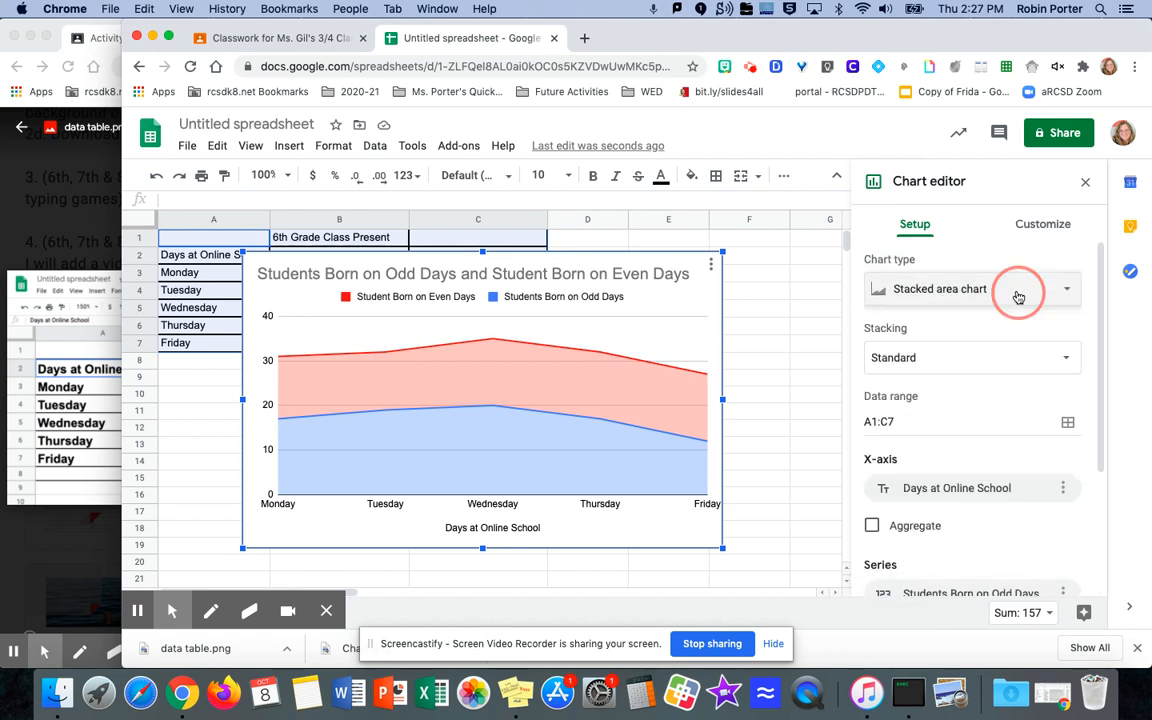
click(1009, 289)
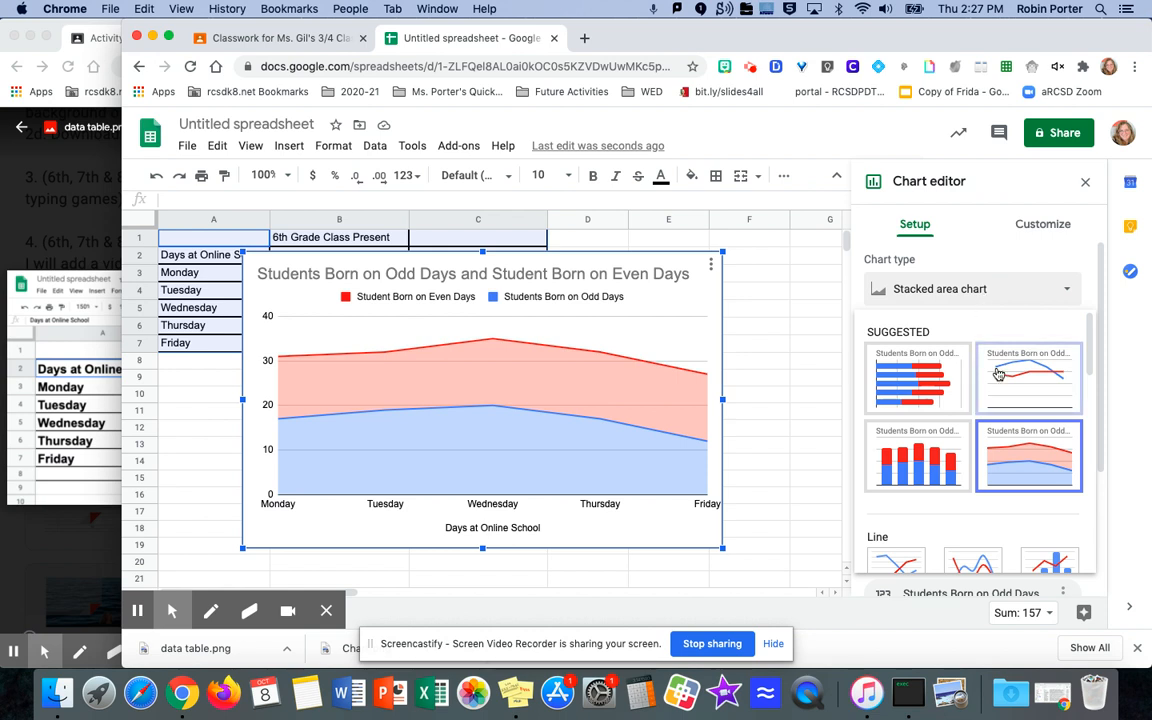
scroll(1028, 420, down, 5)
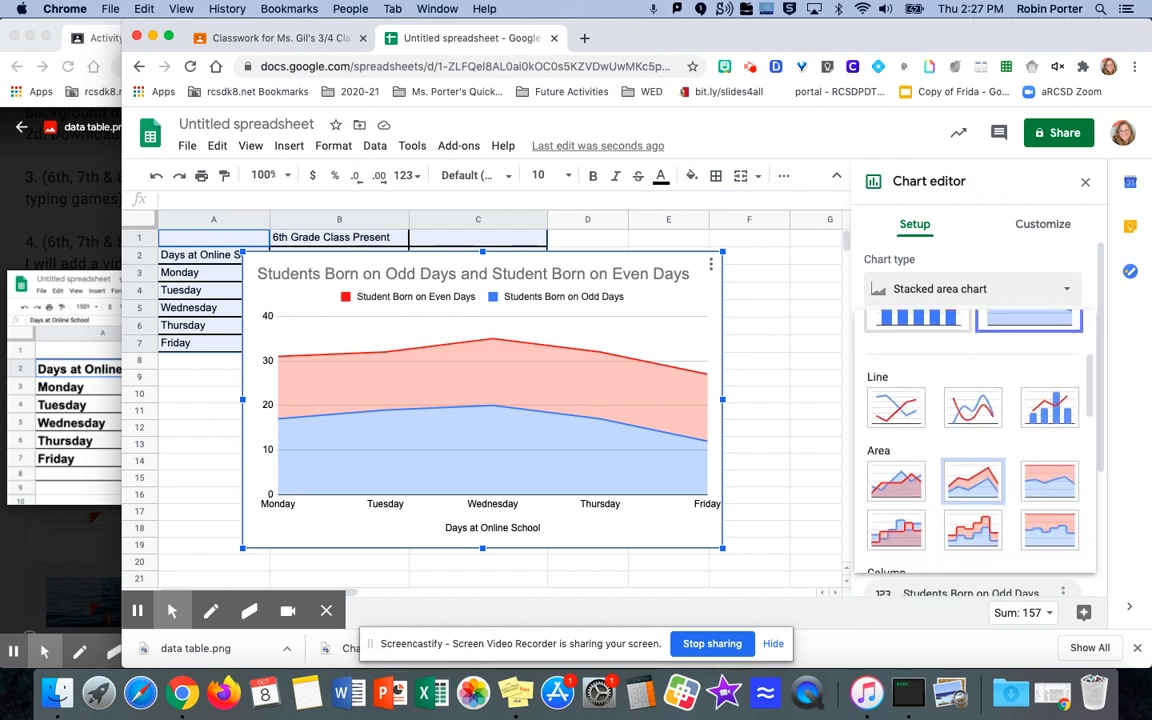
scroll(972, 430, down, 5)
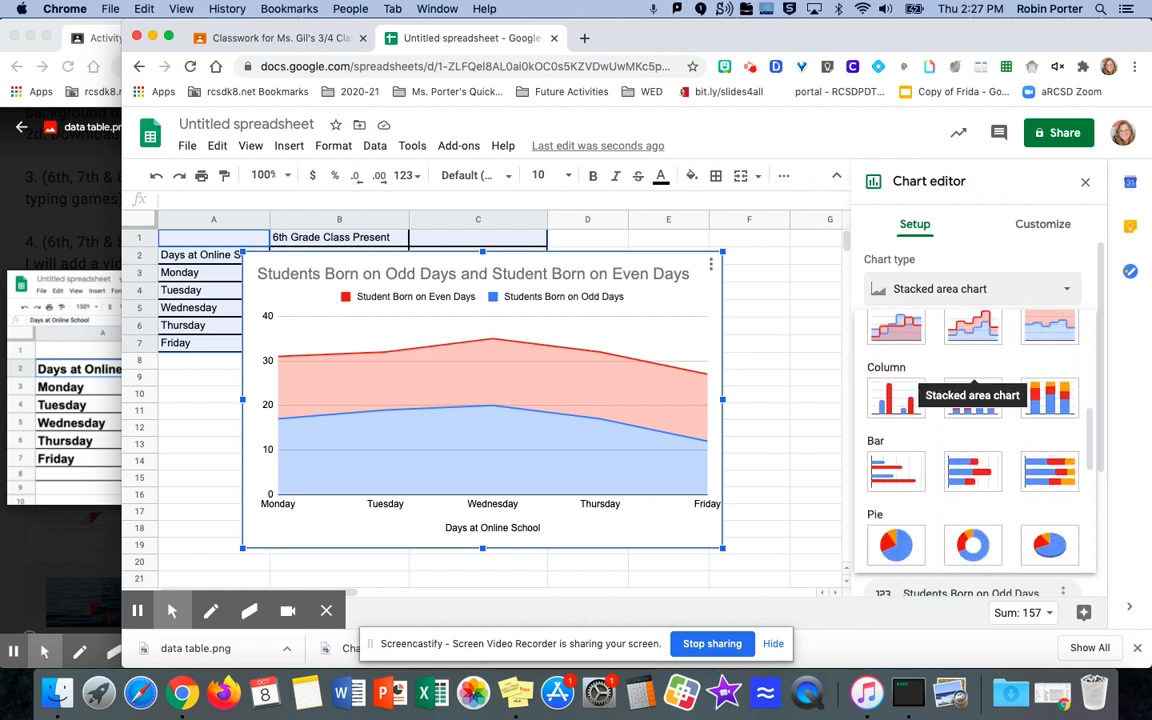
scroll(972, 440, down, 5)
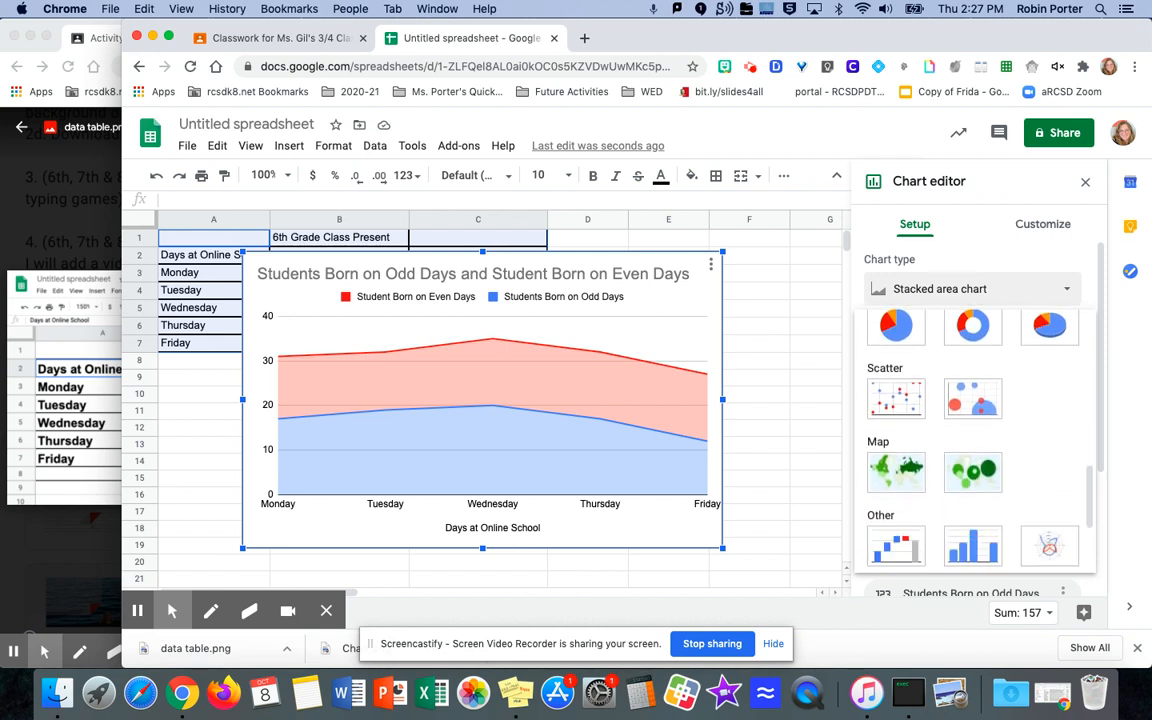
scroll(972, 365, down, 5)
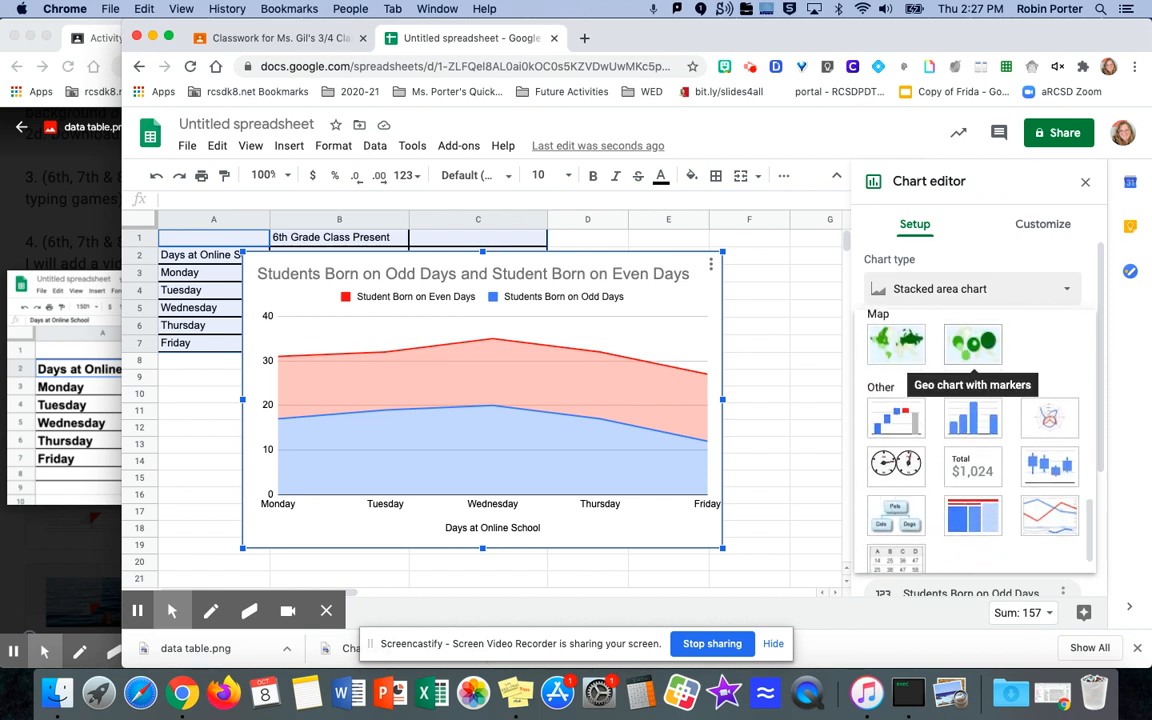
scroll(972, 440, up, 5)
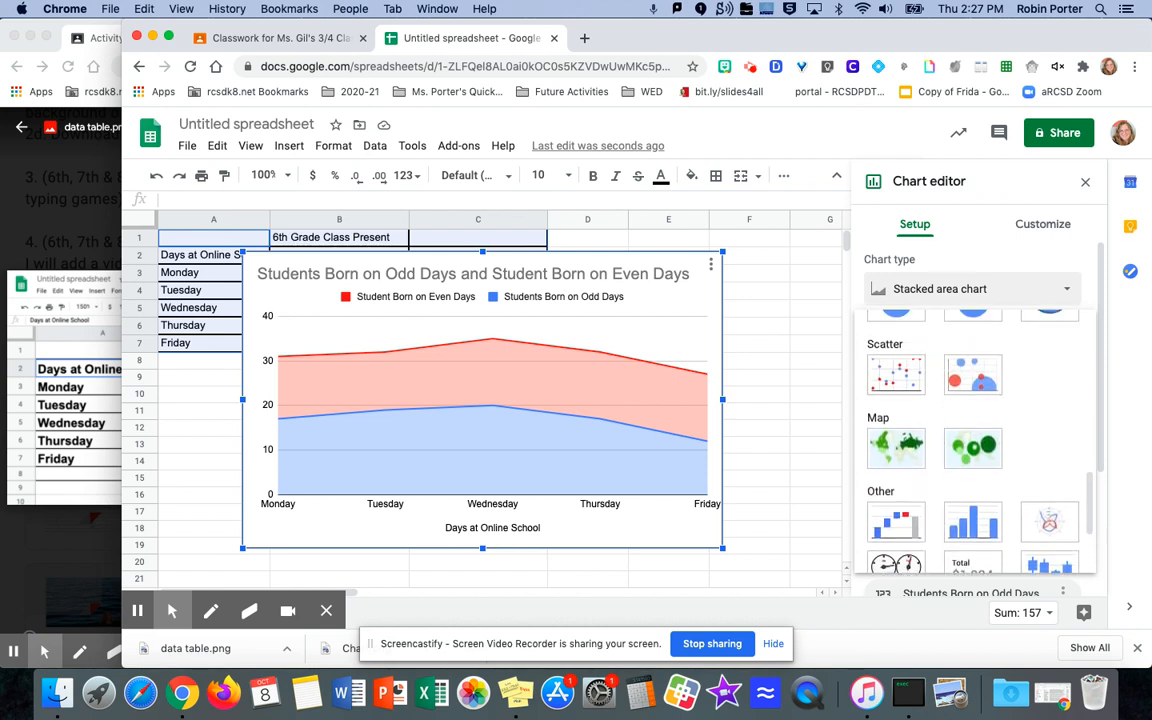
scroll(980, 415, up, 4)
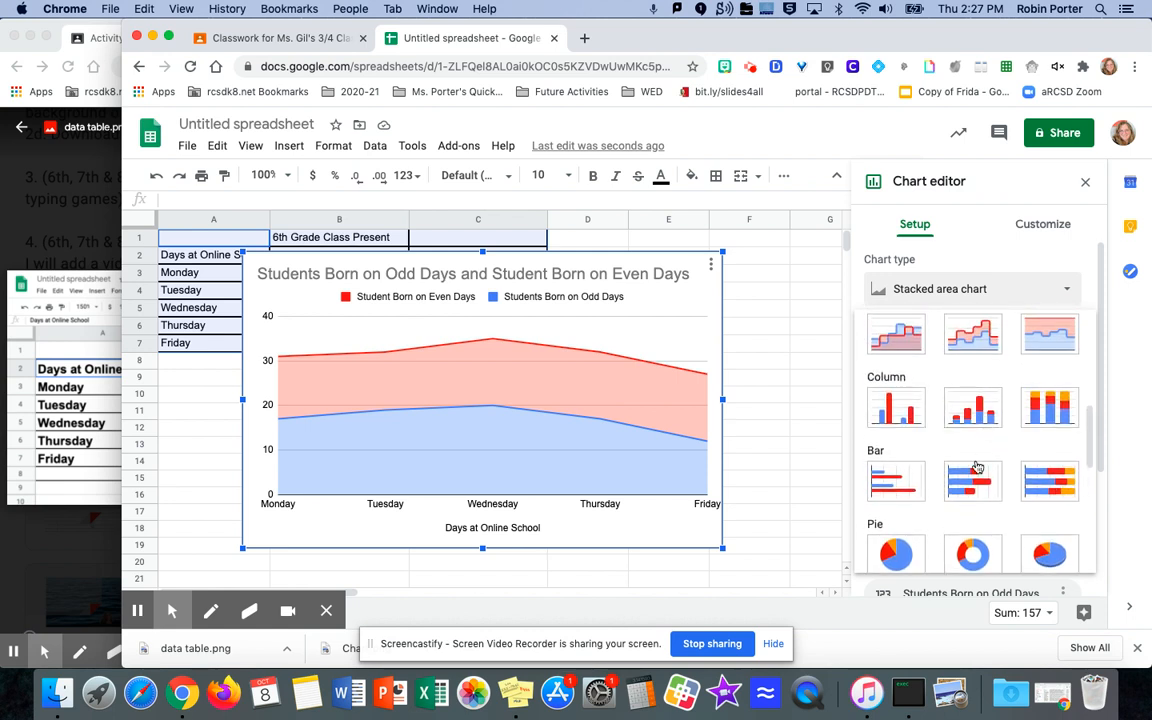
click(975, 408)
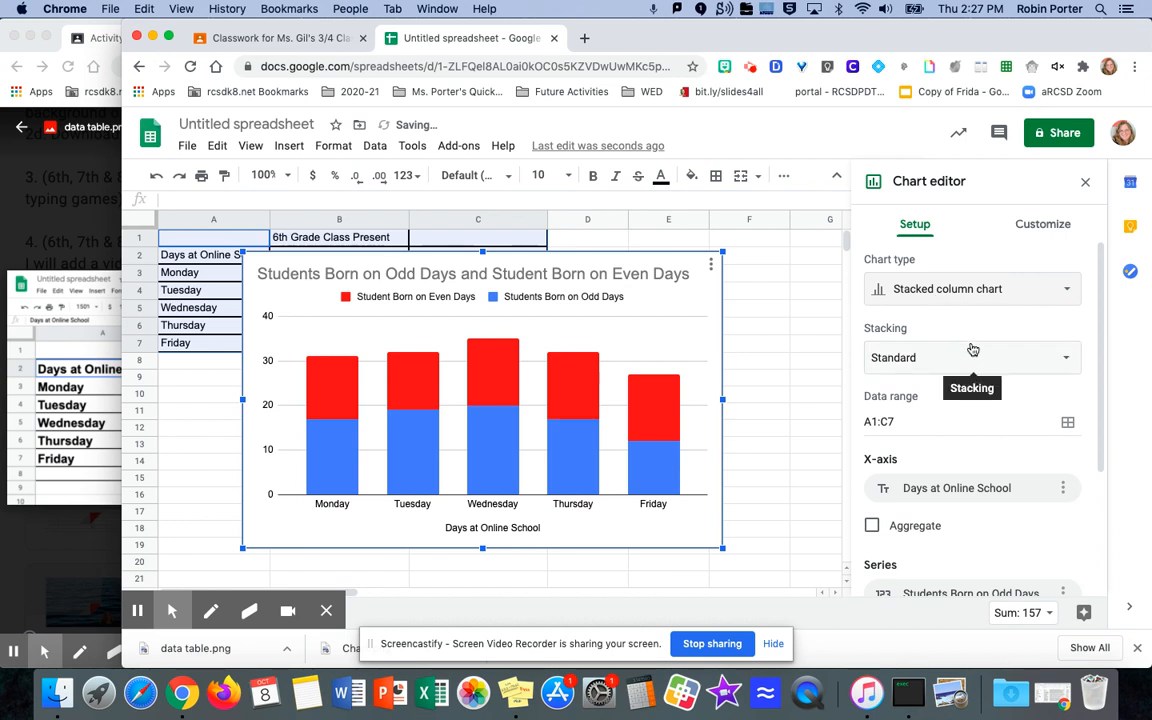
- Set the chart's background color to orange in the chart style options
click(1043, 230)
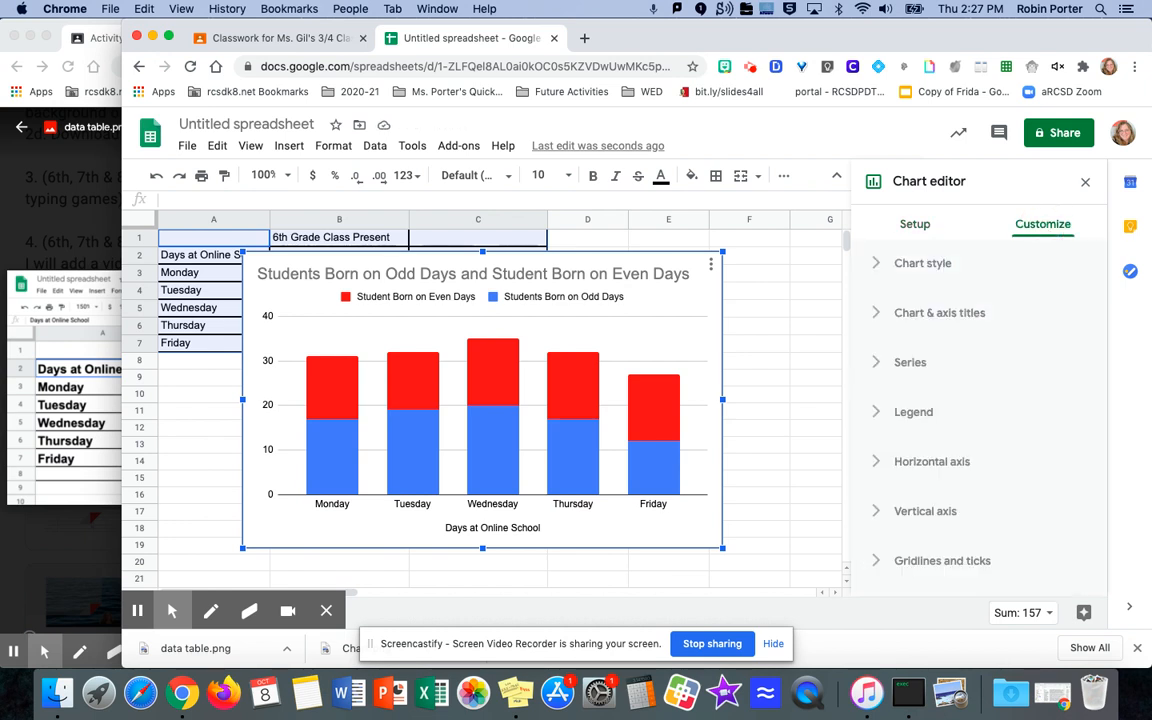
click(940, 264)
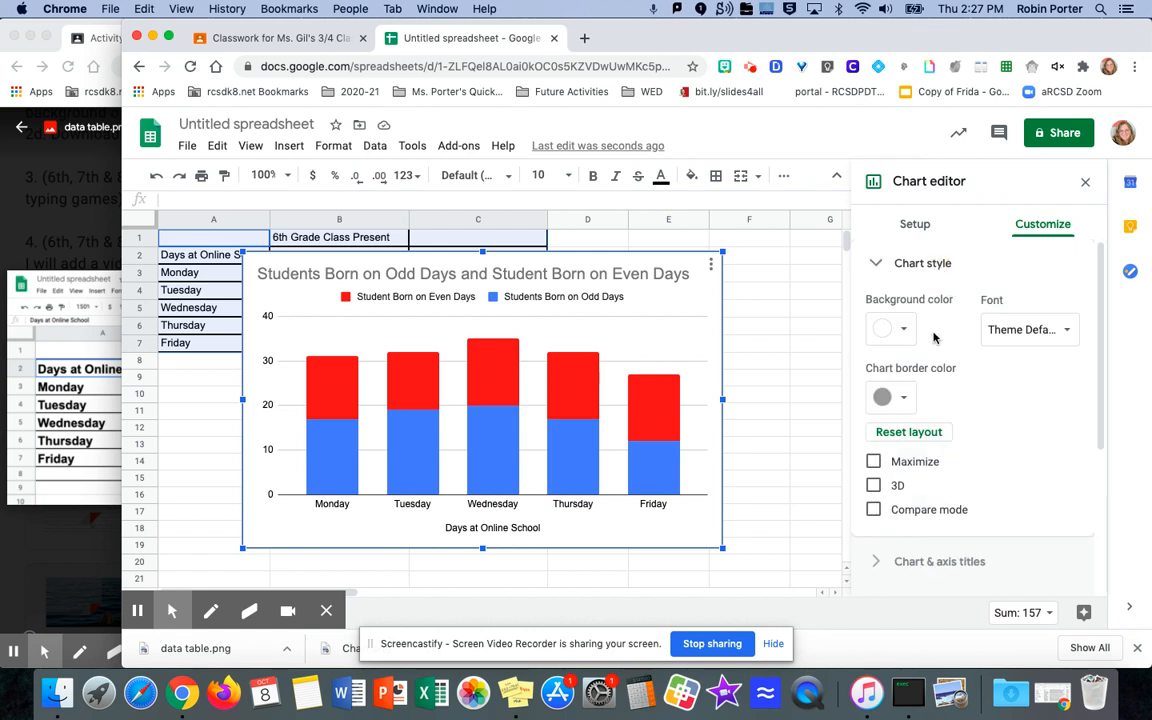
click(903, 330)
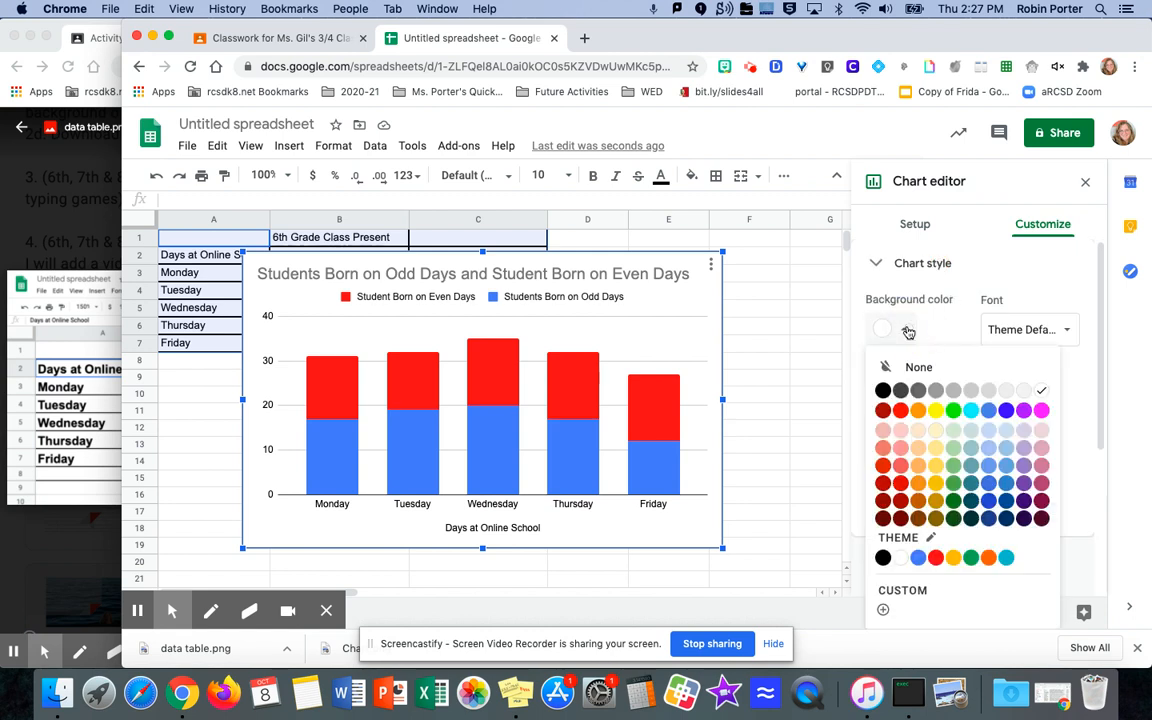
click(918, 410)
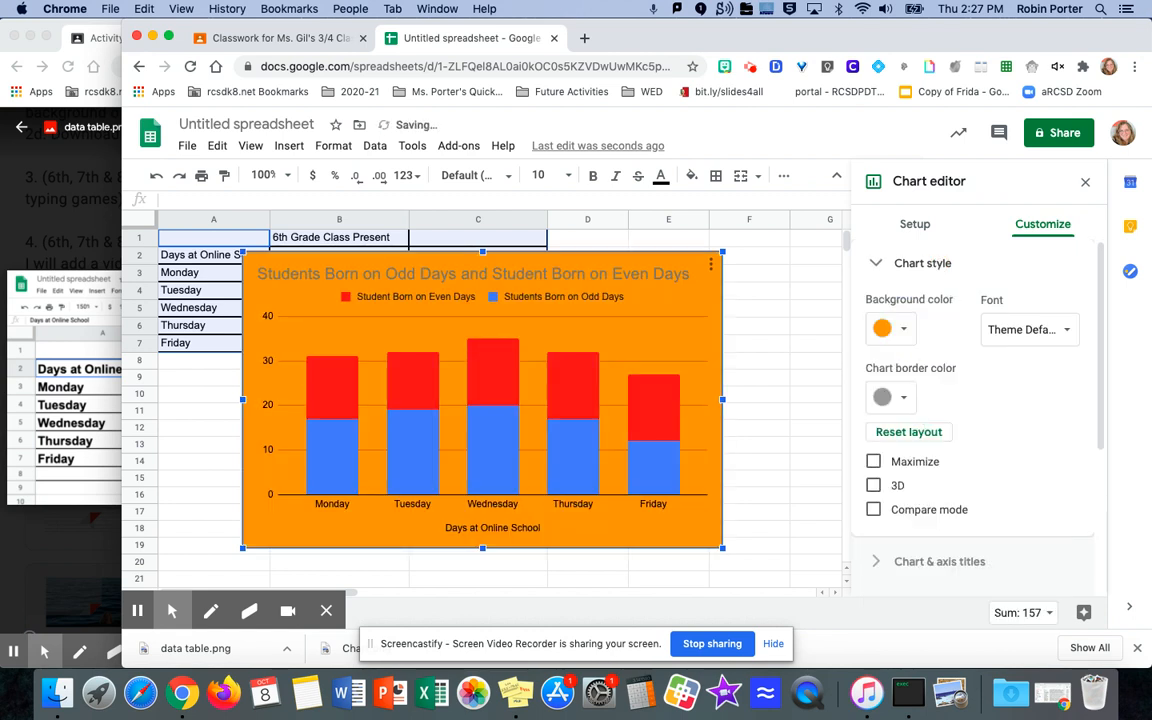
- Set the chart border color to purple and make the columns 3D
click(885, 397)
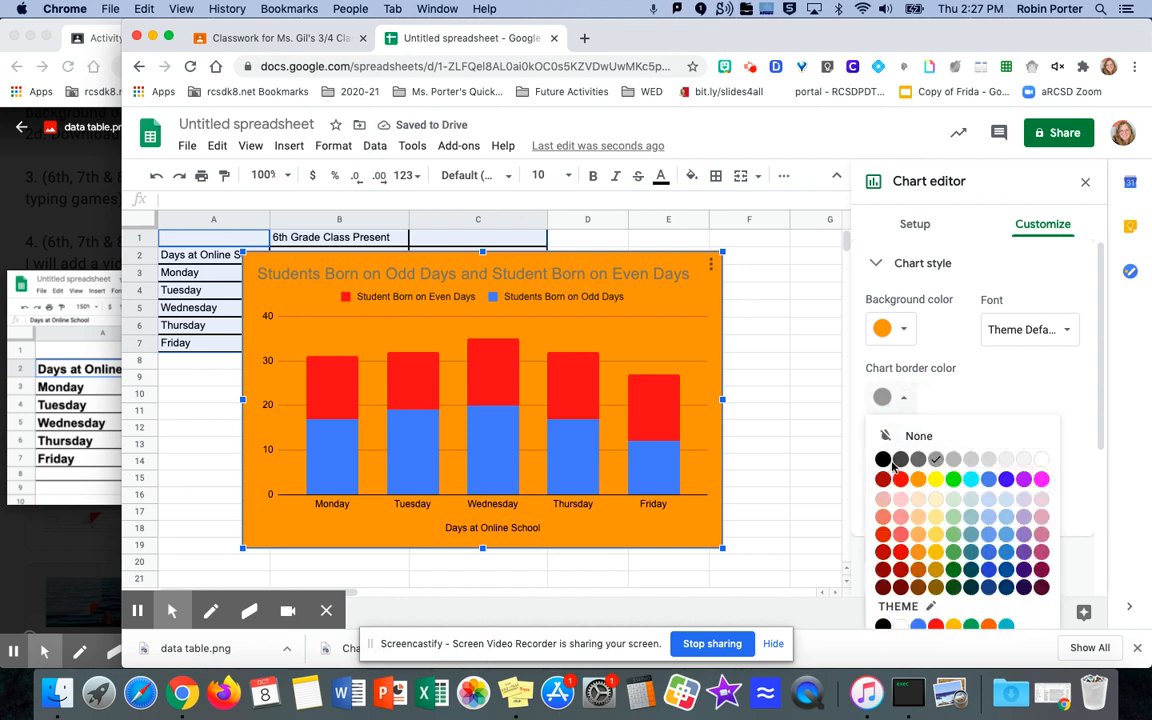
click(1023, 479)
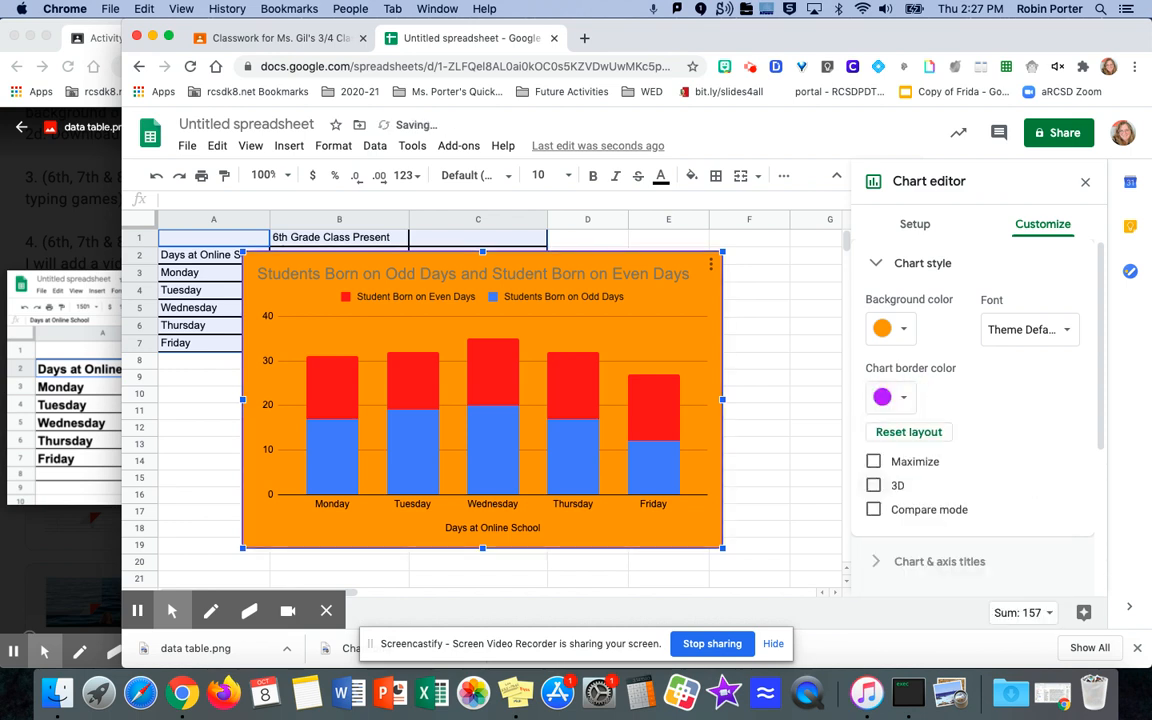
click(874, 486)
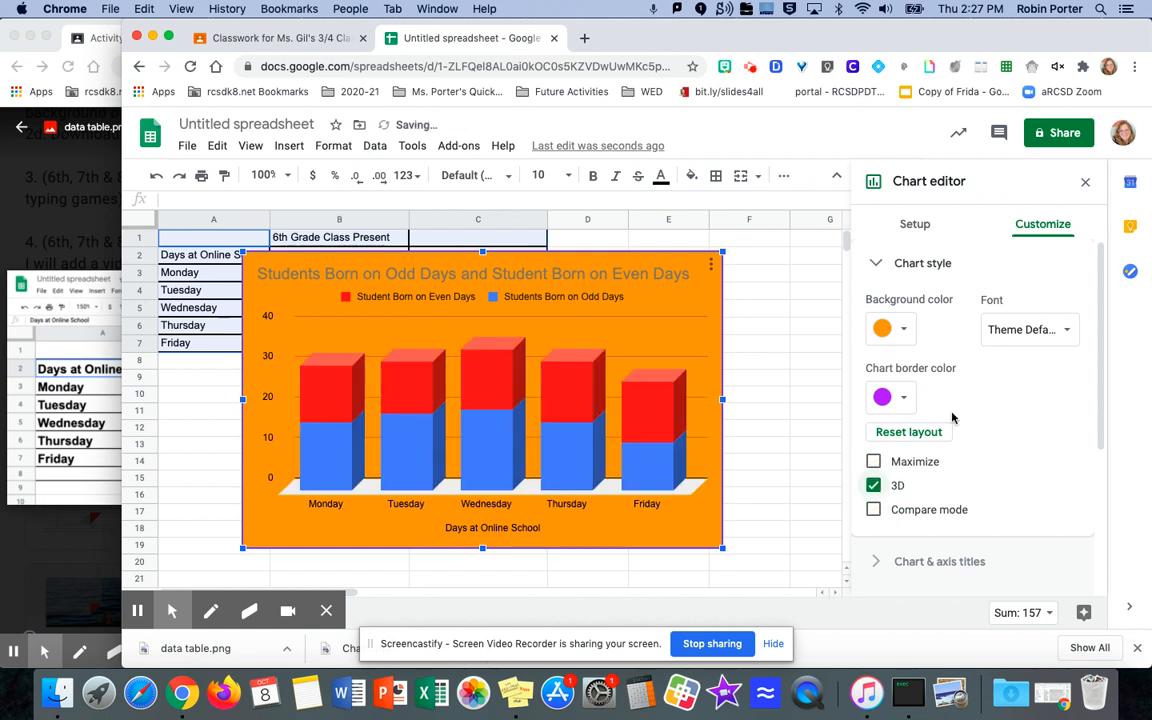
- Look through the chart's customization options for titles, series, legend, horizontal axis and vertical axis
scroll(844, 390, down, 3)
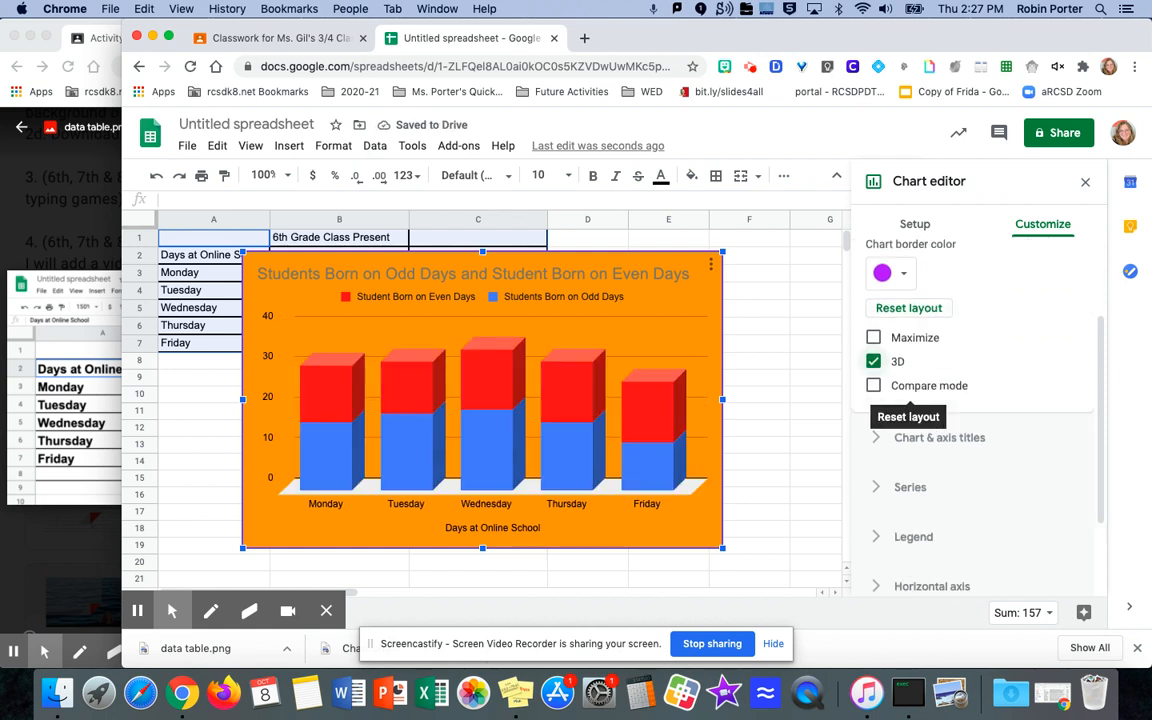
click(900, 437)
scroll(921, 431, down, 4)
click(921, 431)
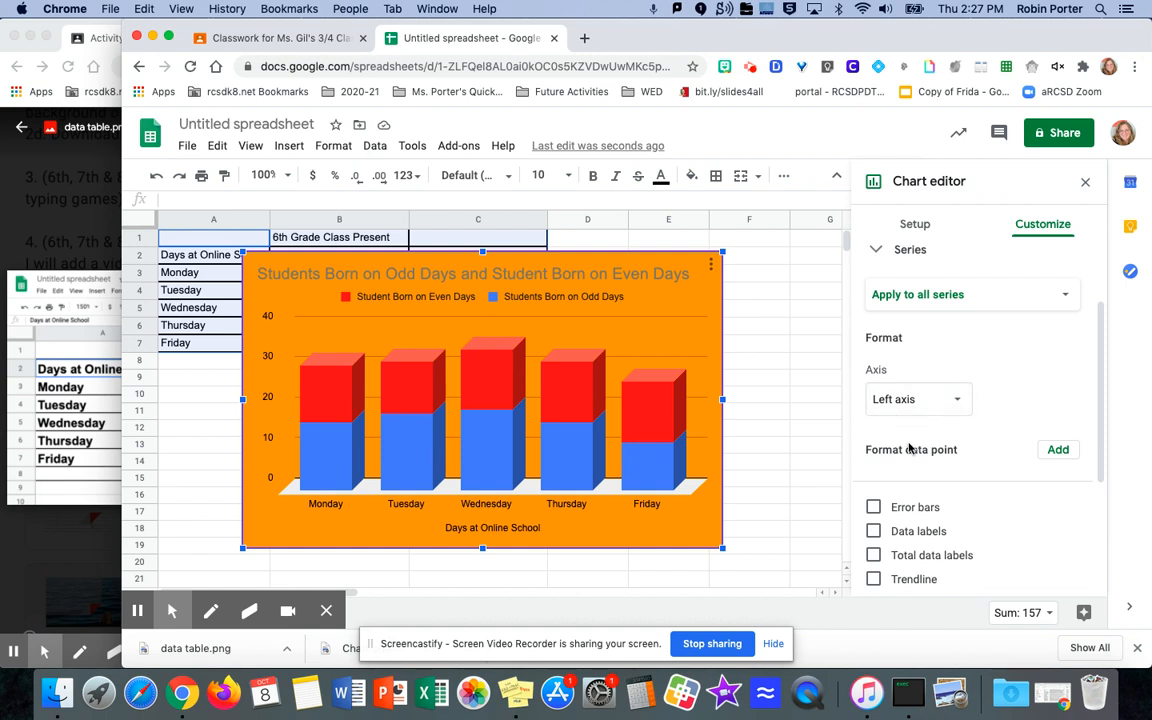
scroll(910, 449, down, 5)
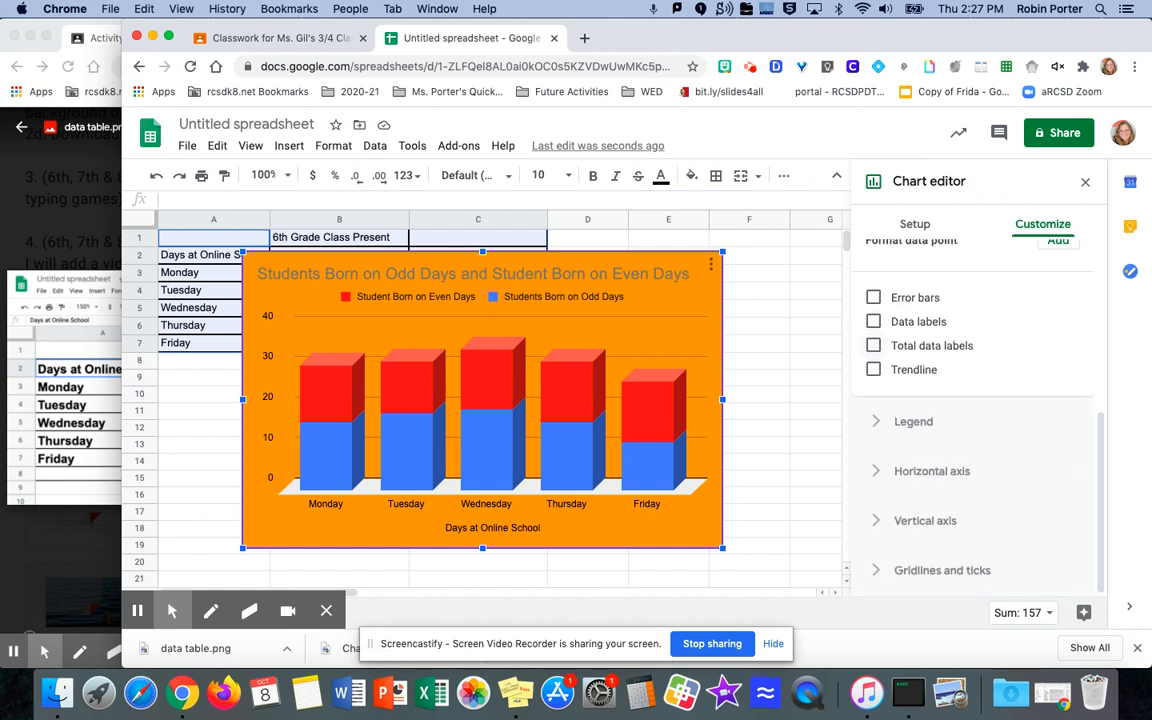
click(908, 424)
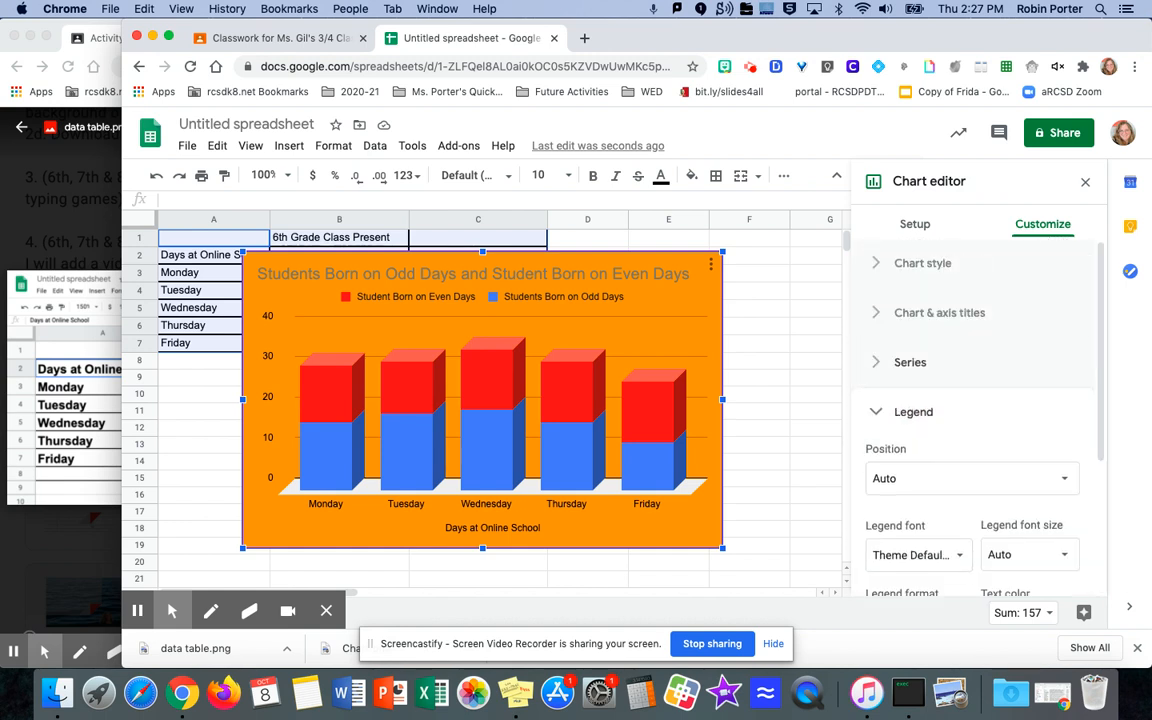
scroll(910, 430, down, 3)
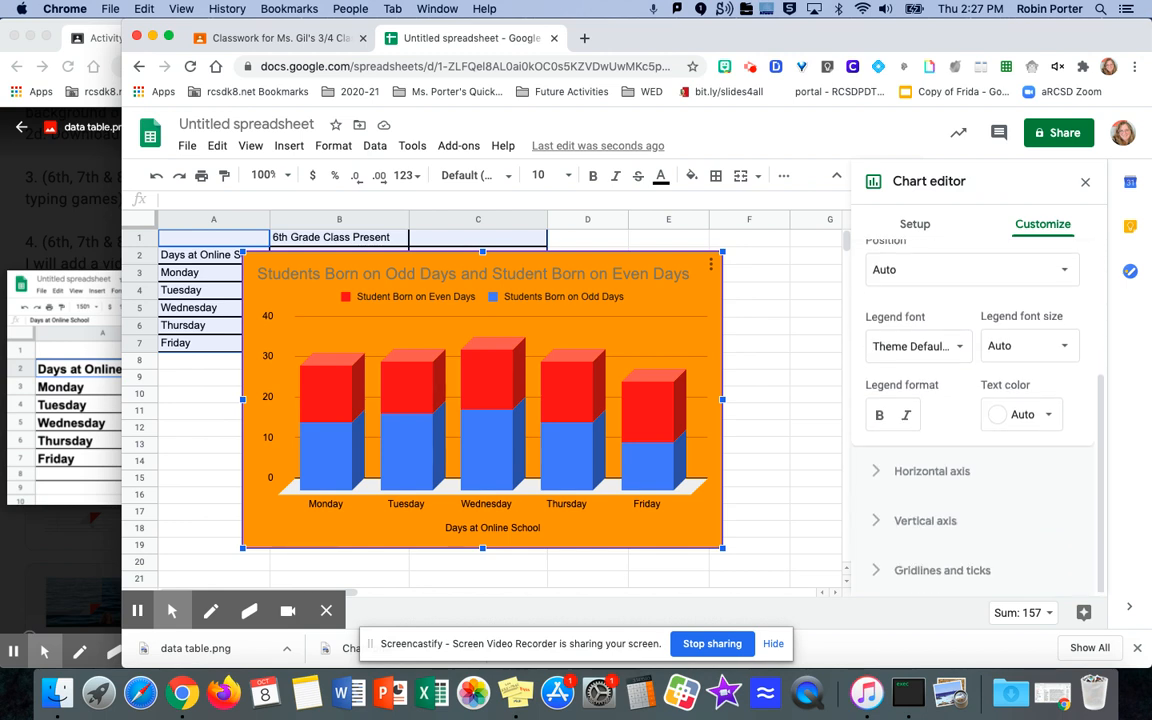
click(922, 473)
scroll(925, 484, down, 3)
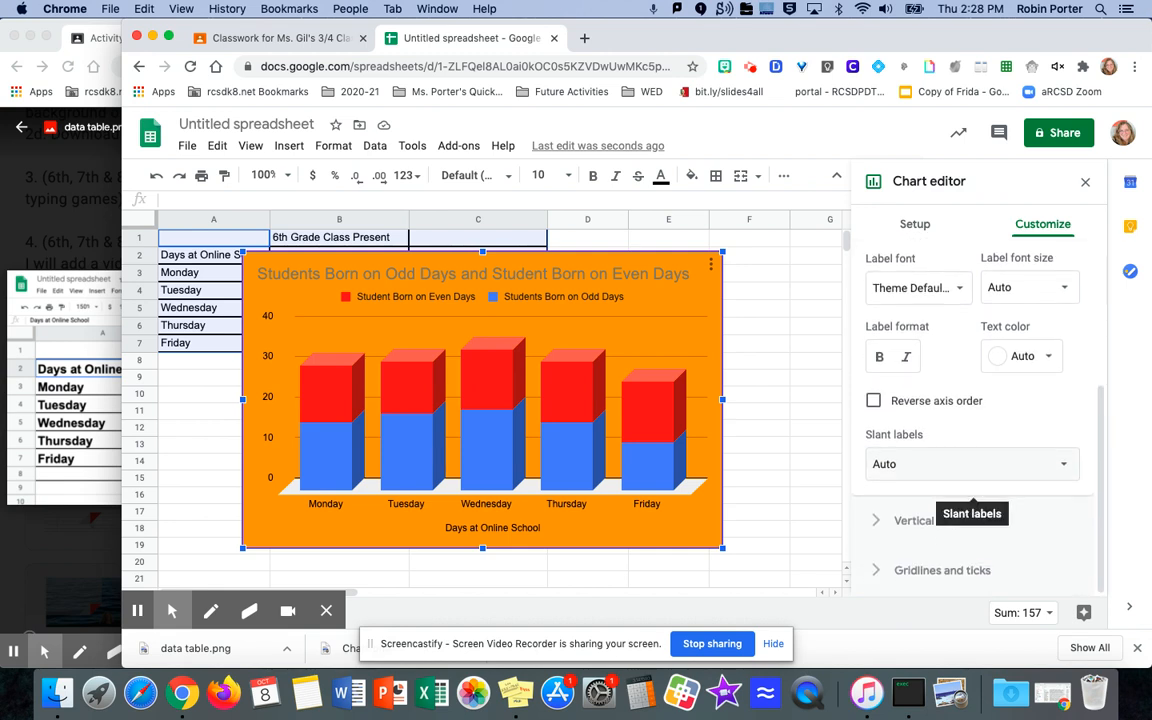
click(906, 518)
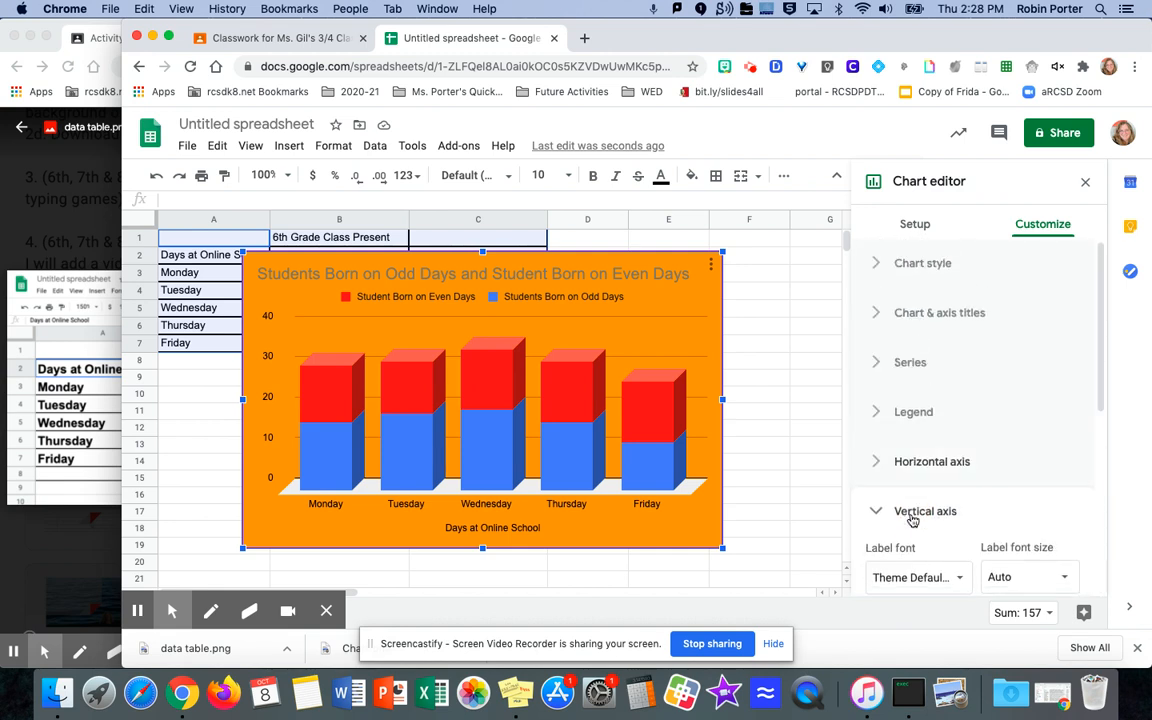
scroll(968, 515, down, 5)
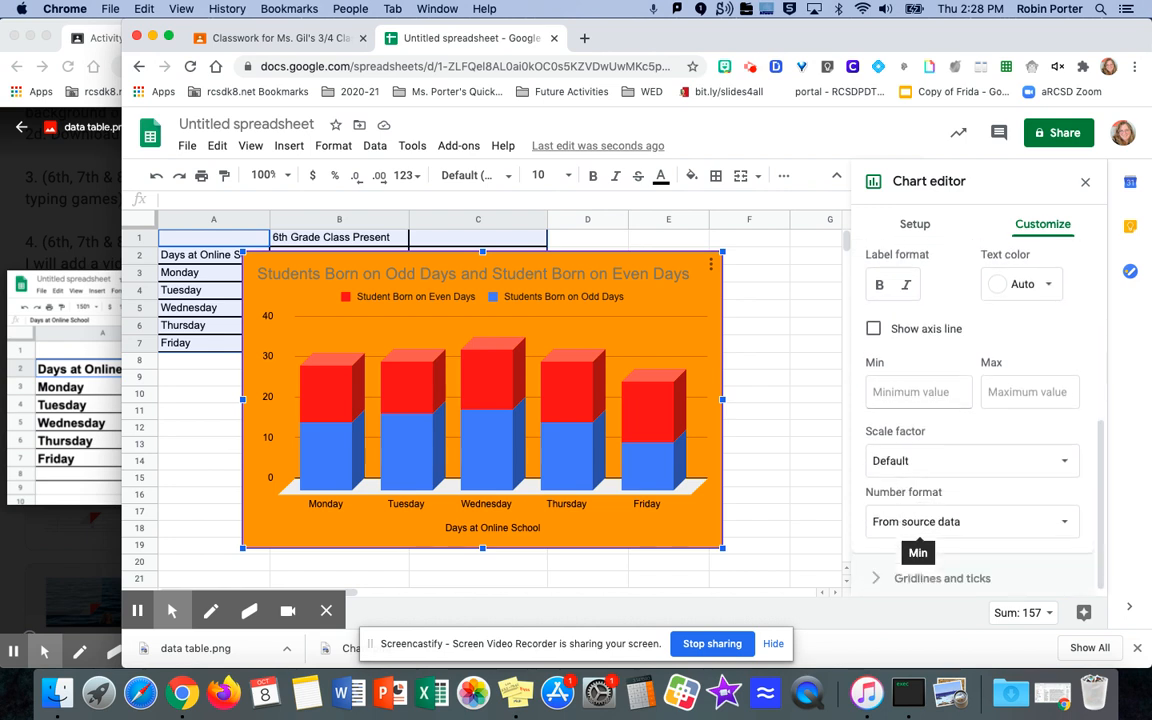
- Turn on major ticks for the chart's vertical axis, trying minor gridlines and switching them back off, and return to the chart setup options
click(905, 570)
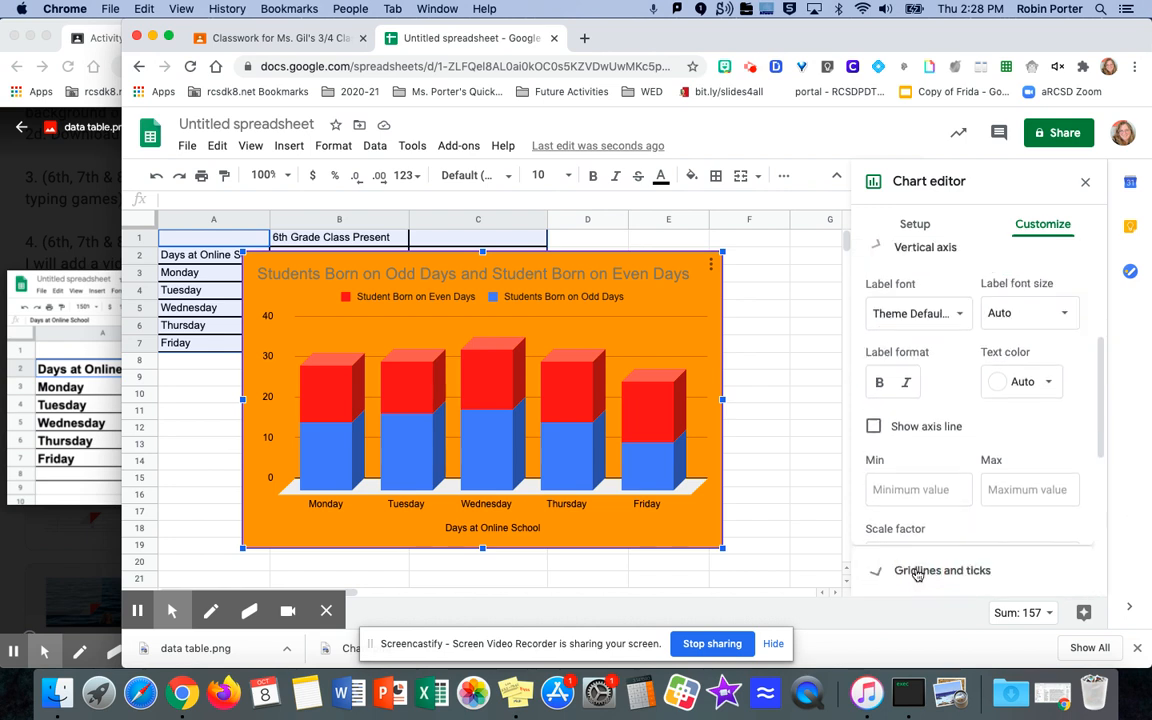
scroll(979, 420, down, 3)
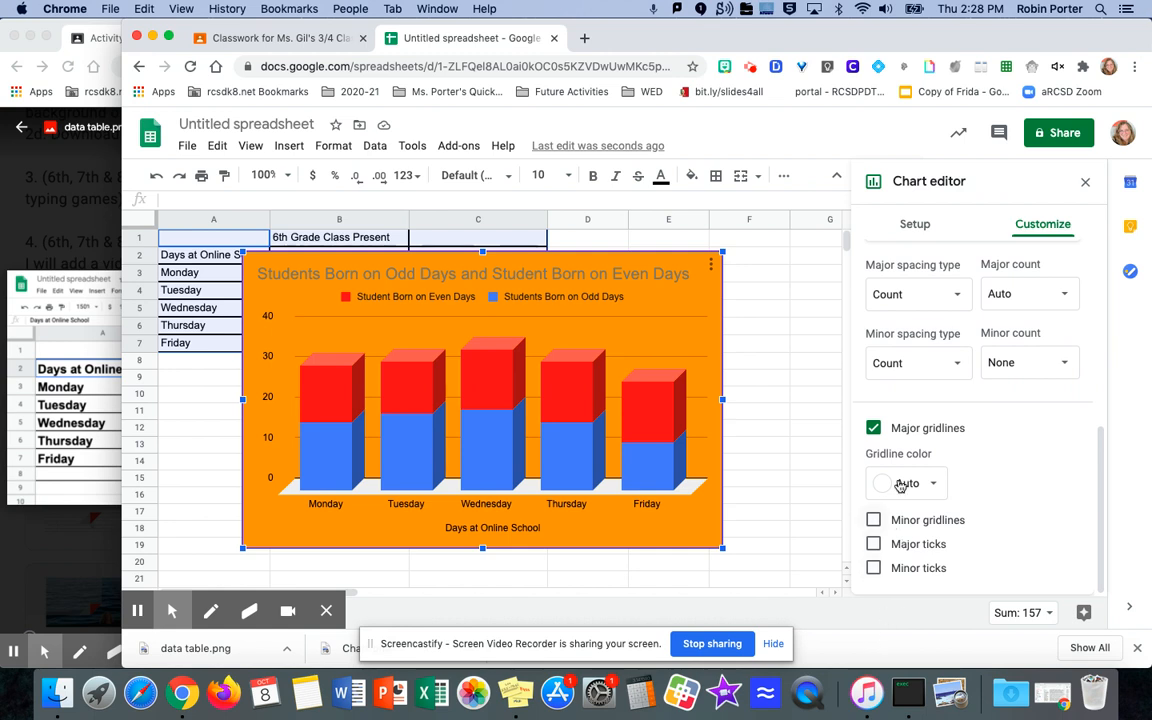
click(873, 520)
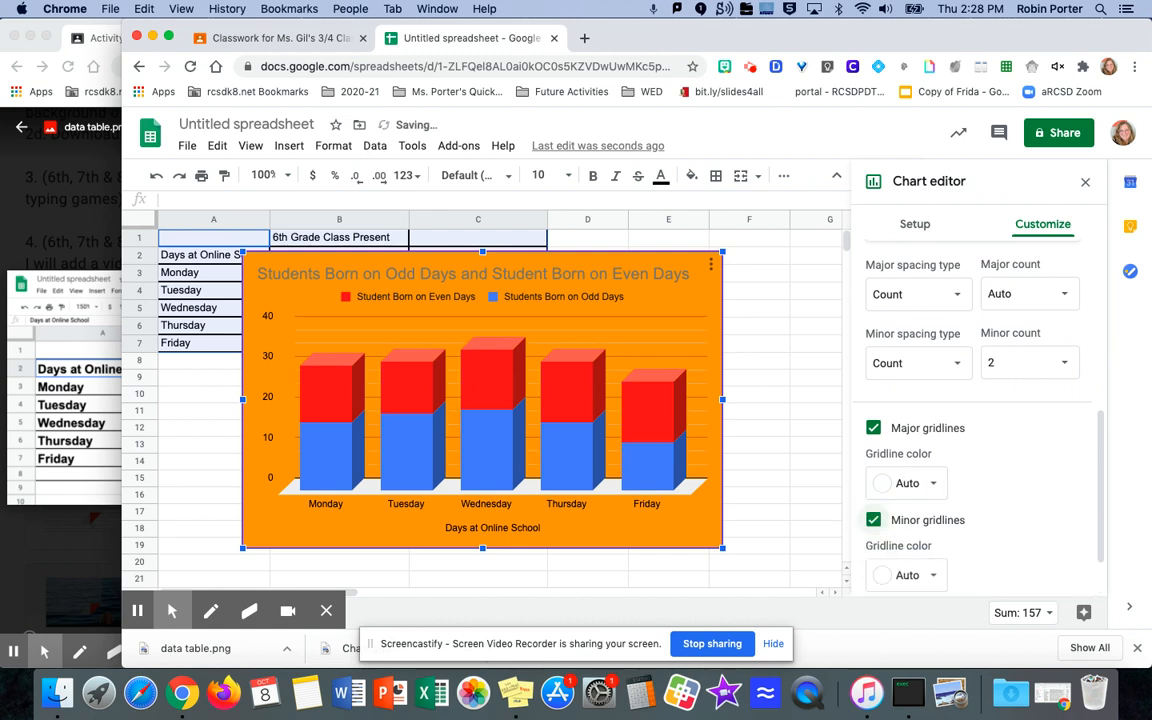
click(873, 521)
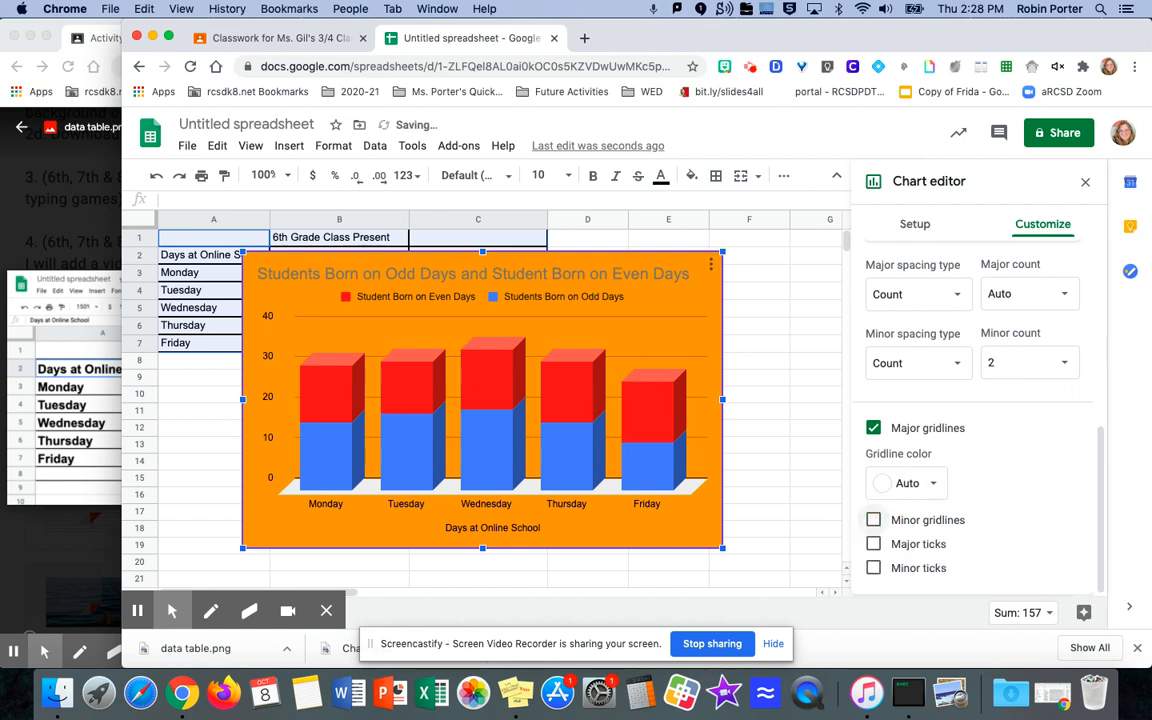
click(874, 544)
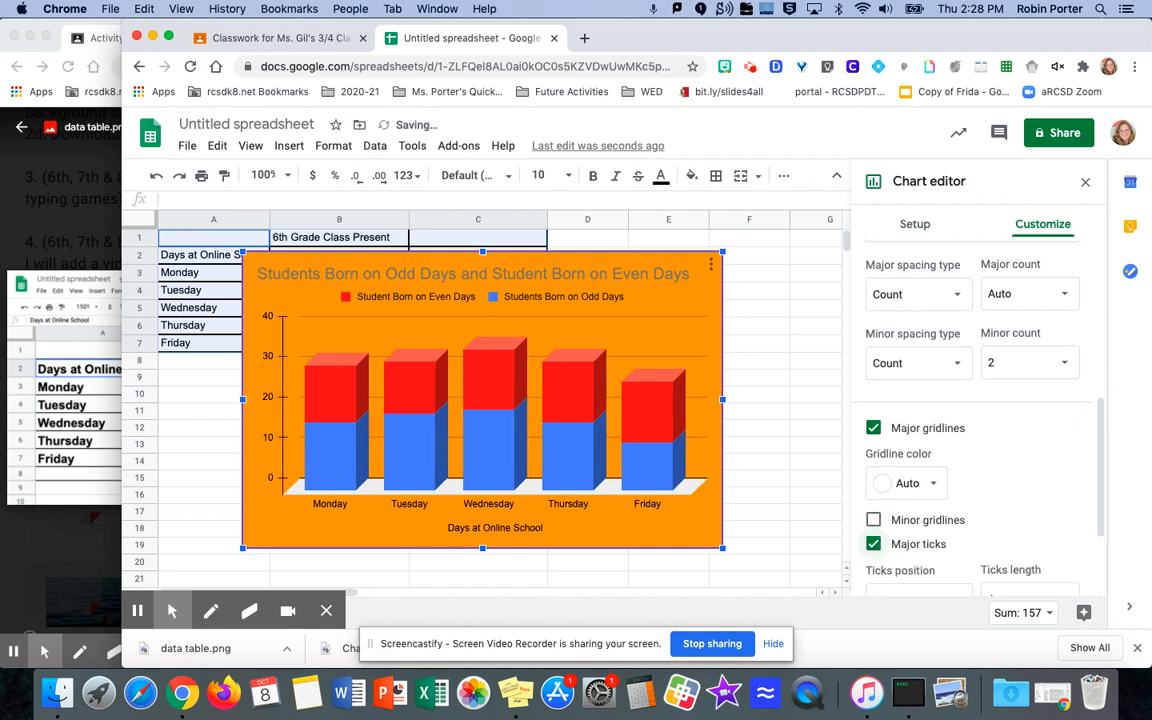
click(873, 521)
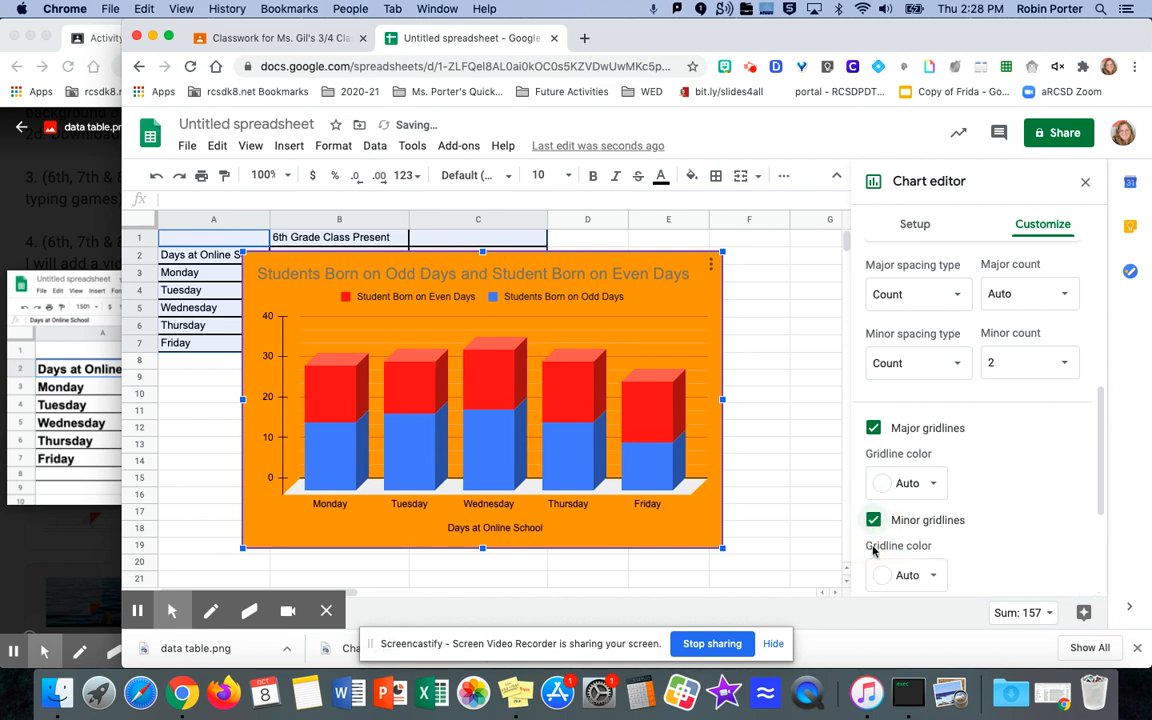
click(873, 520)
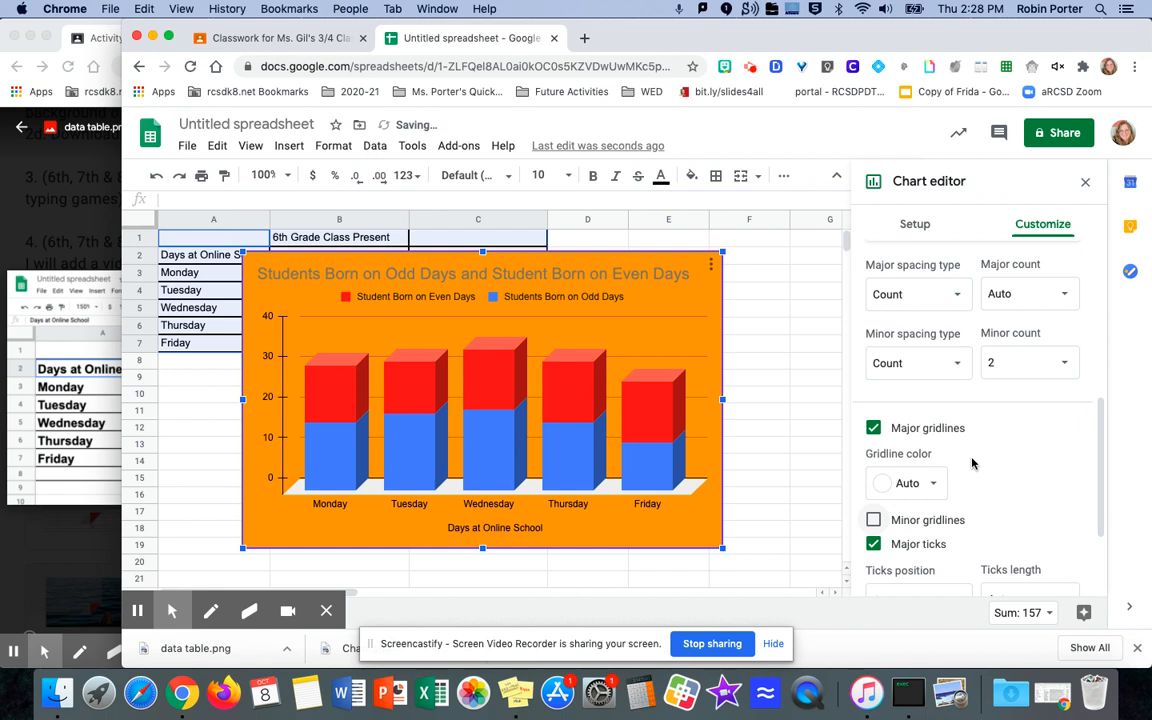
scroll(979, 432, up, 10)
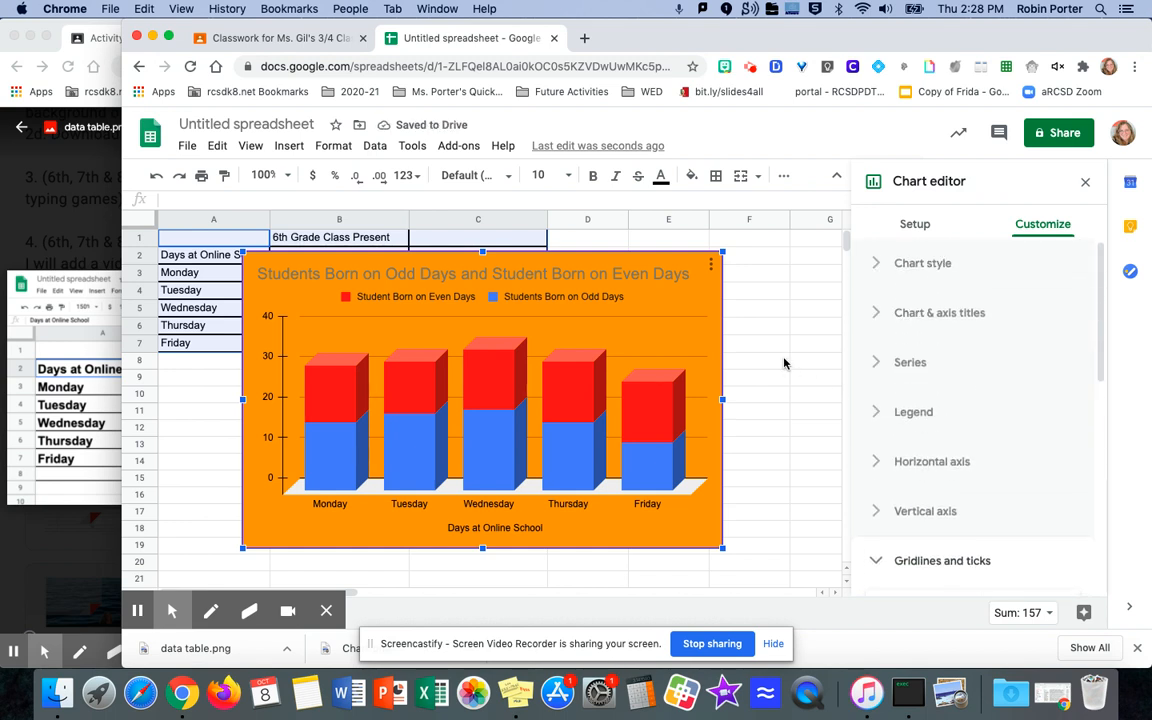
click(922, 224)
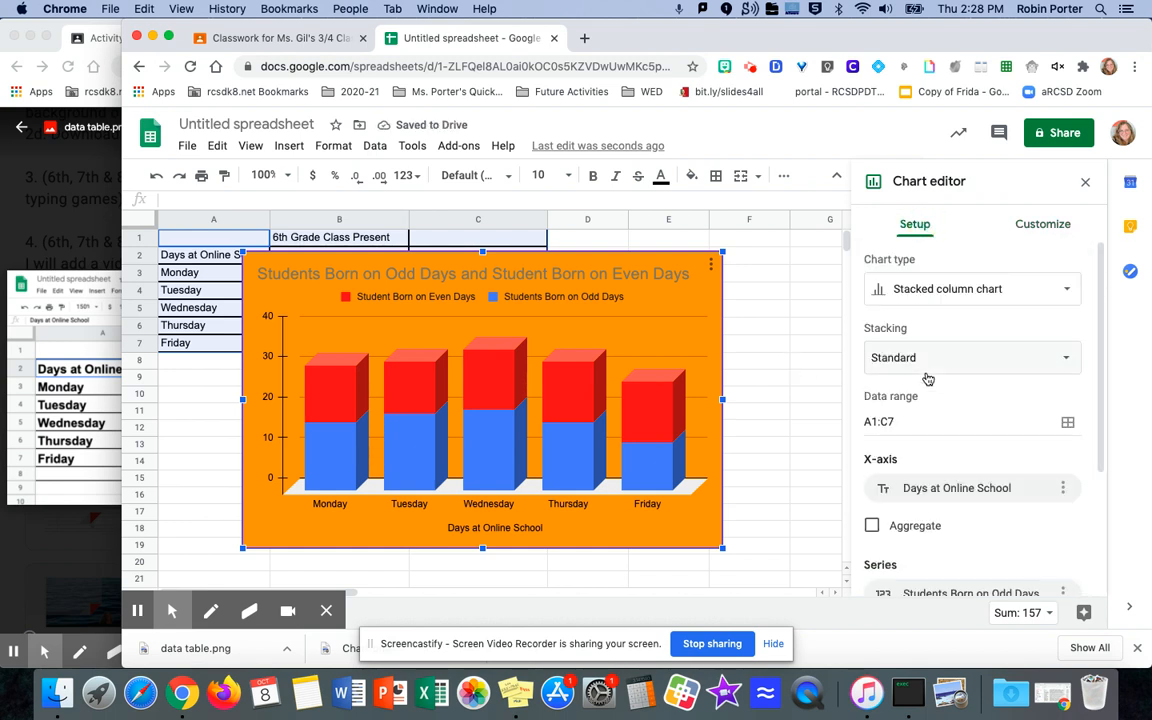
- Set the color of the chart's Students Born on Odd Days series to gray
scroll(928, 379, down, 4)
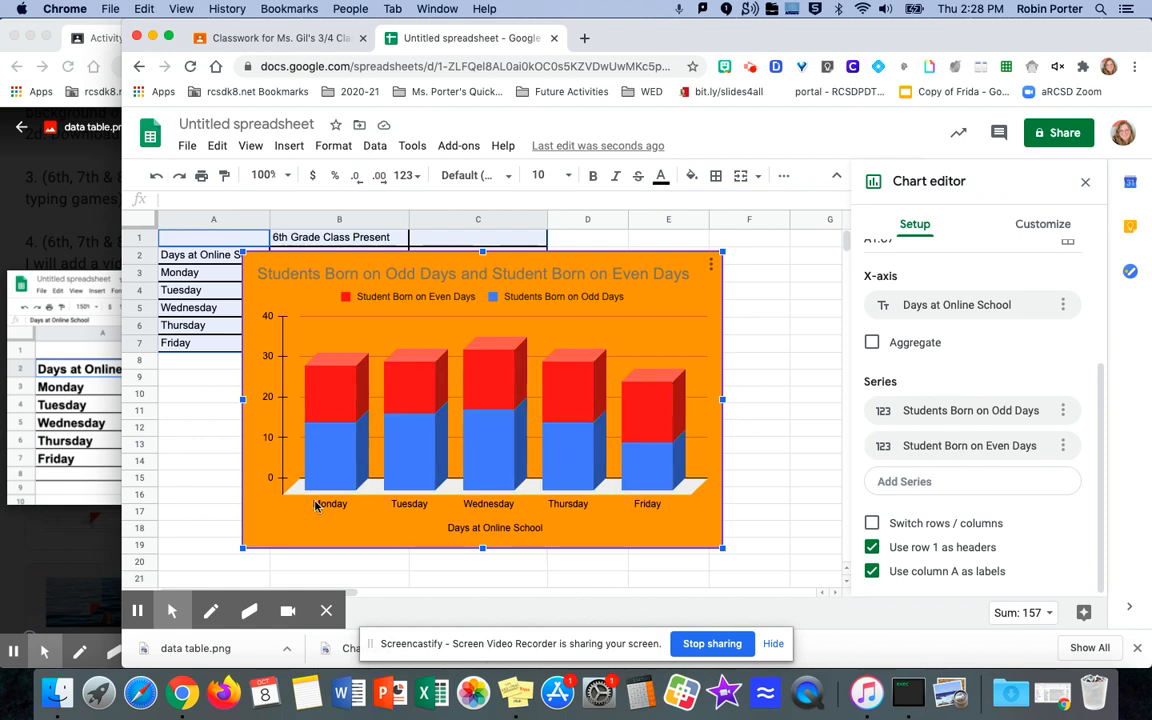
click(138, 612)
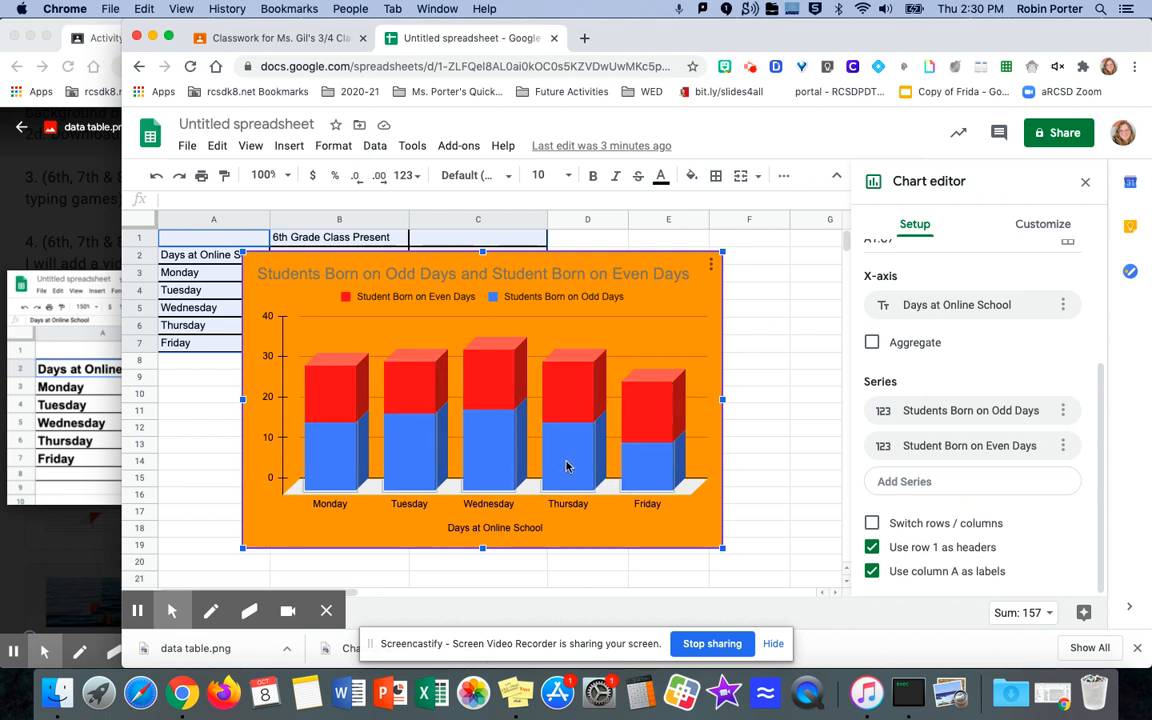
click(1042, 226)
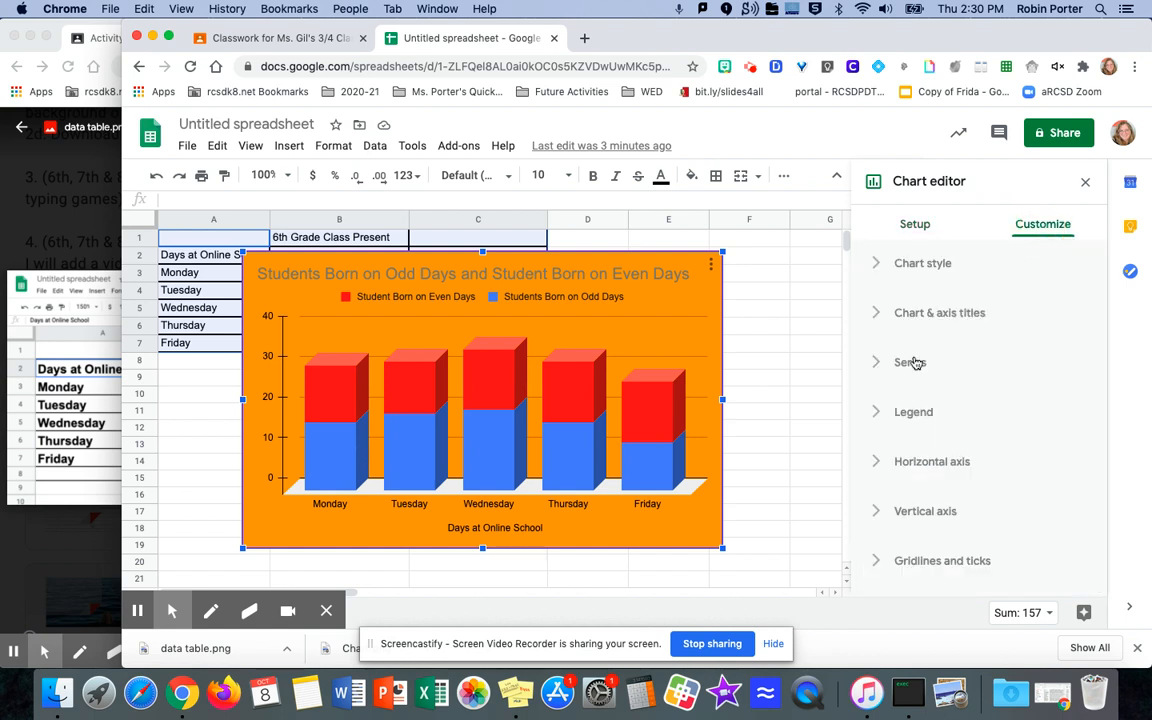
click(910, 364)
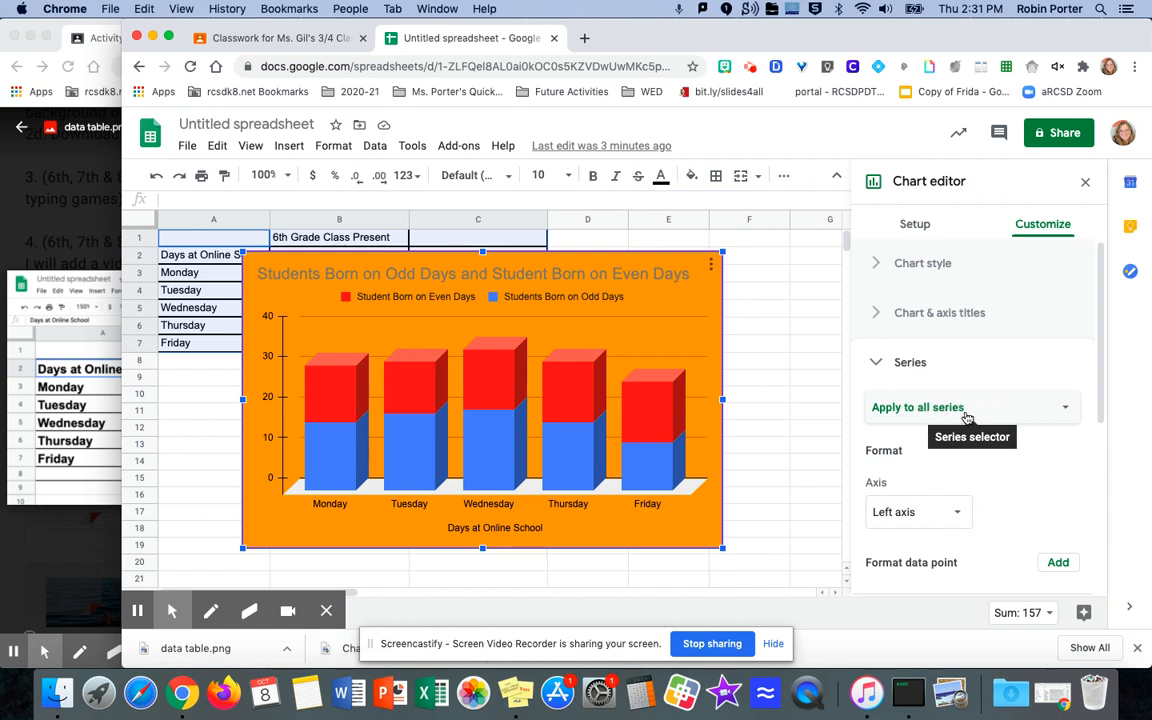
click(1005, 403)
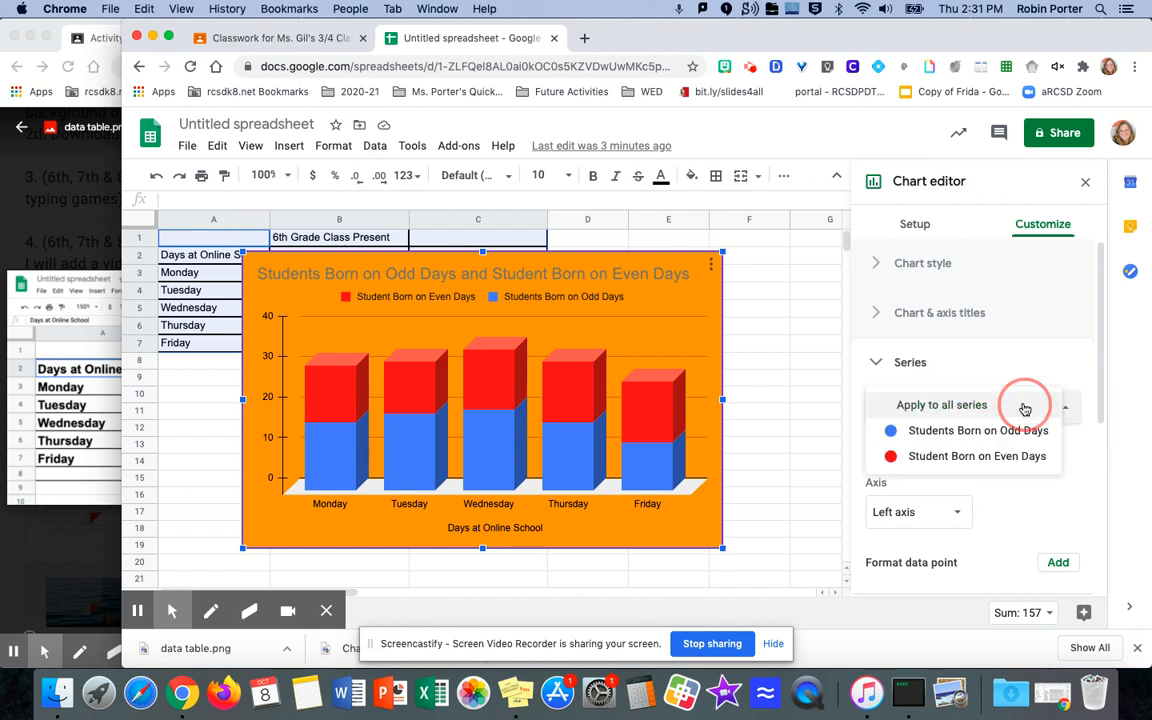
click(932, 437)
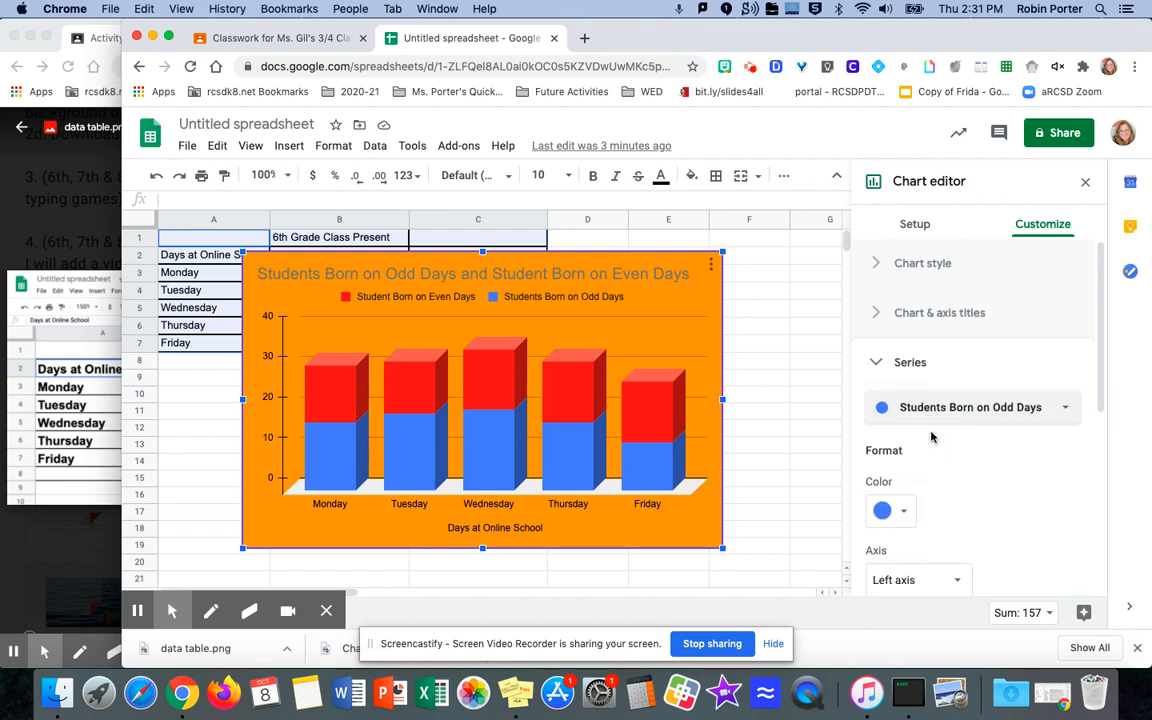
click(903, 516)
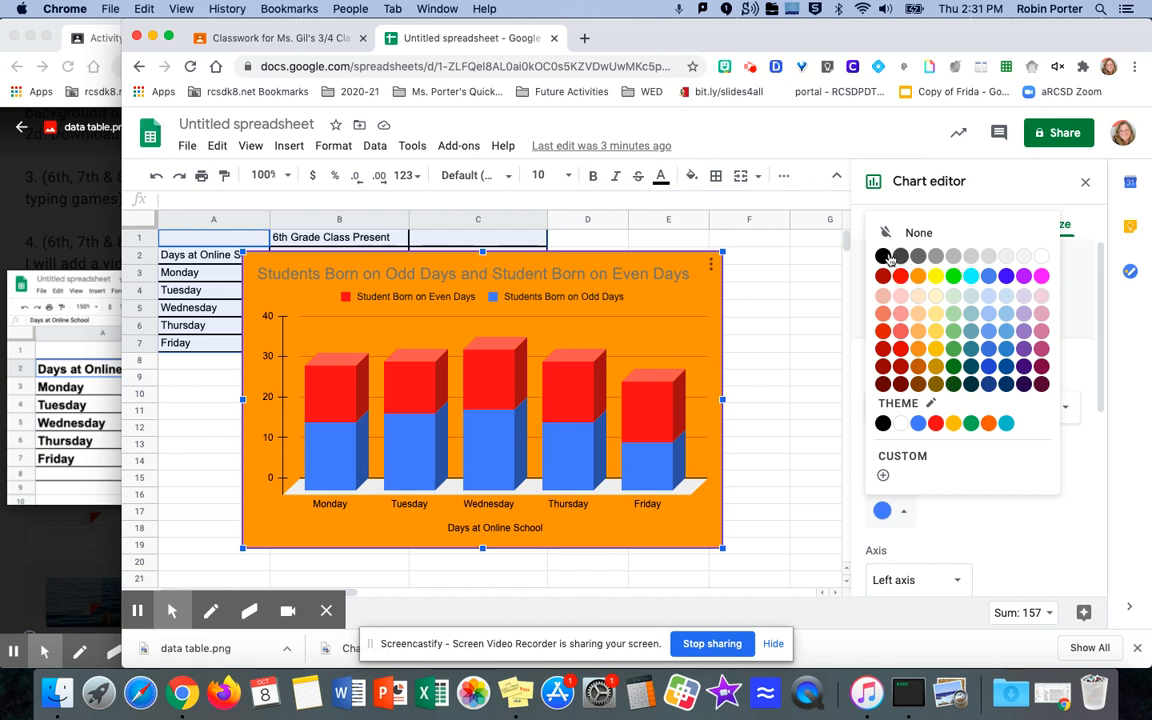
click(940, 256)
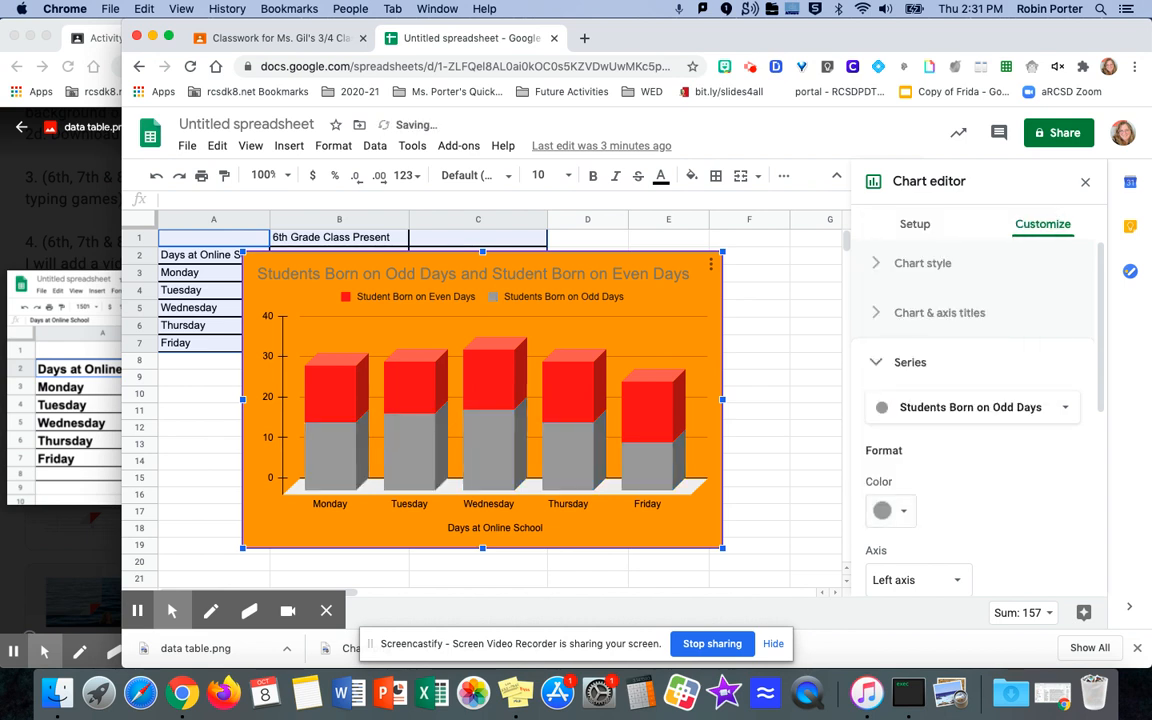
- Set the color of the chart's Student Born on Even Days series to pale blue-gray
click(955, 411)
click(937, 436)
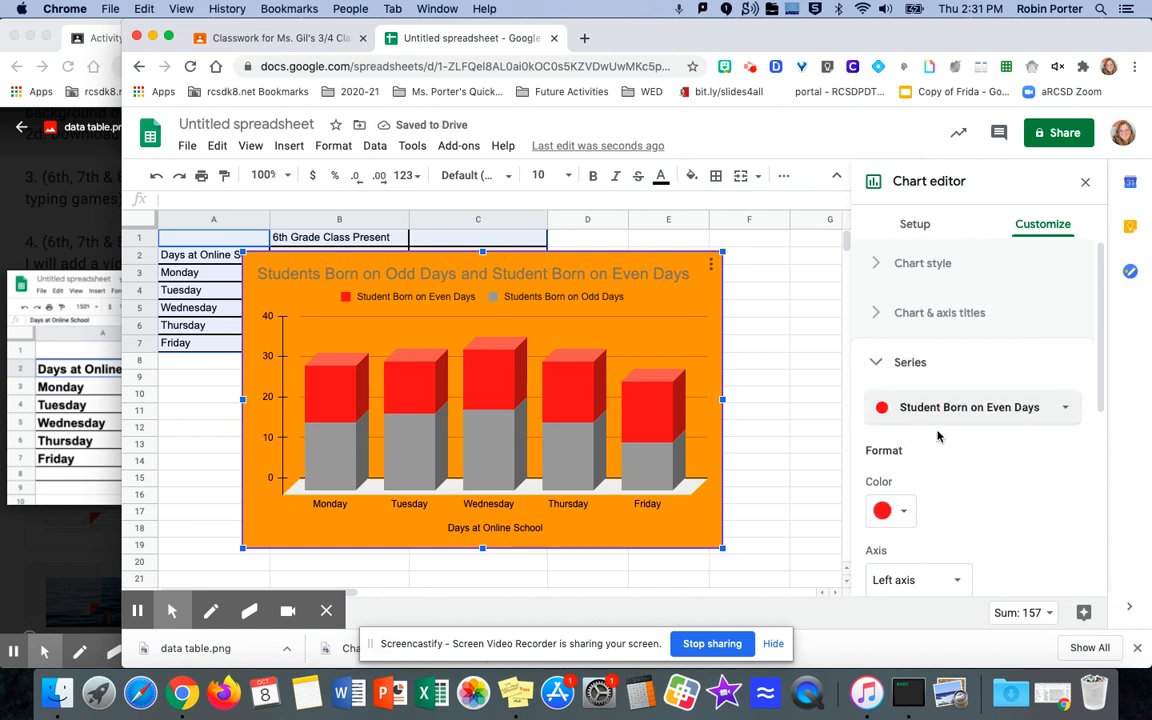
click(900, 511)
scroll(960, 400, down, 2)
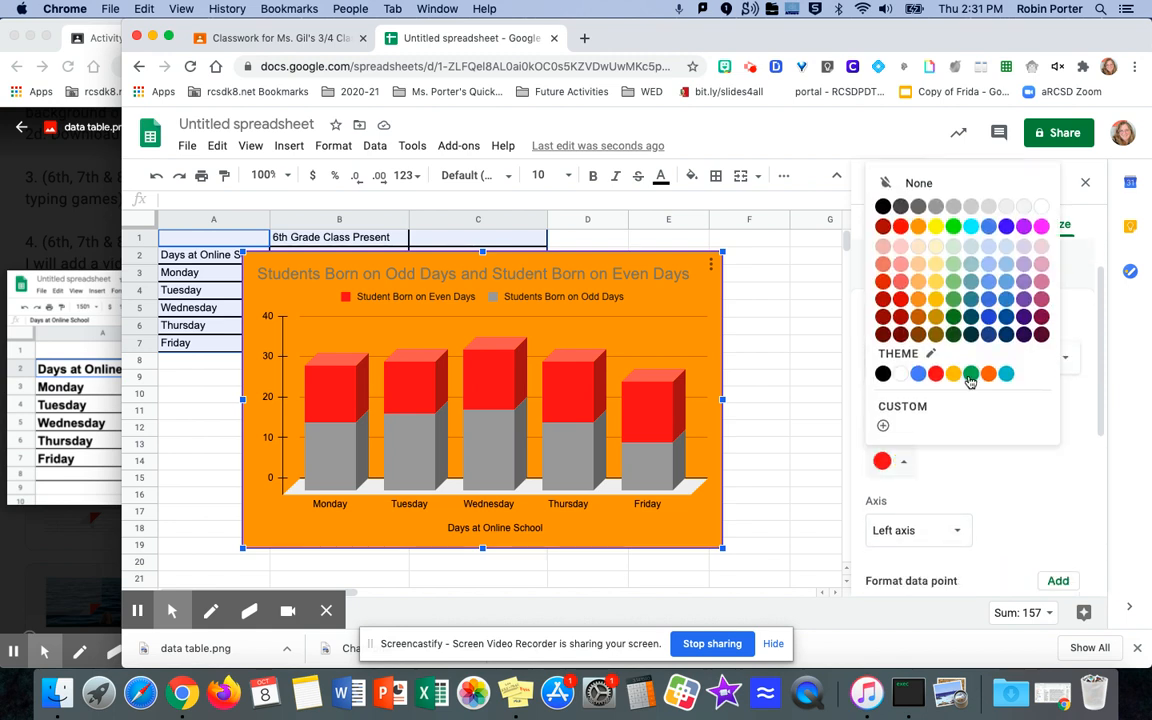
click(971, 245)
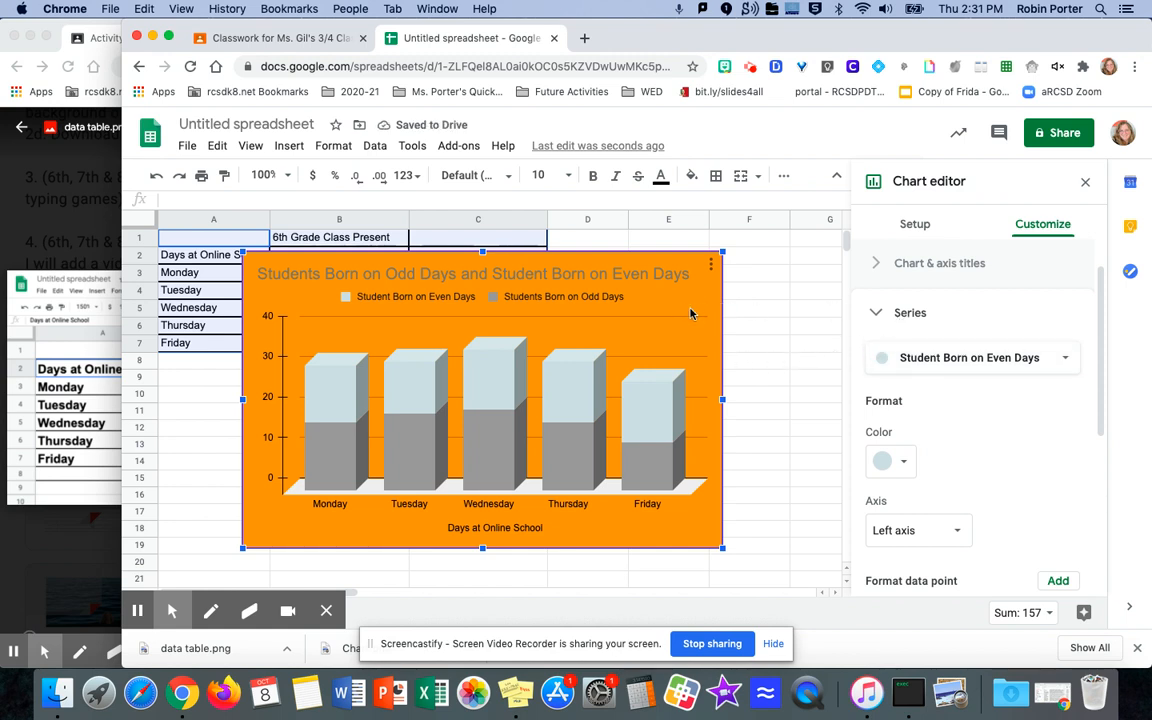
- Change the chart's background color, trying light gray and settling on light purple
click(877, 265)
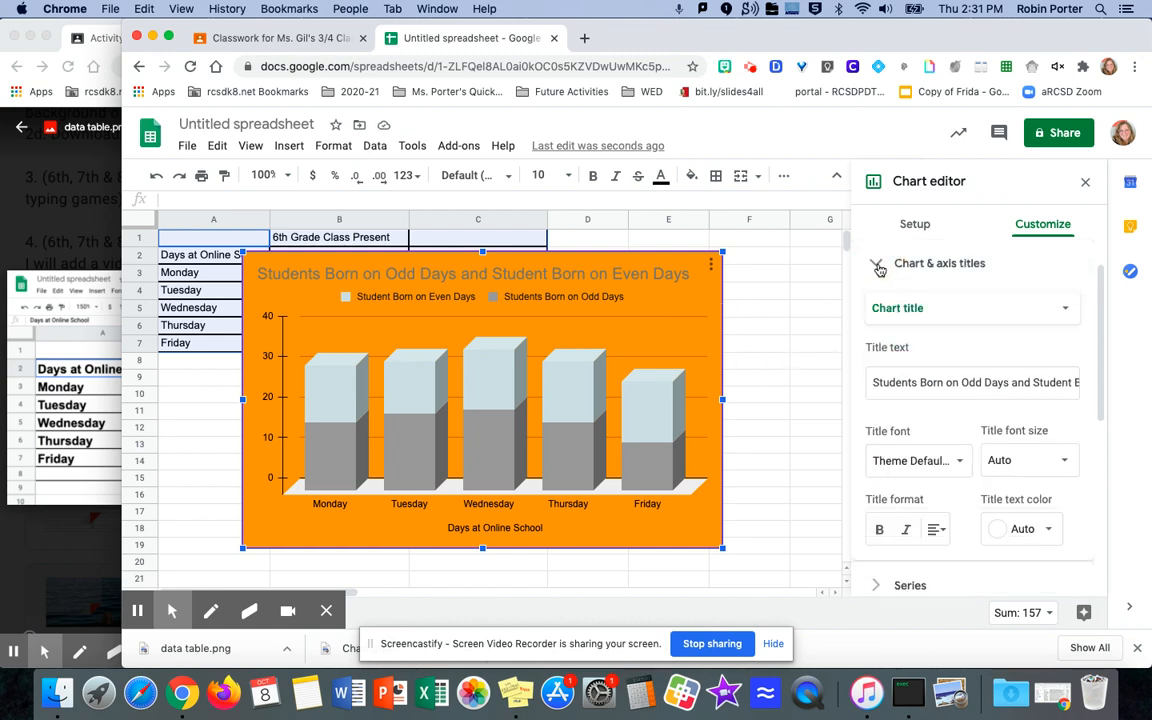
click(890, 310)
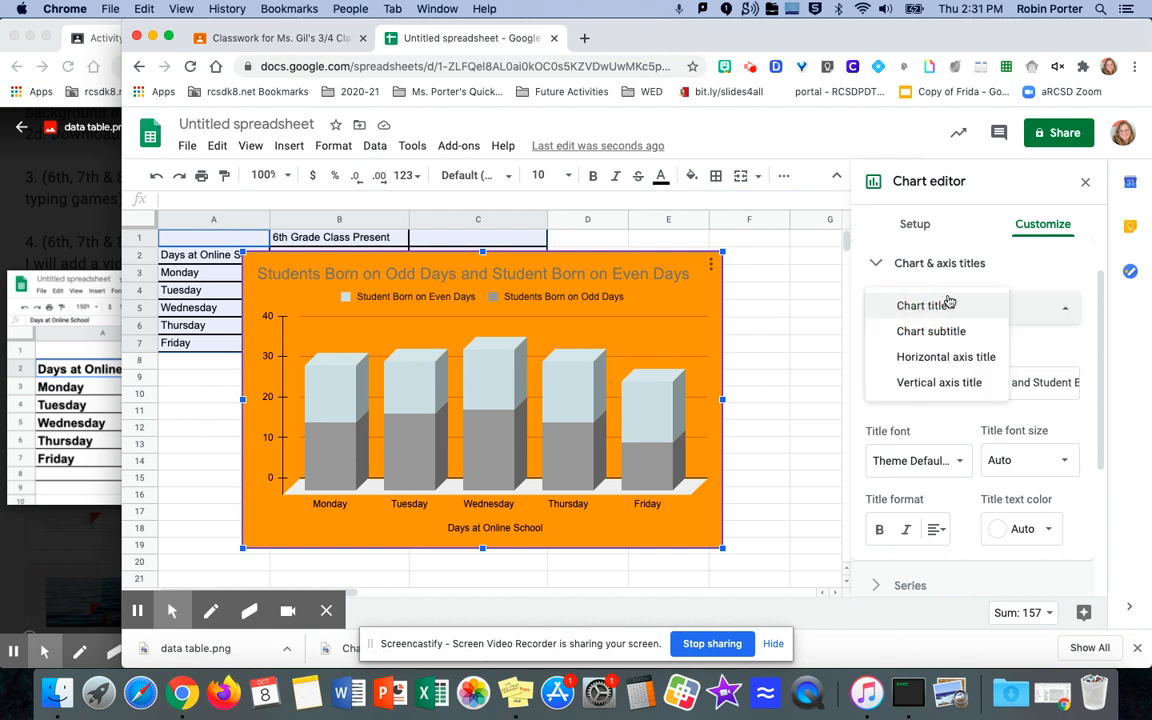
click(1036, 265)
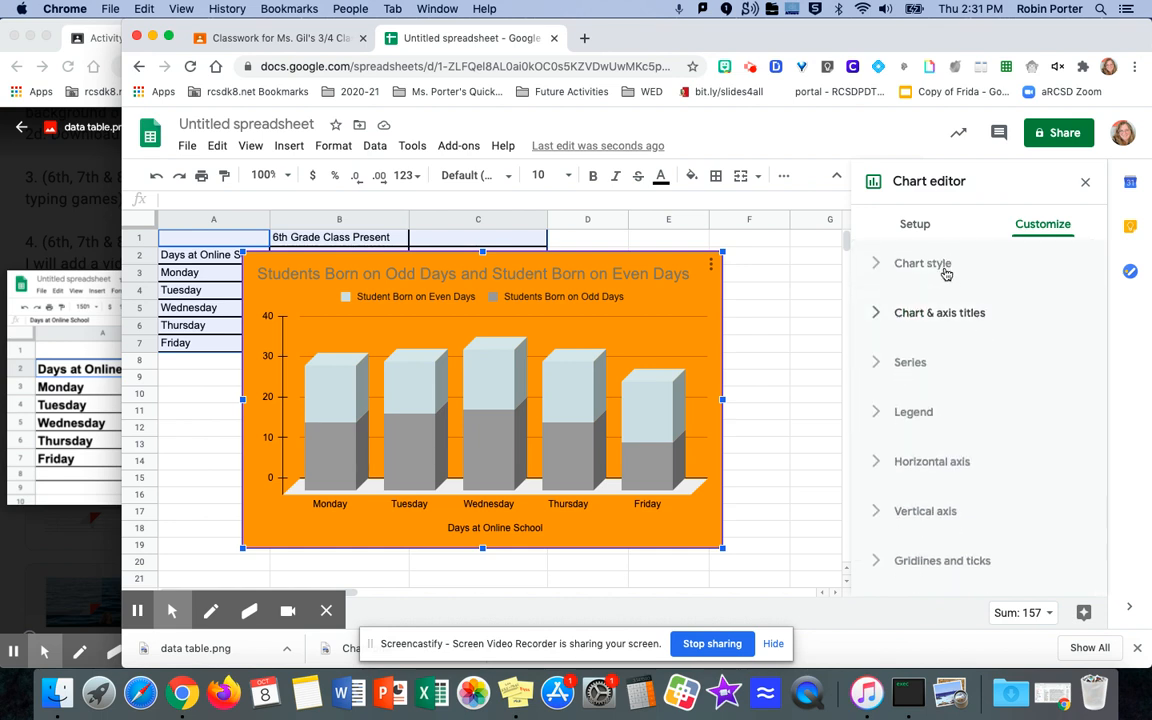
click(940, 265)
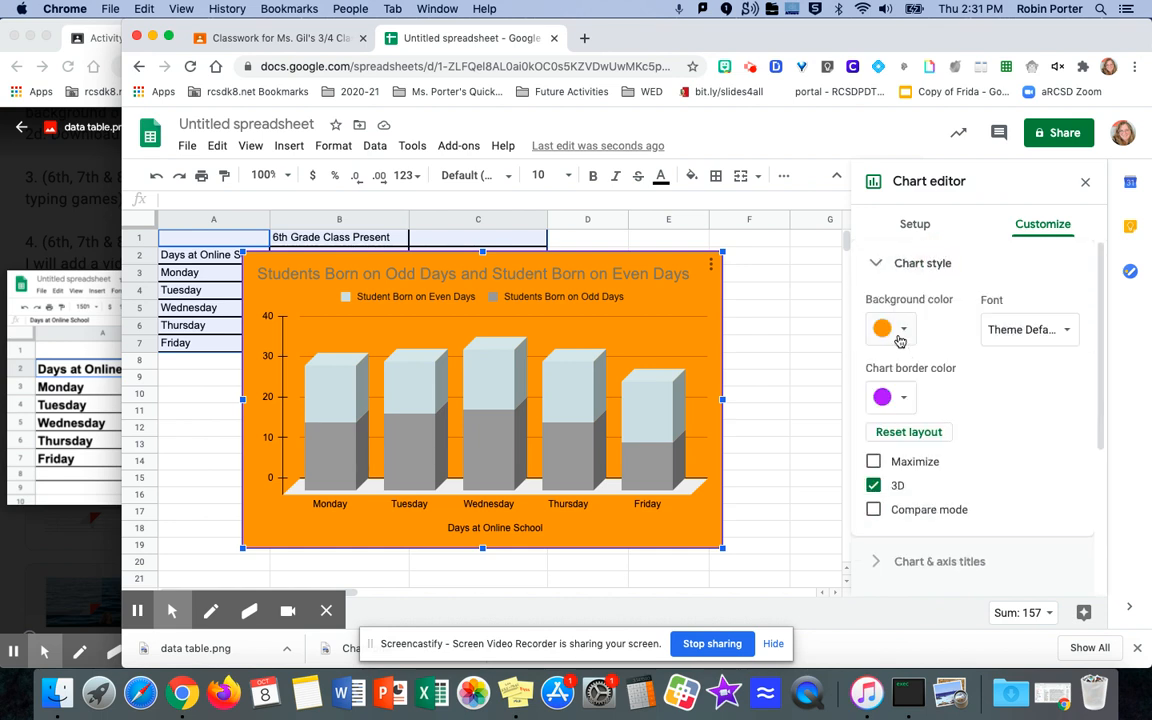
click(904, 331)
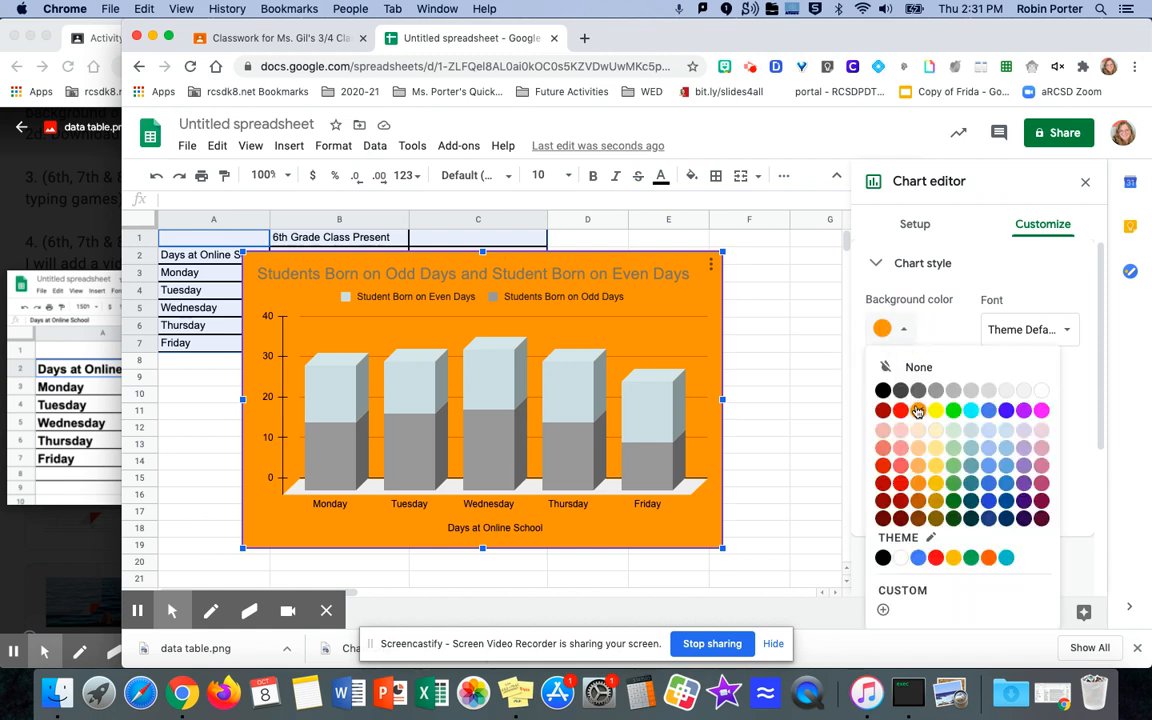
click(1004, 390)
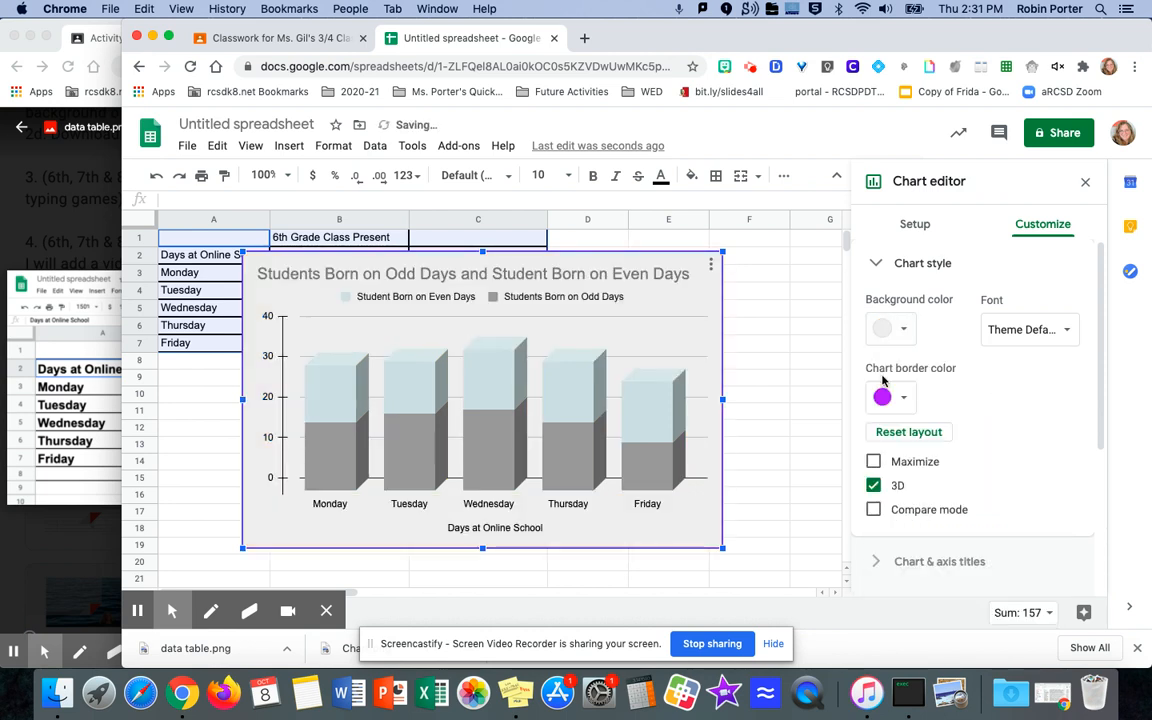
click(900, 330)
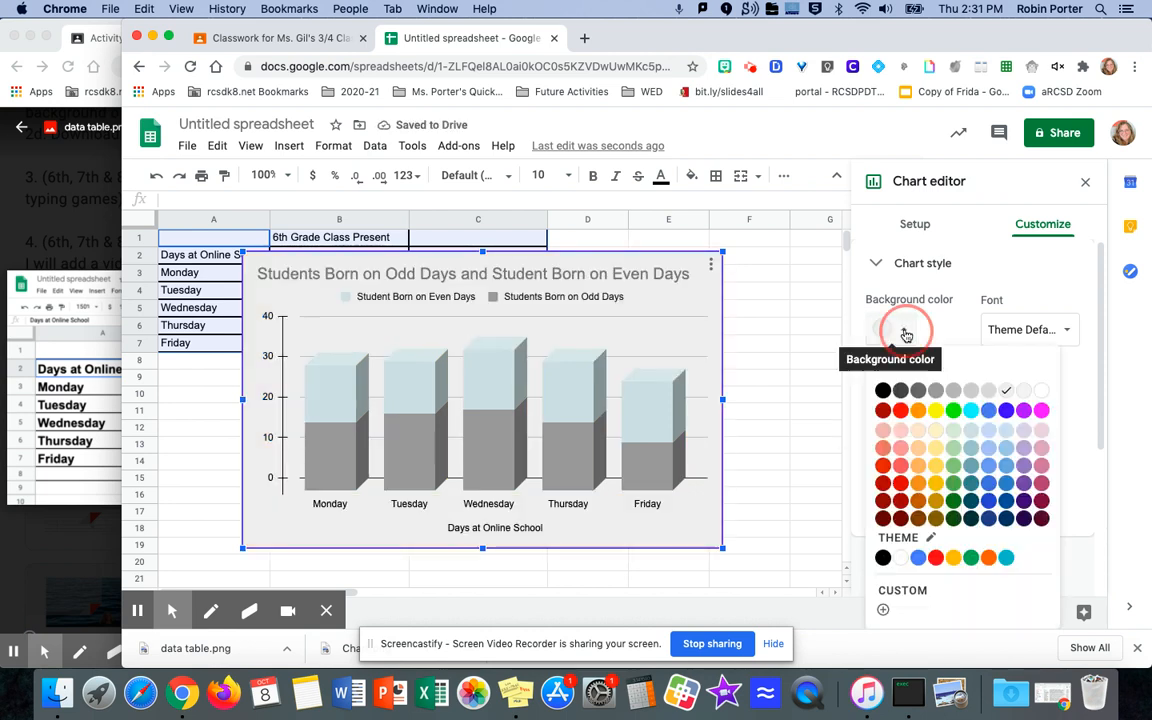
click(1024, 430)
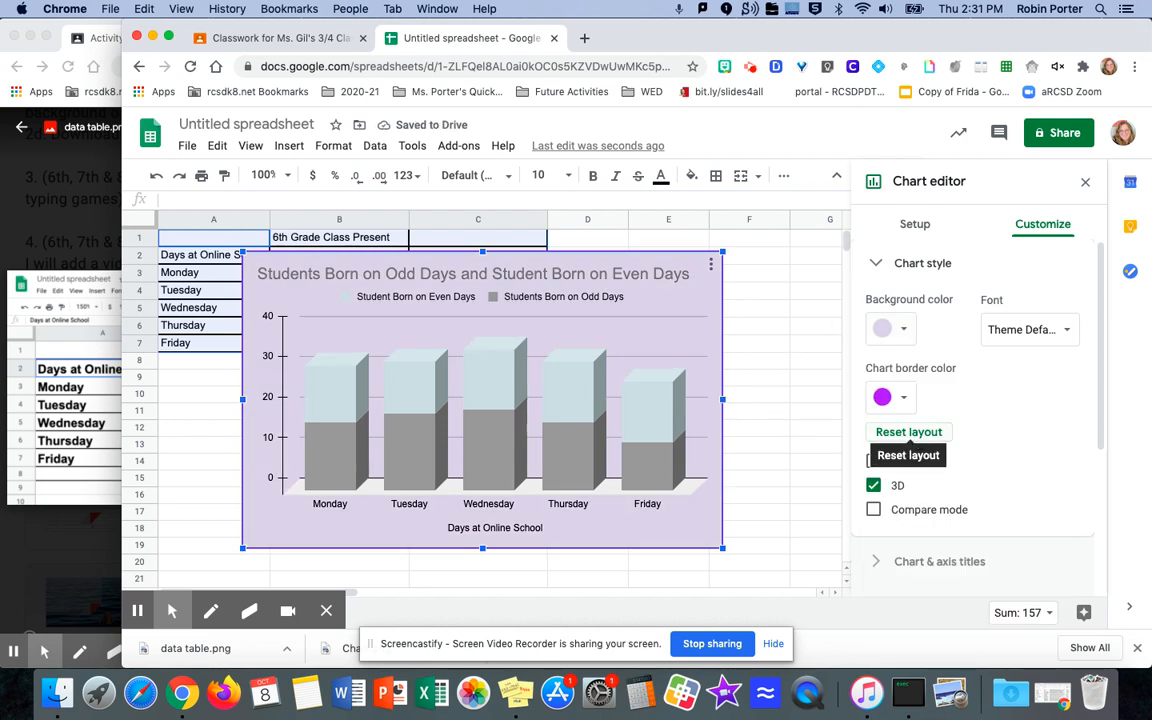
- Try error bars, data labels and a trendline on the Student Born on Even Days series, switching each off again
scroll(909, 438, down, 3)
click(918, 368)
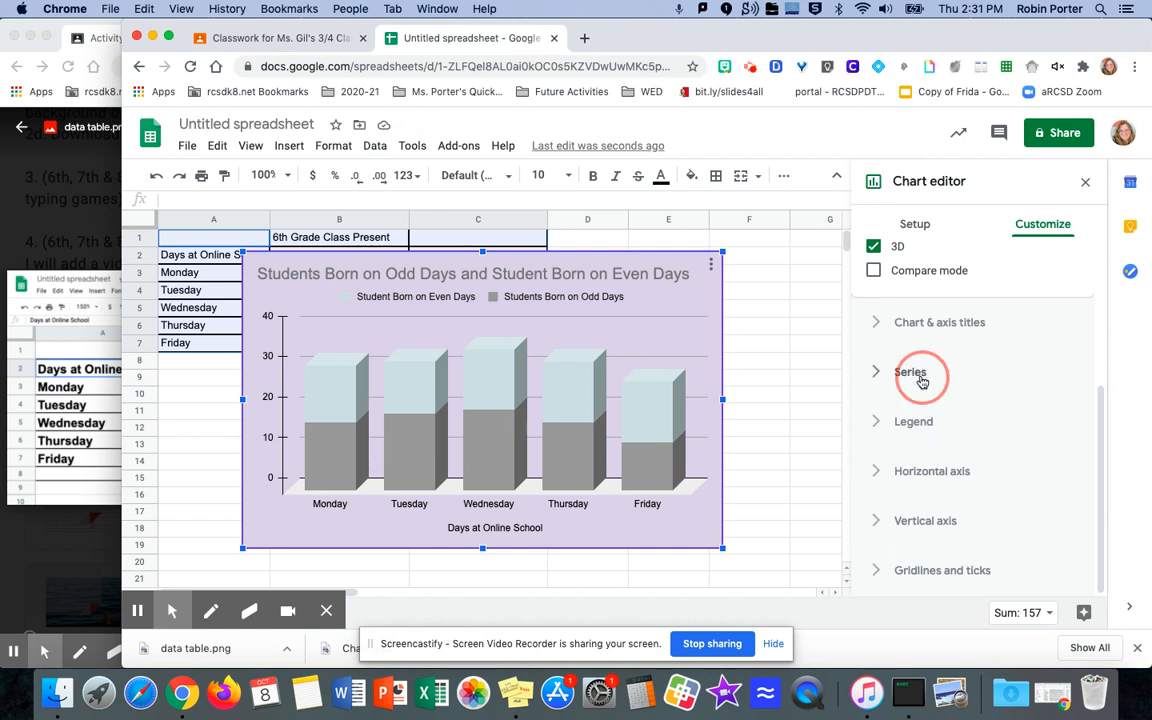
scroll(882, 478, down, 4)
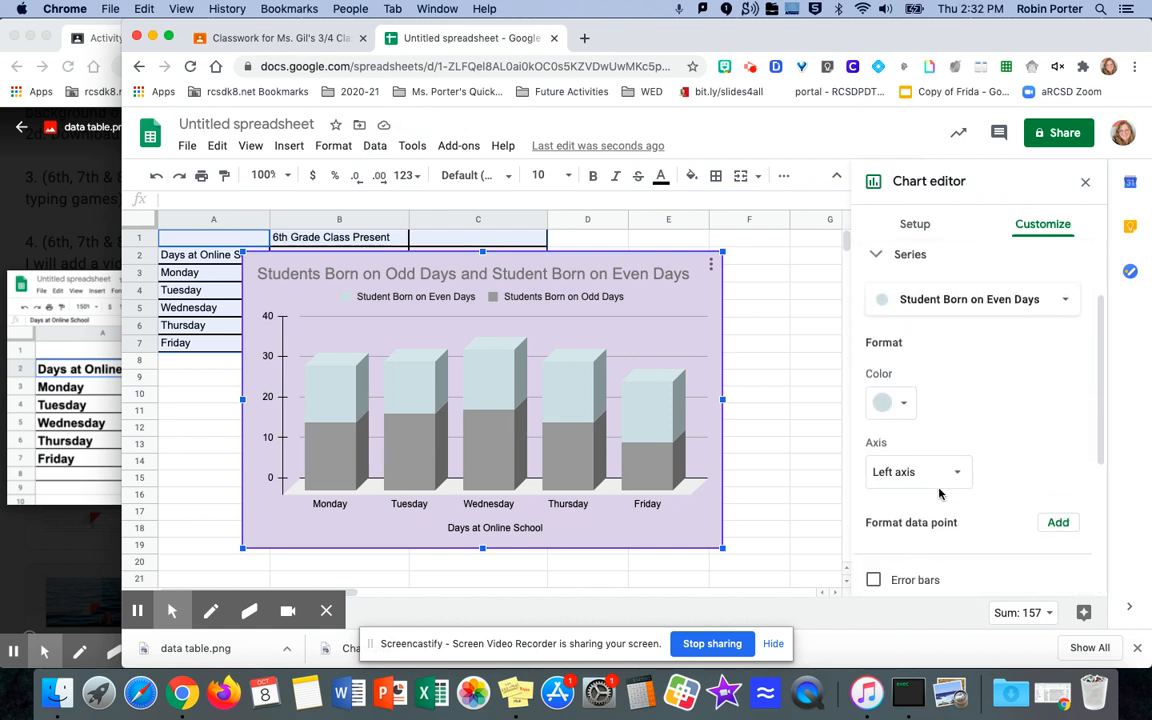
scroll(975, 420, down, 2)
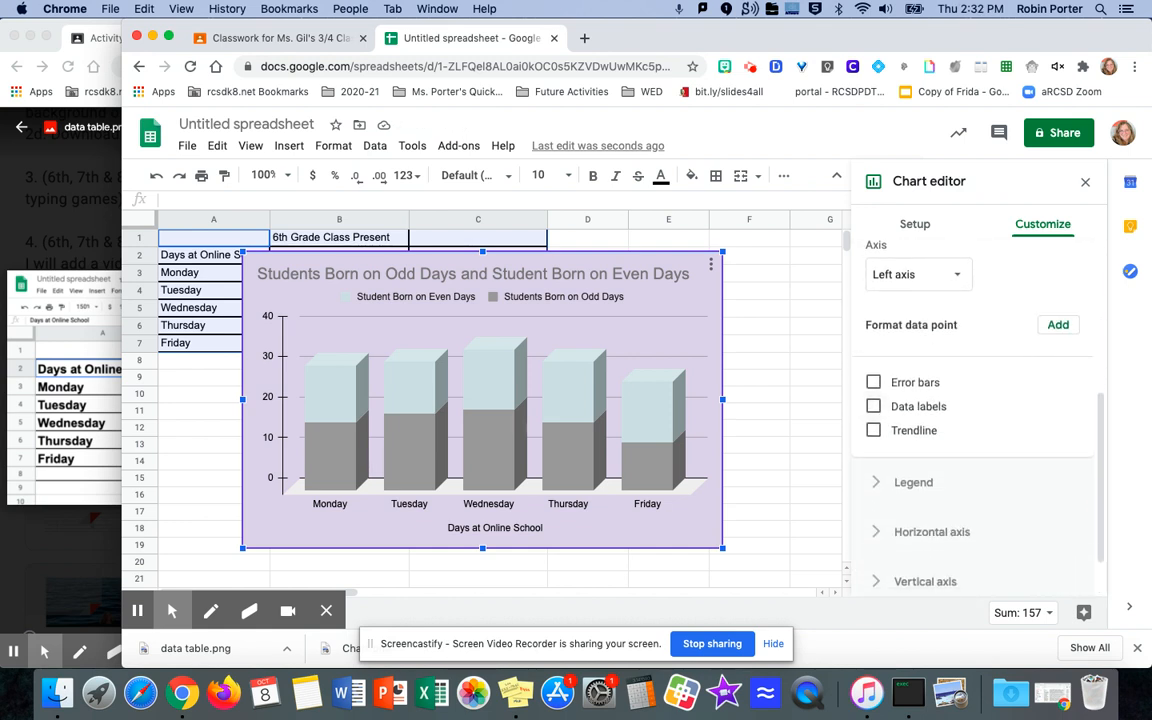
click(873, 383)
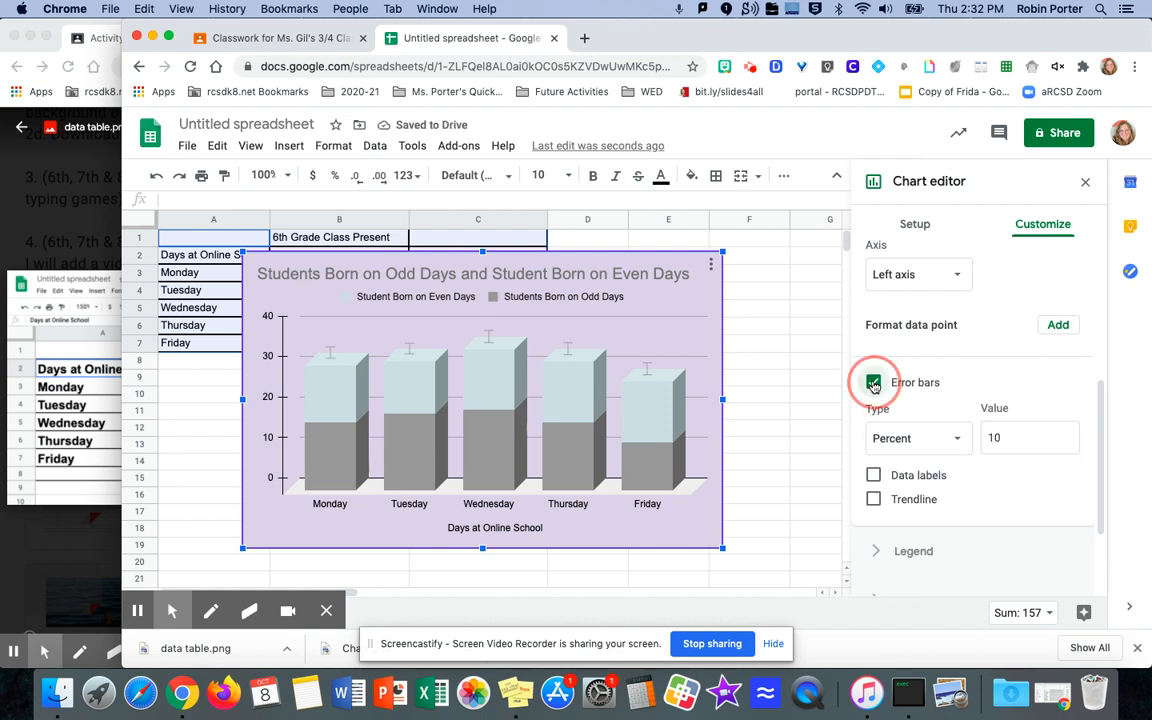
click(873, 383)
click(873, 406)
click(873, 406)
click(873, 431)
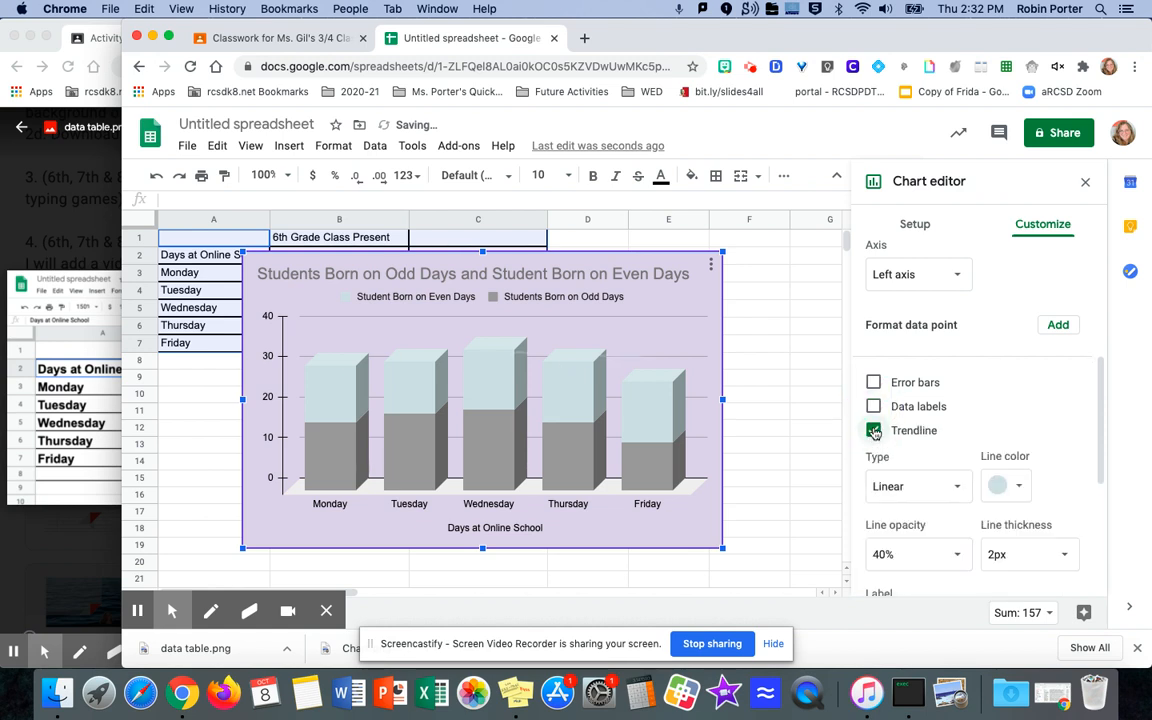
click(874, 431)
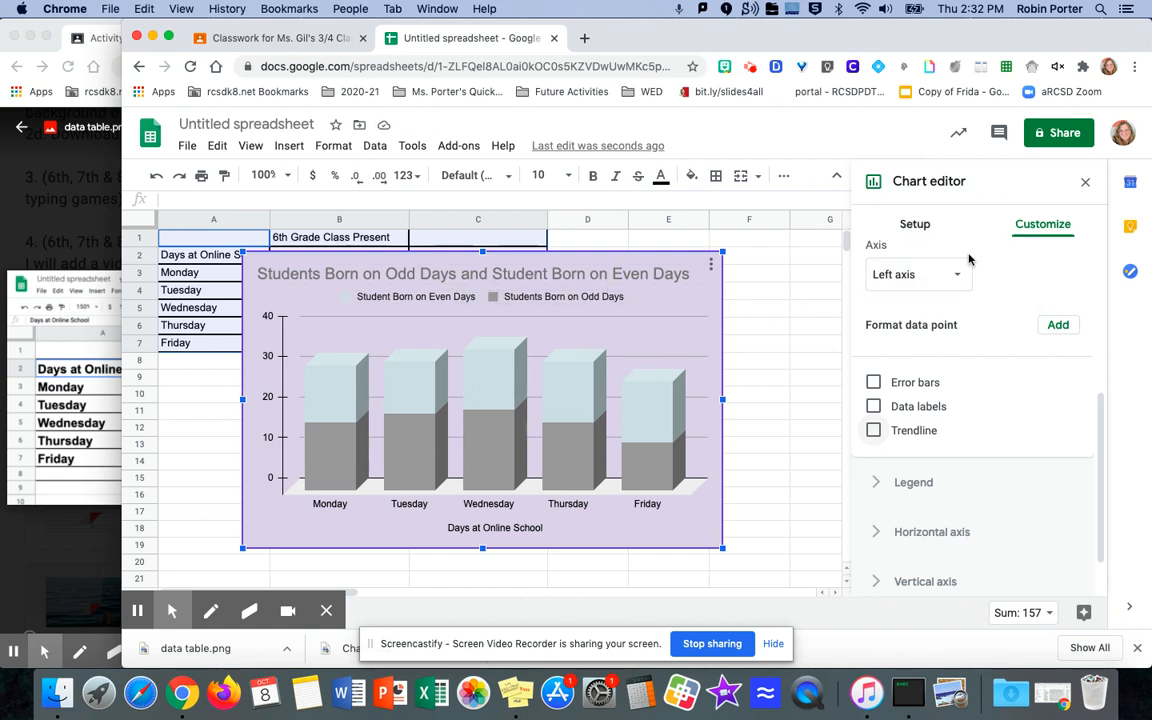
- Look through the chart's setup options and its series and chart style customization options
click(915, 224)
click(1043, 225)
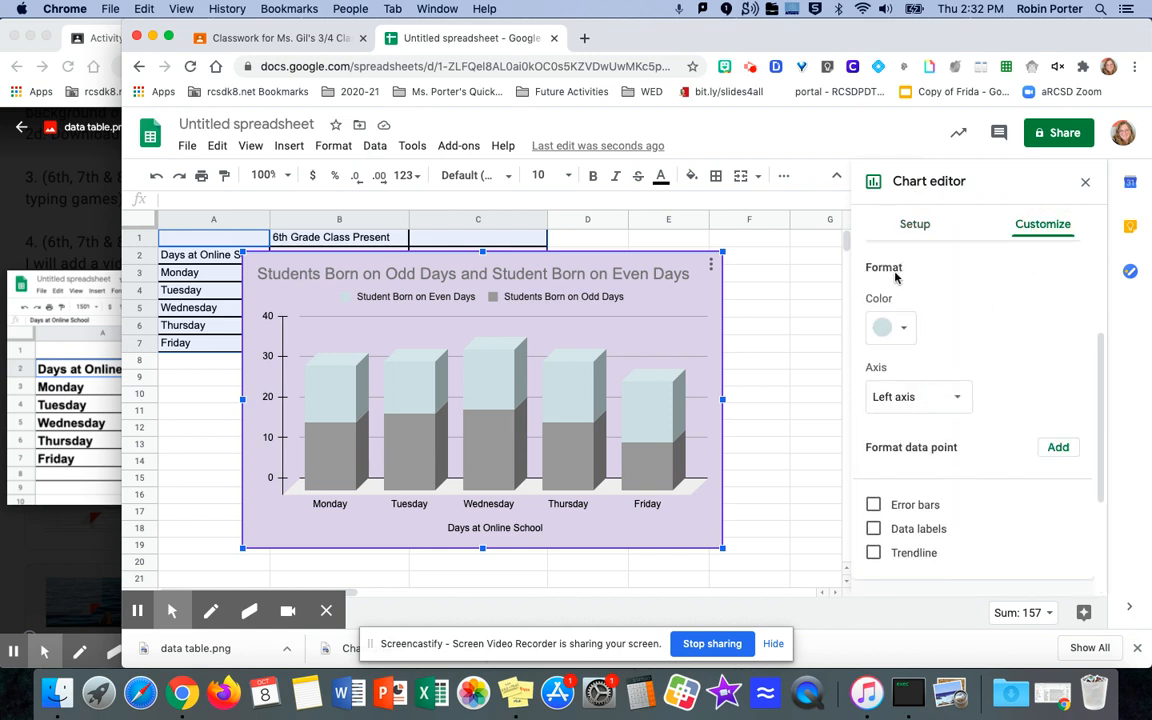
scroll(888, 366, up, 4)
click(910, 364)
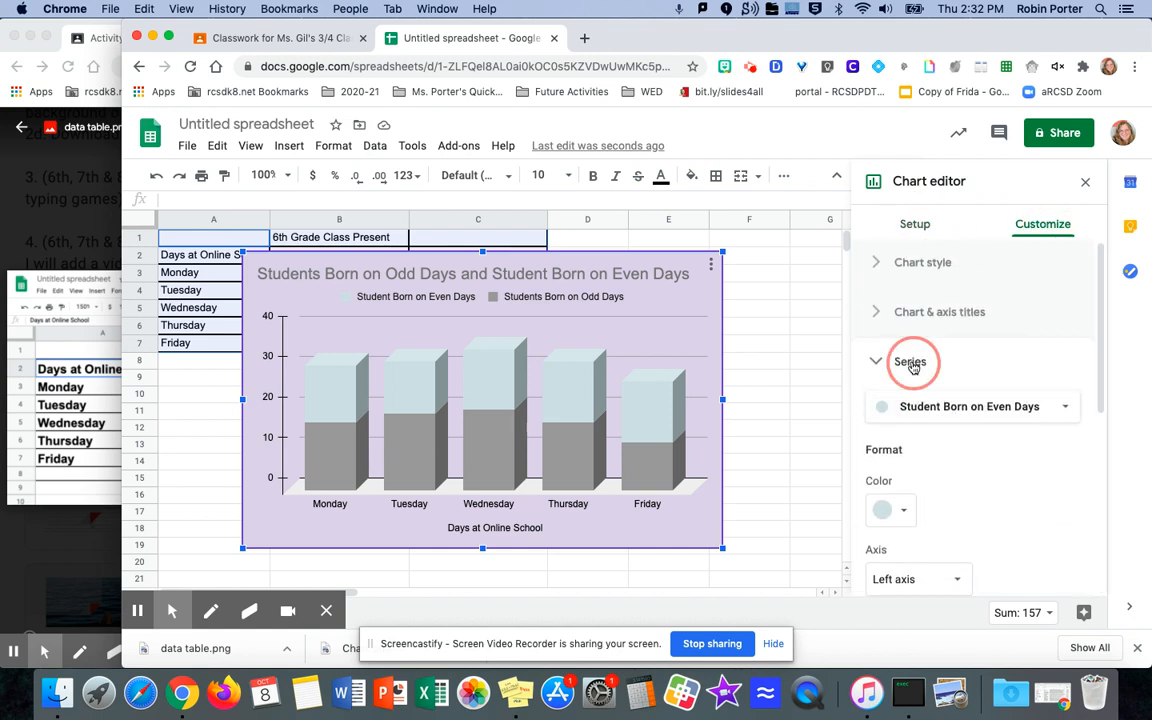
click(922, 263)
scroll(948, 392, down, 5)
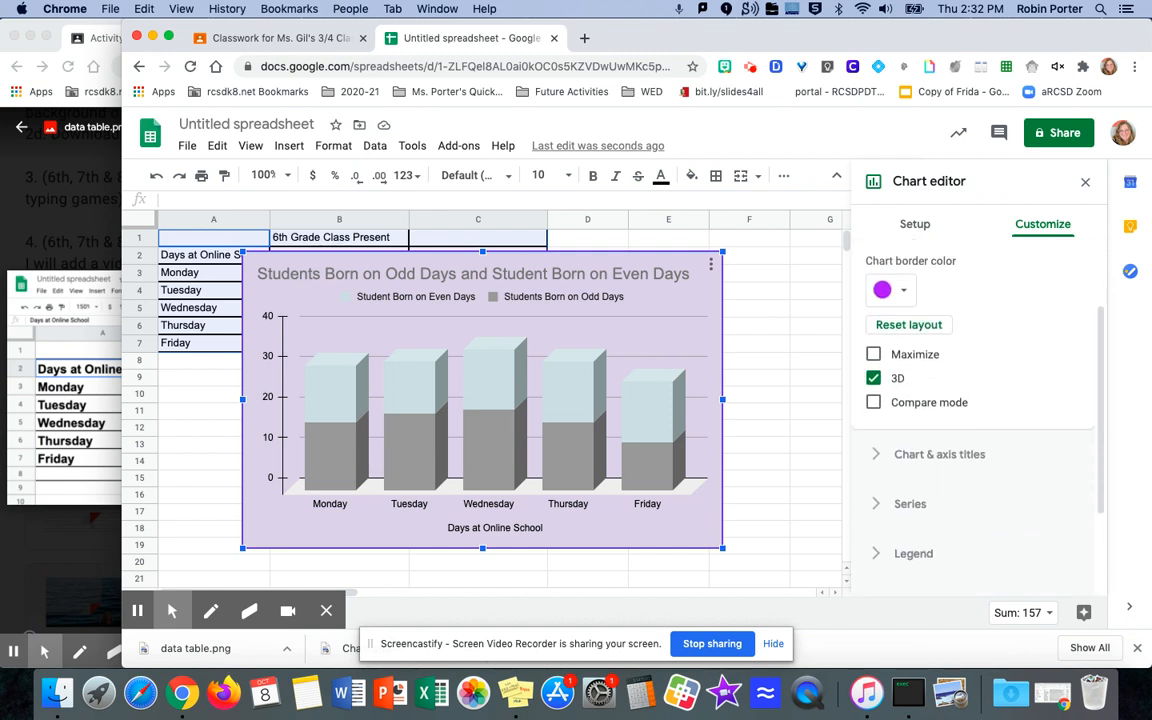
click(914, 226)
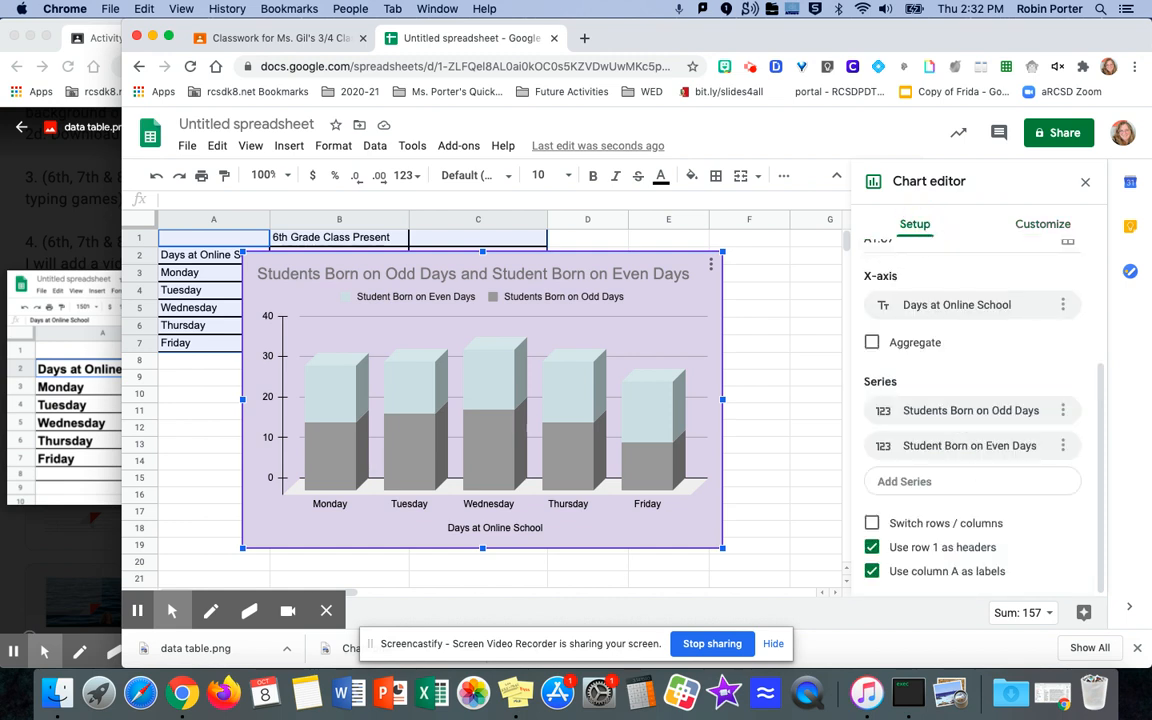
scroll(938, 390, up, 5)
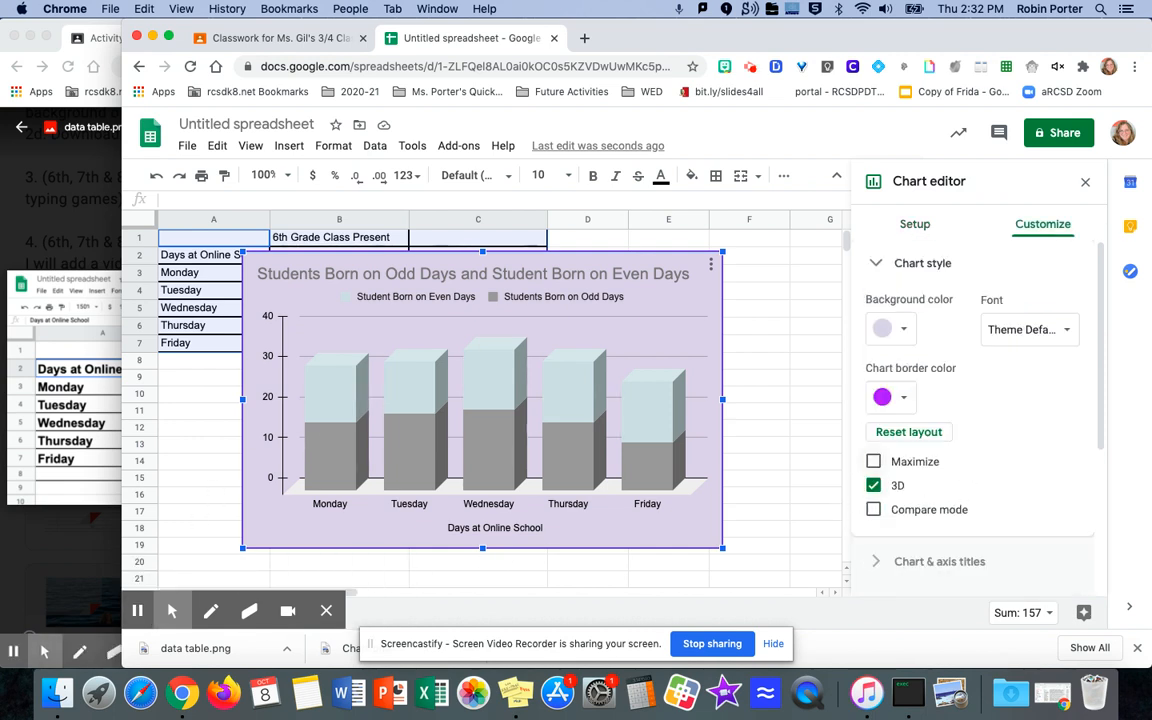
- Set the chart title's font to Wide and its font size to 16
click(929, 265)
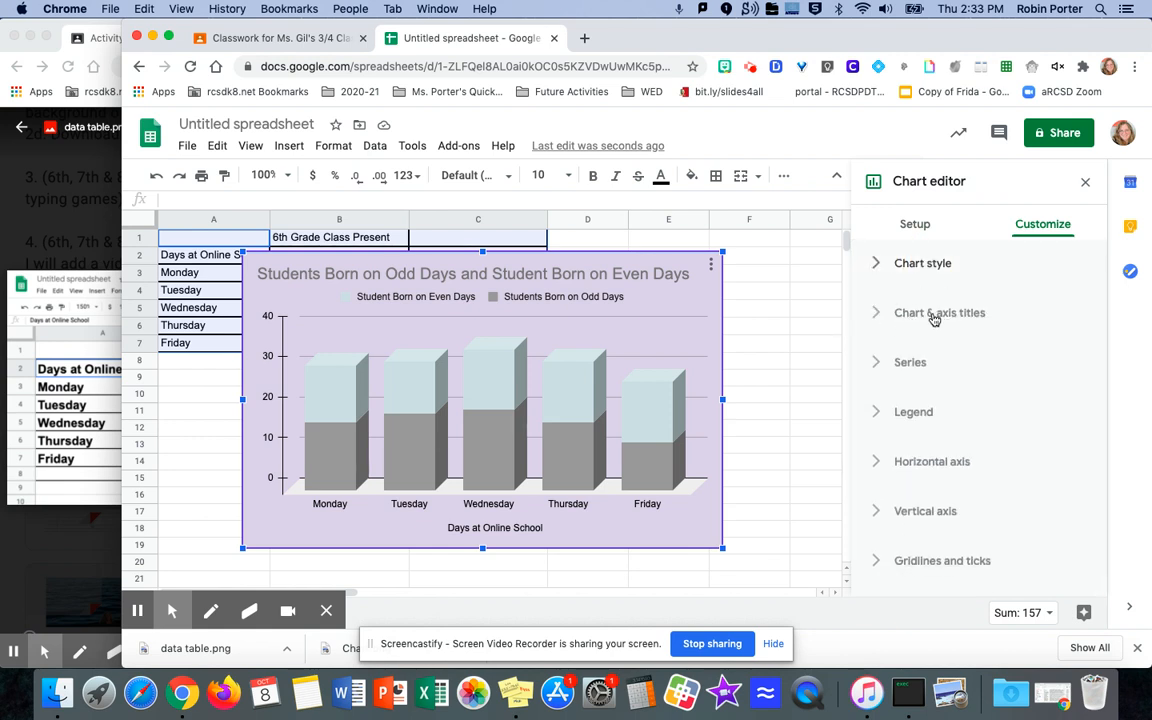
click(924, 314)
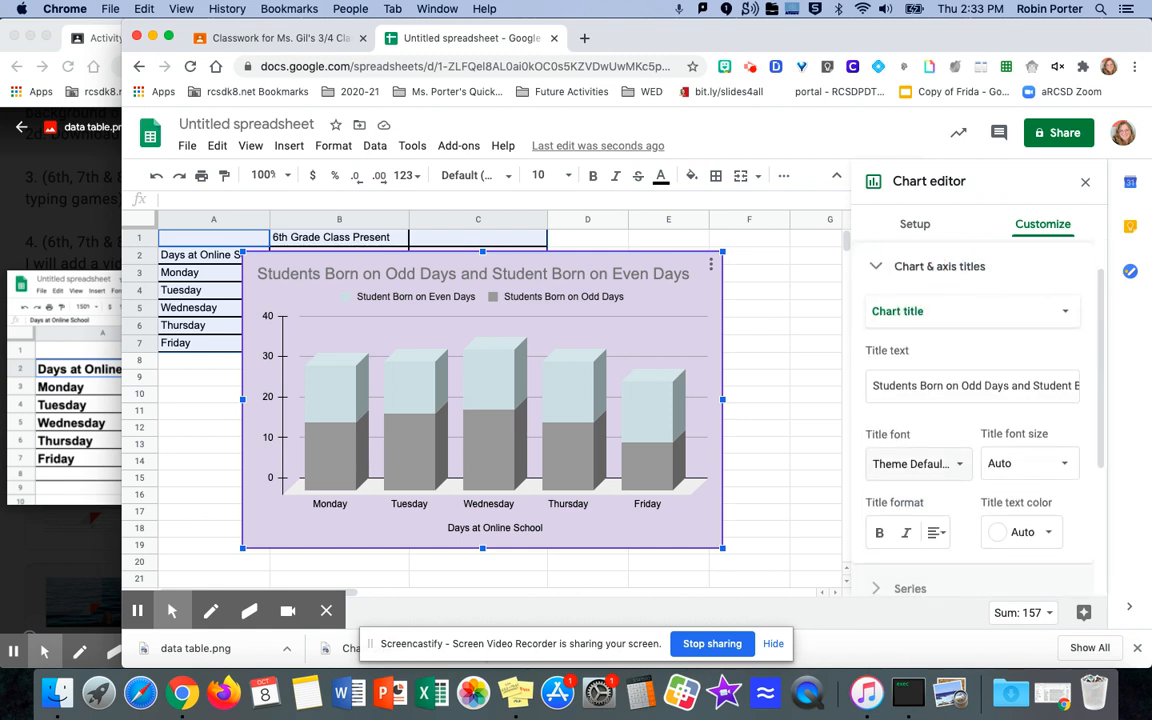
click(962, 464)
click(944, 566)
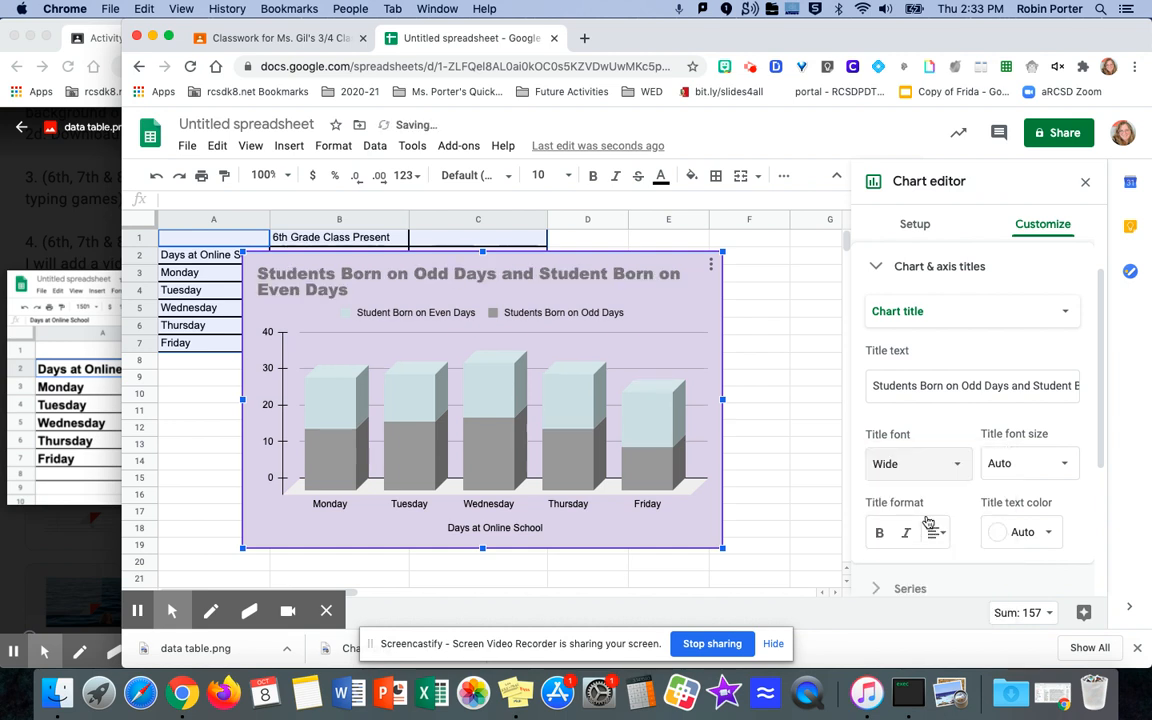
click(1065, 467)
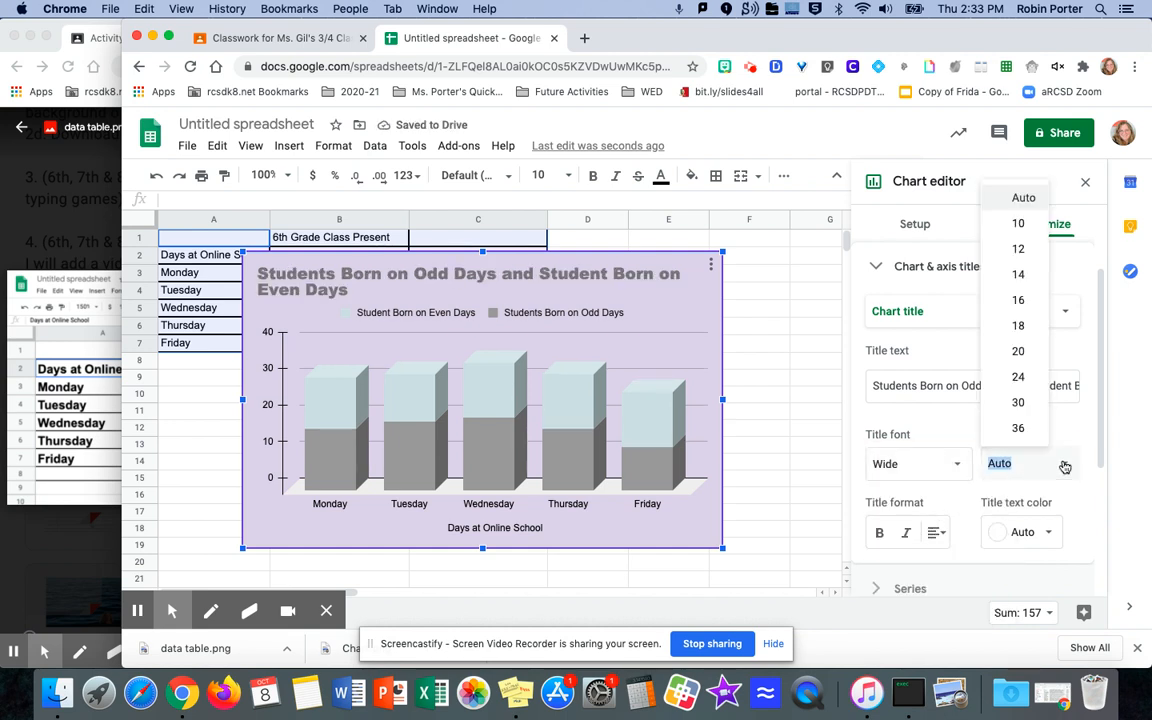
click(1019, 298)
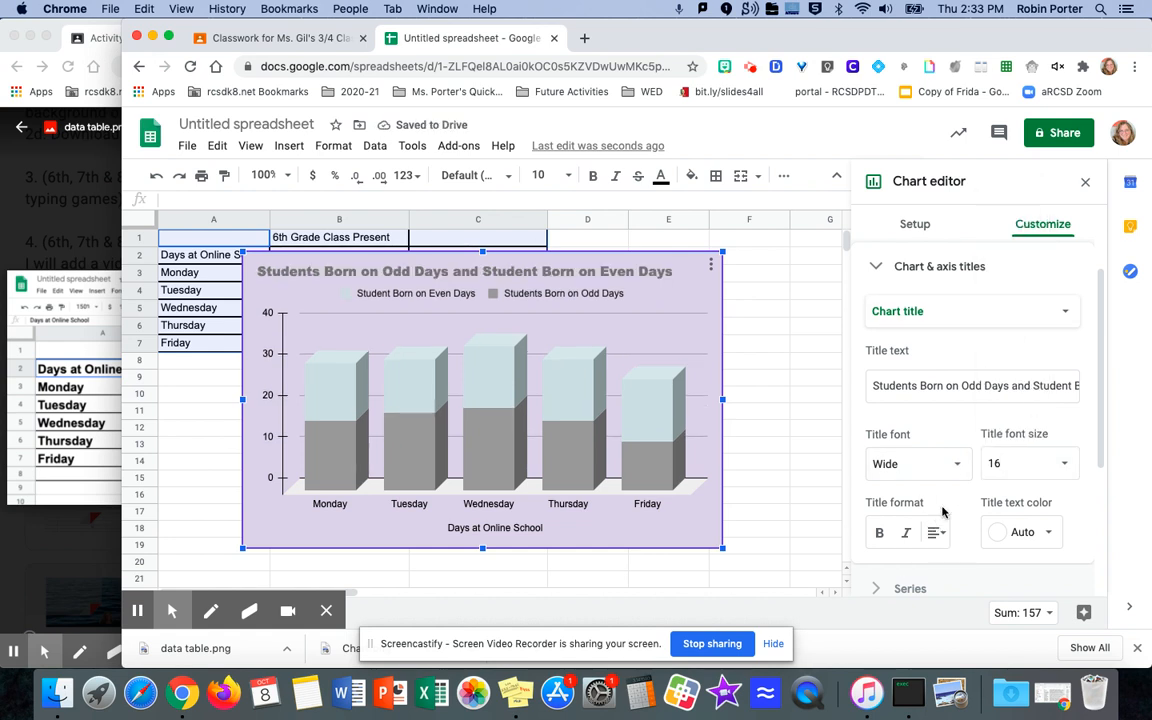
- Look over the title and series options, and set the horizontal axis label font to Comic Sans MS
scroll(980, 420, down, 3)
scroll(980, 420, up, 3)
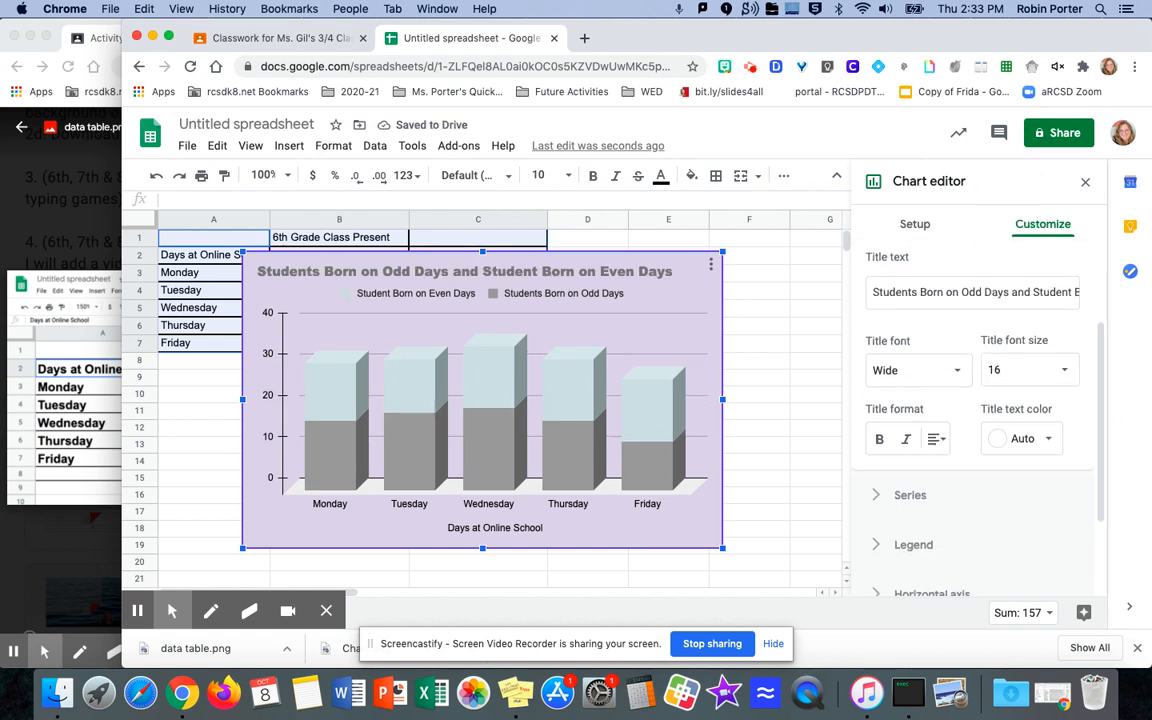
scroll(836, 500, down, 3)
click(911, 465)
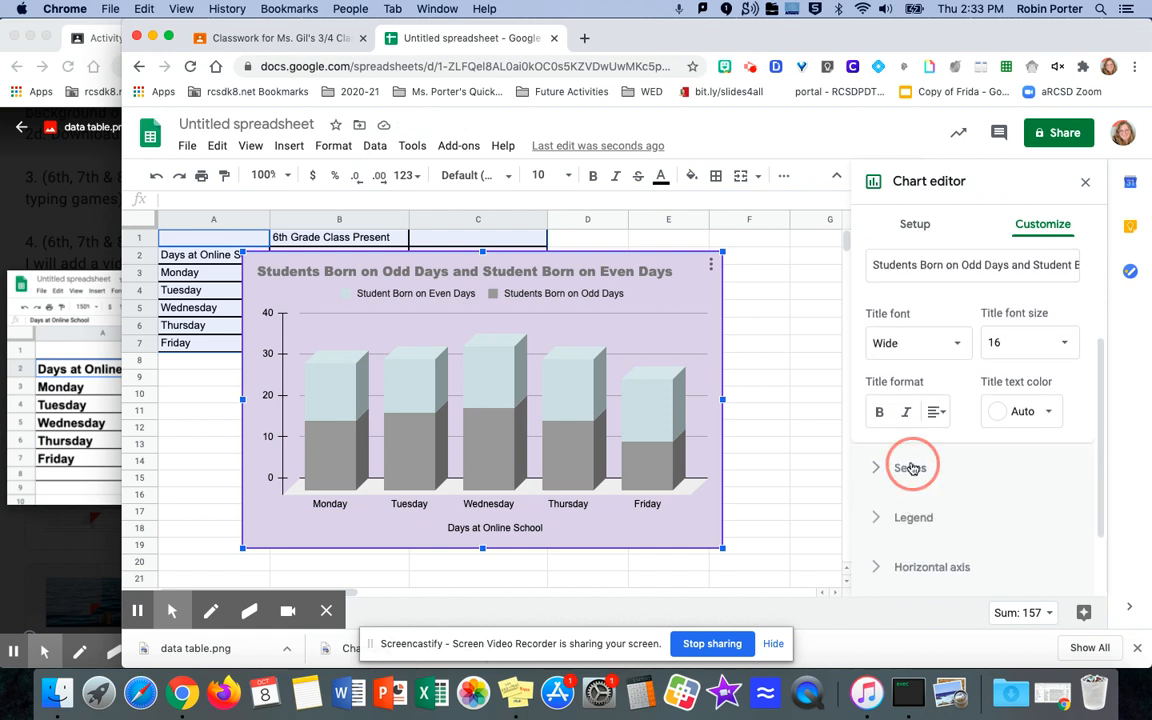
scroll(928, 481, down, 5)
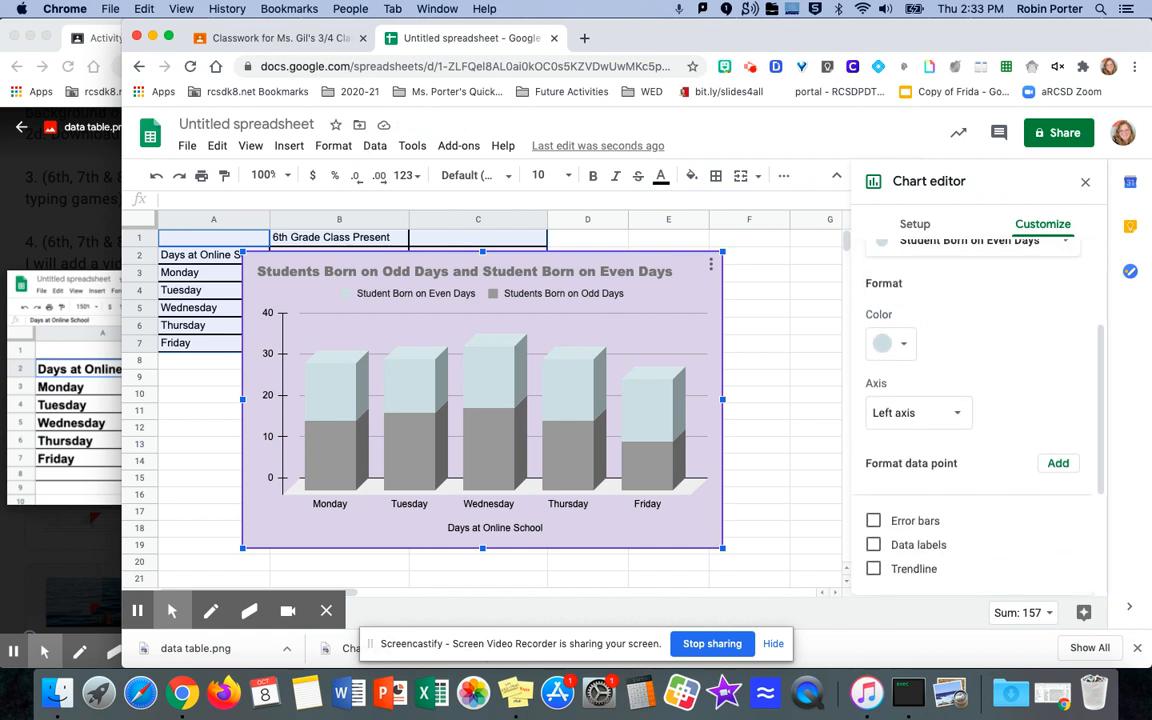
scroll(975, 420, down, 2)
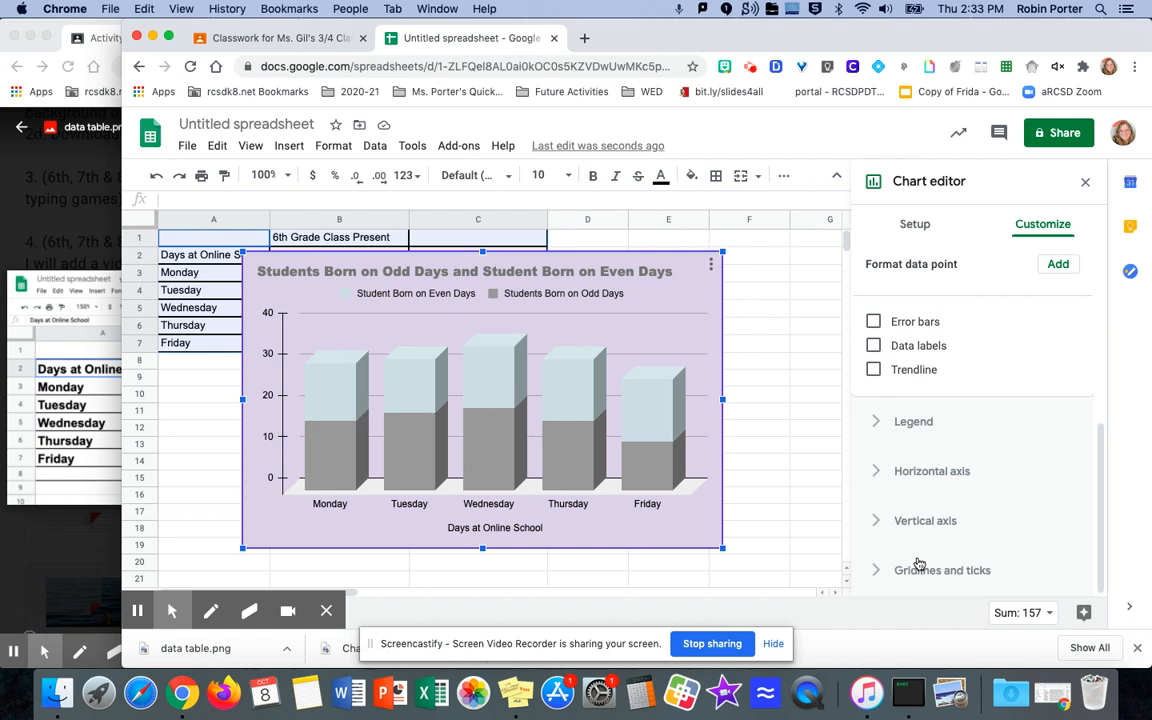
click(932, 471)
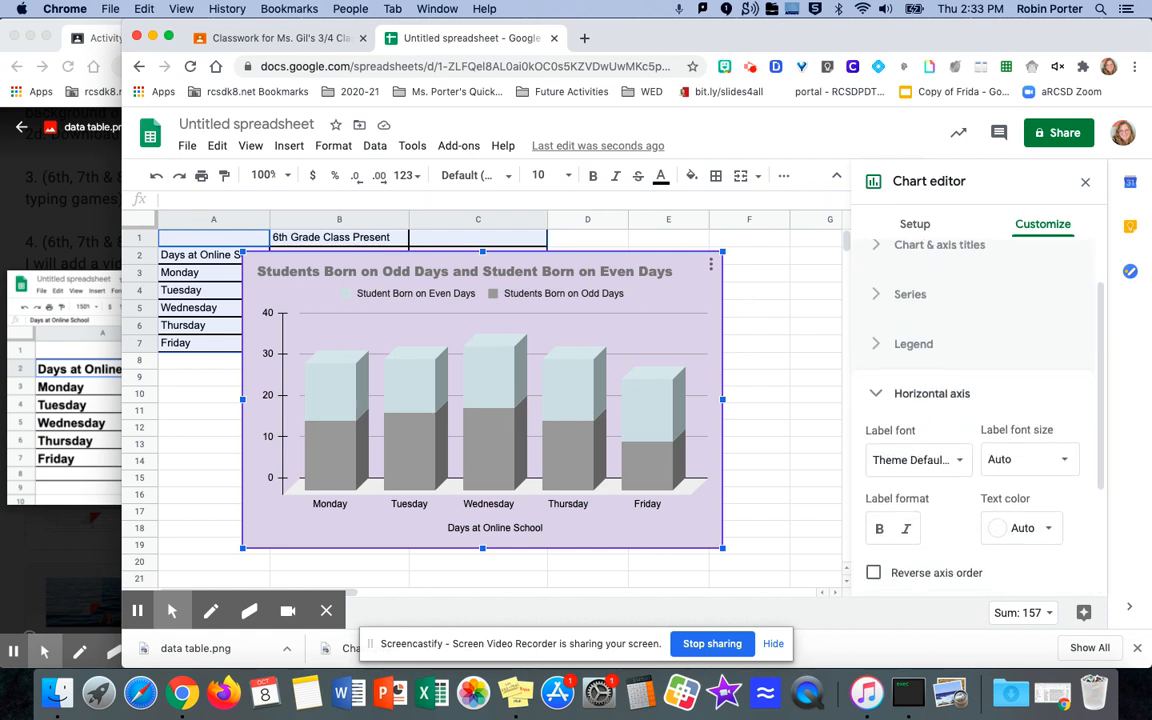
click(915, 433)
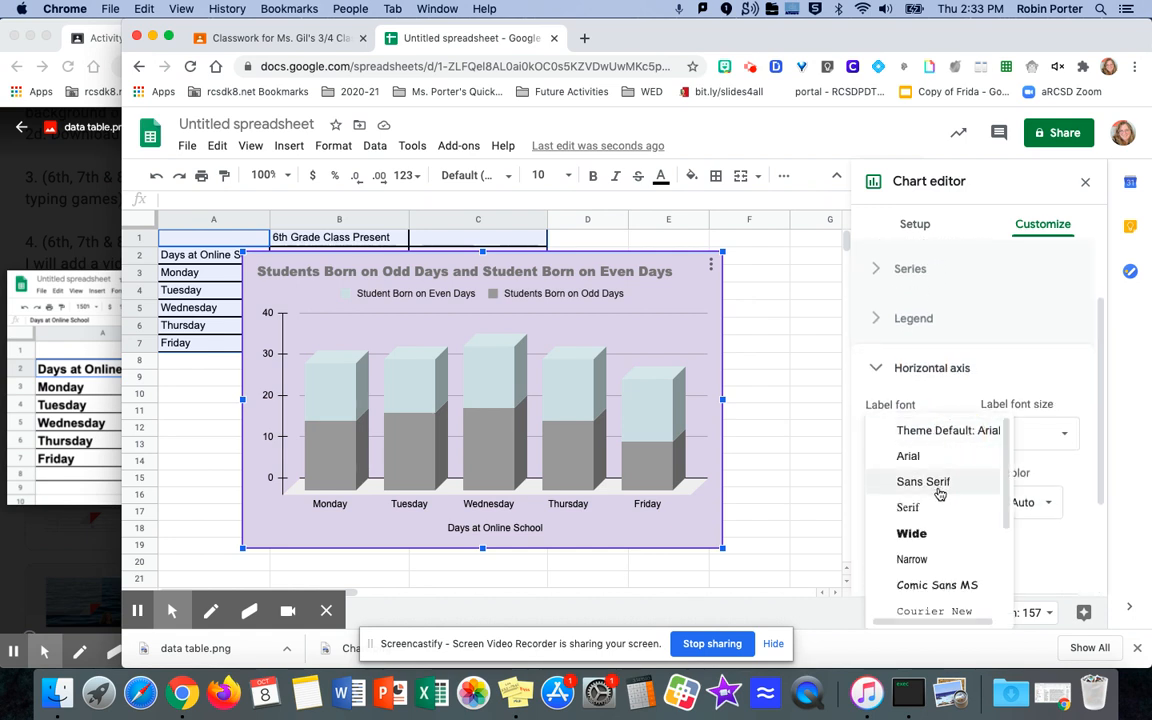
click(936, 586)
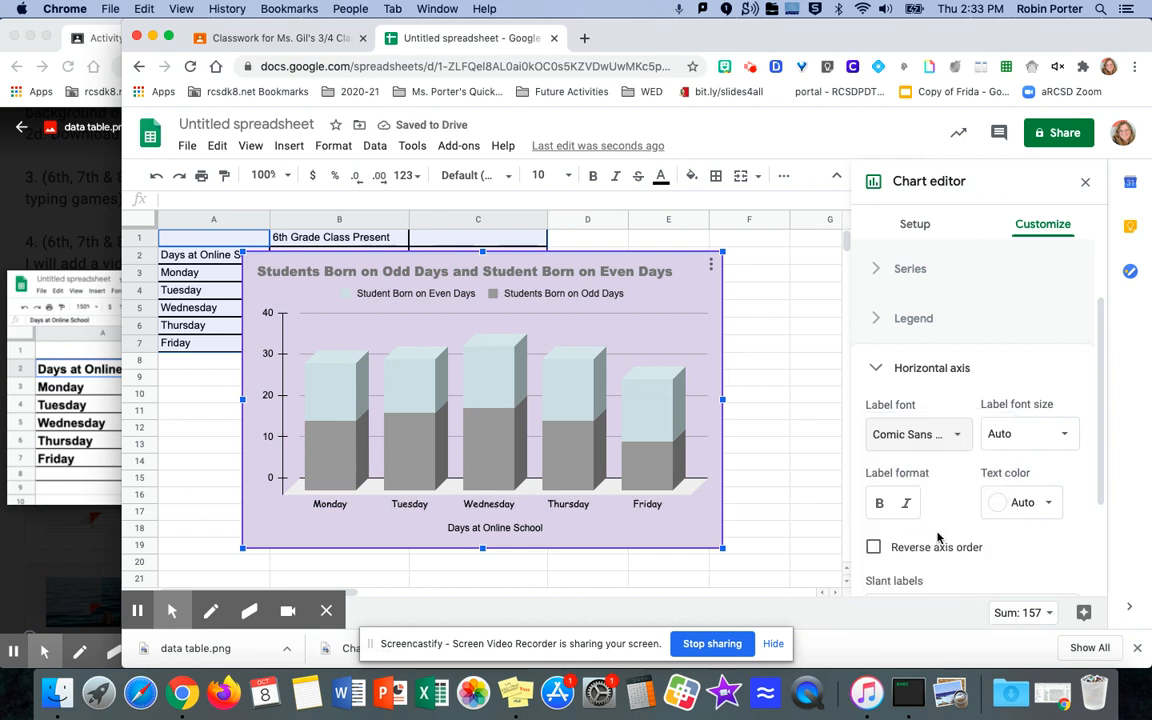
scroll(931, 494, down, 3)
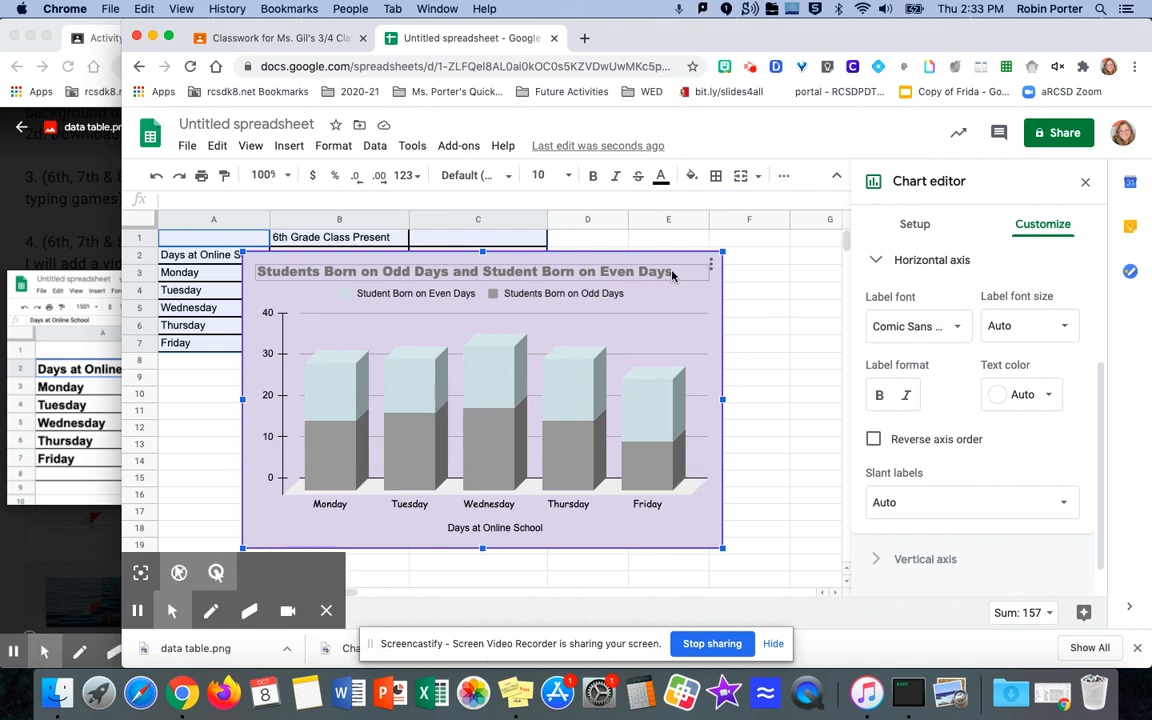
- Move the chart off the table data, trying it below the table and settling beside it across columns D to I, starting at row 1
drag(571, 263, 549, 376)
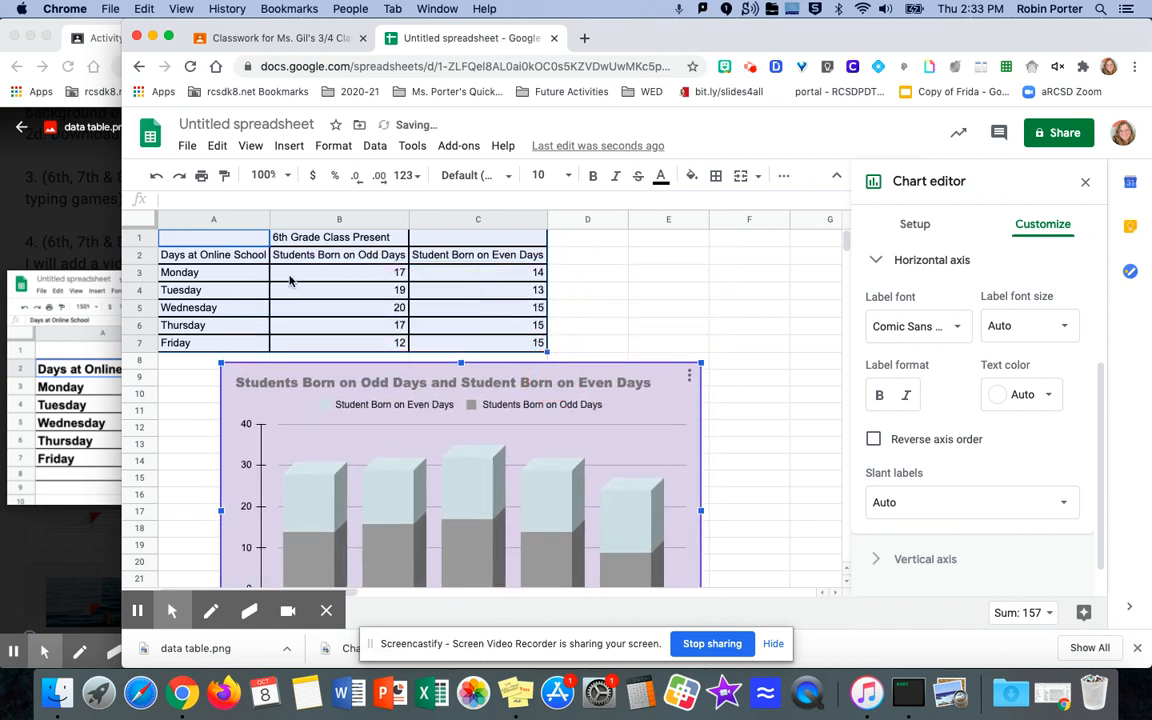
click(564, 315)
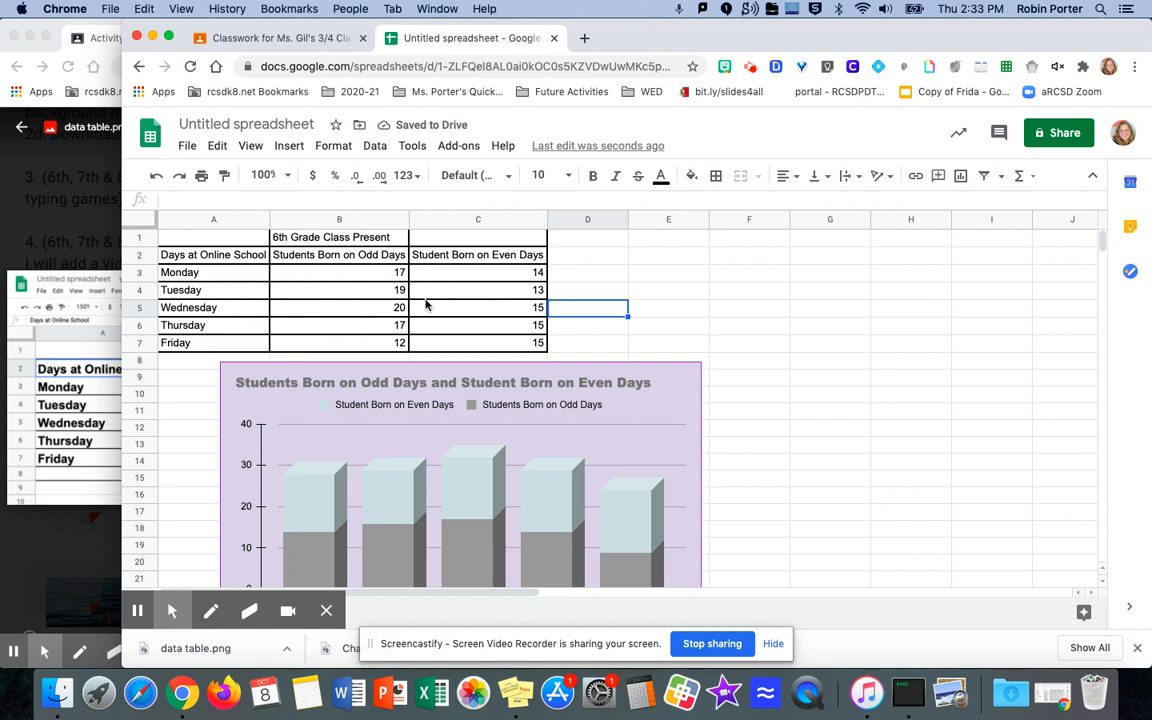
scroll(672, 383, down, 2)
click(672, 383)
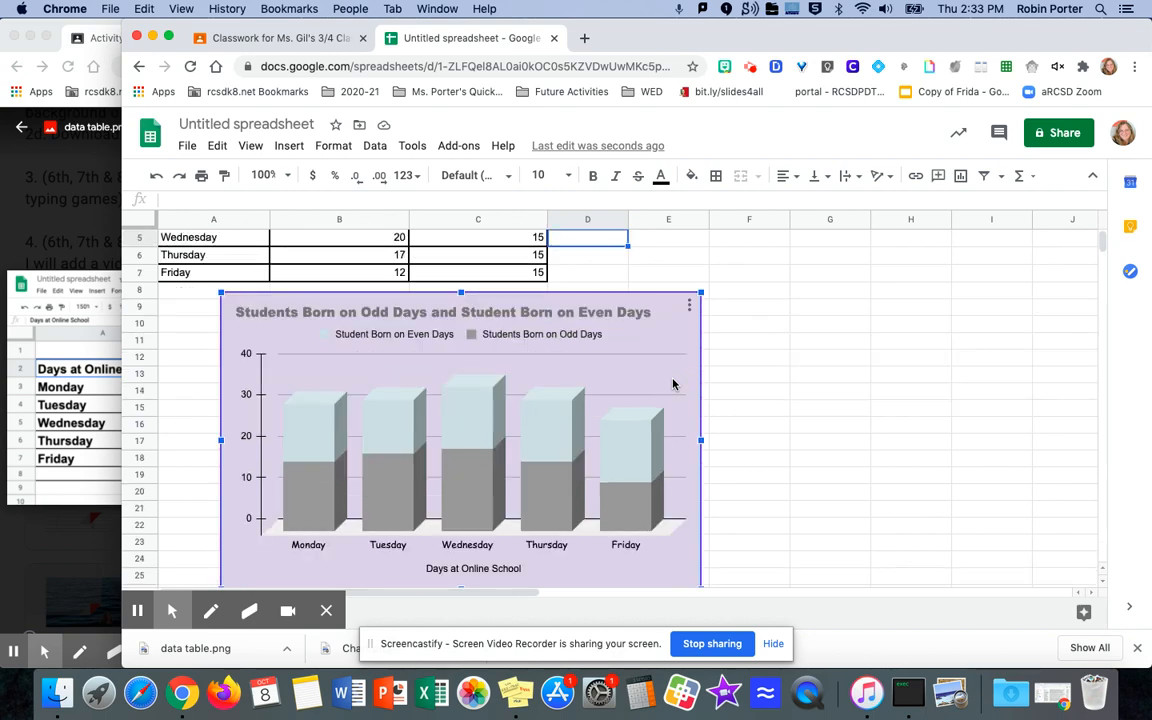
drag(700, 319, 752, 314)
drag(974, 275, 1036, 270)
scroll(596, 308, up, 3)
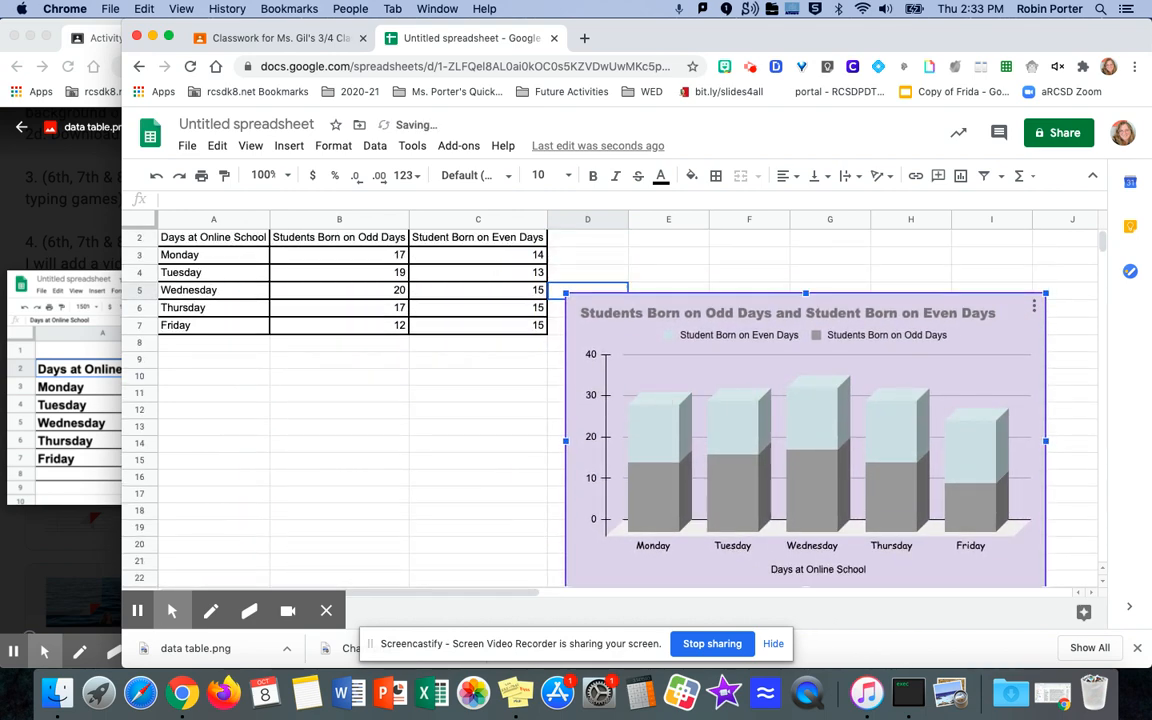
drag(656, 329, 653, 248)
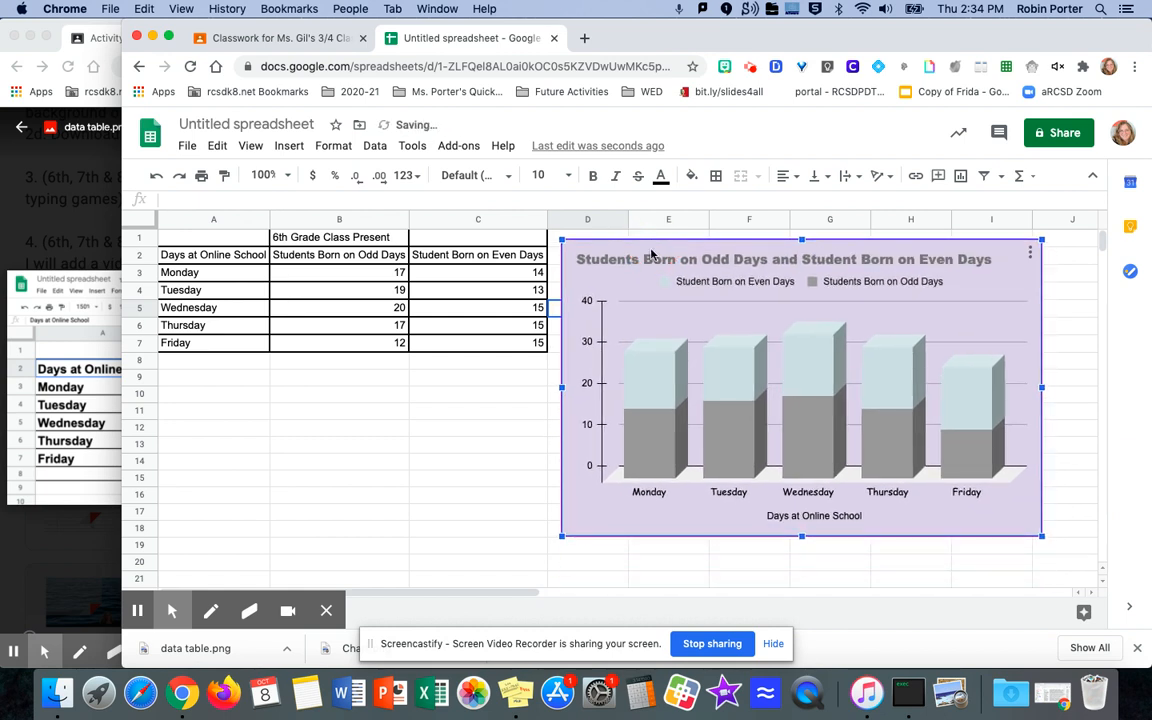
click(450, 411)
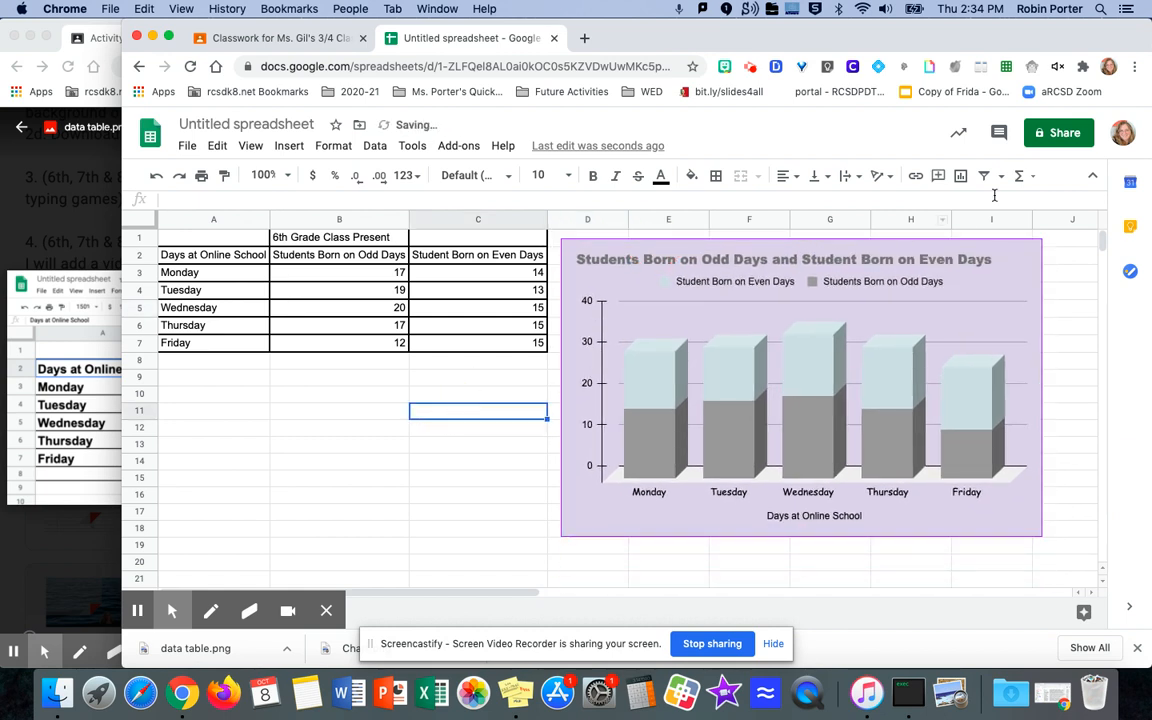